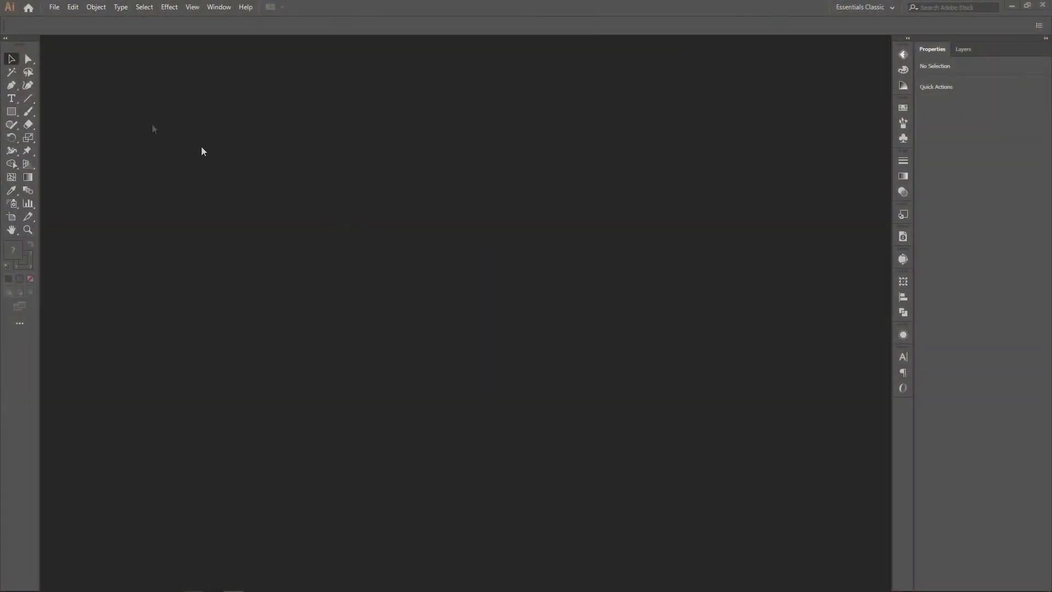
Create a new blank Illustrator document from a landscape preset.
left_click(54, 7)
left_click(57, 17)
left_click(589, 431)
left_click(12, 99)
Place placeholder text at 300 pt and move it toward the artboard centre.
left_click(368, 258)
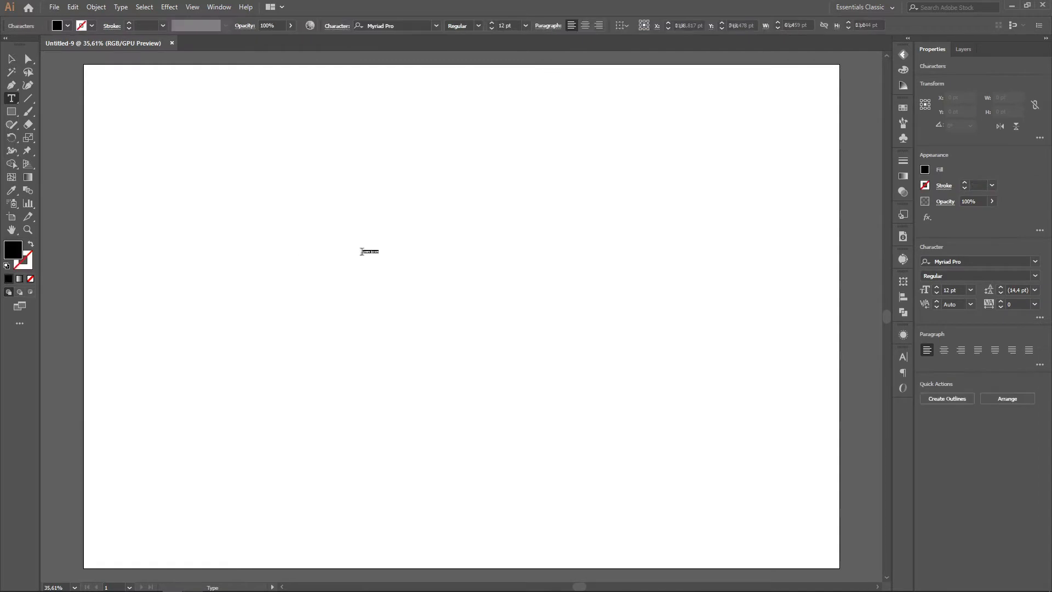
left_click(11, 59)
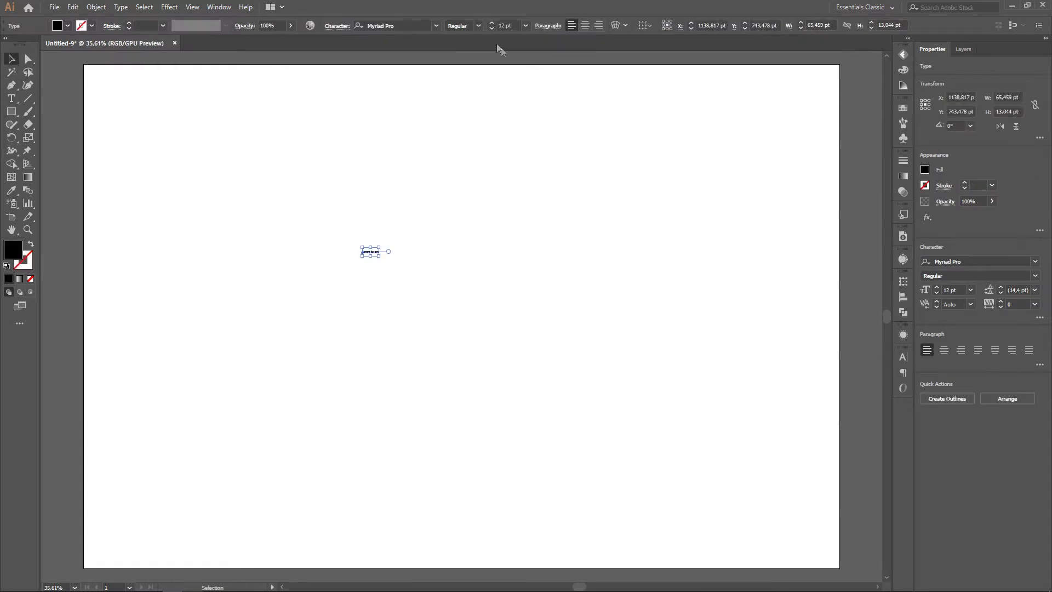
left_click_drag(505, 25, 498, 25)
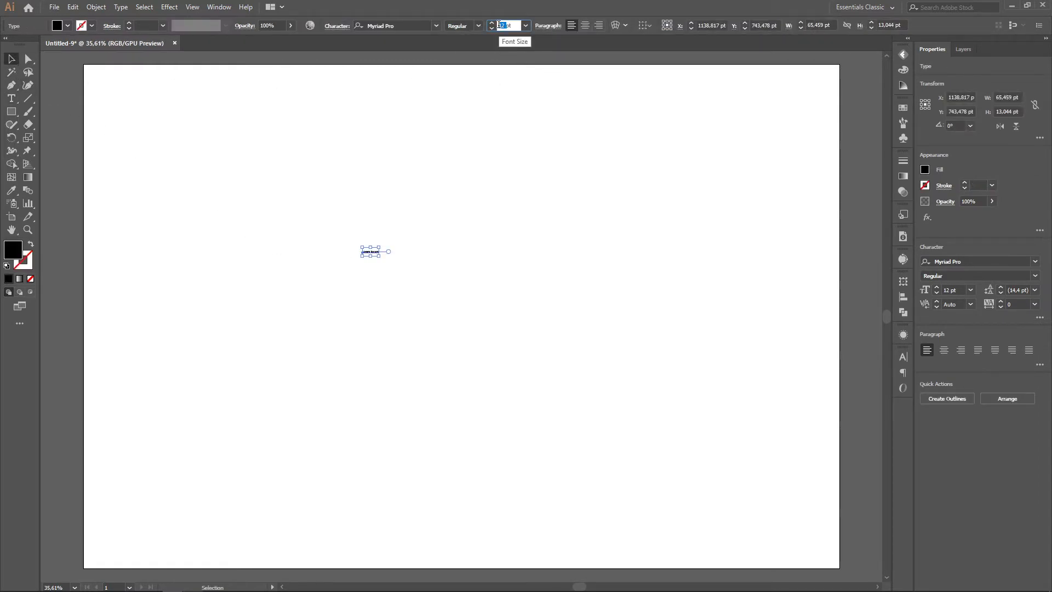
type("3600")
key("Return")
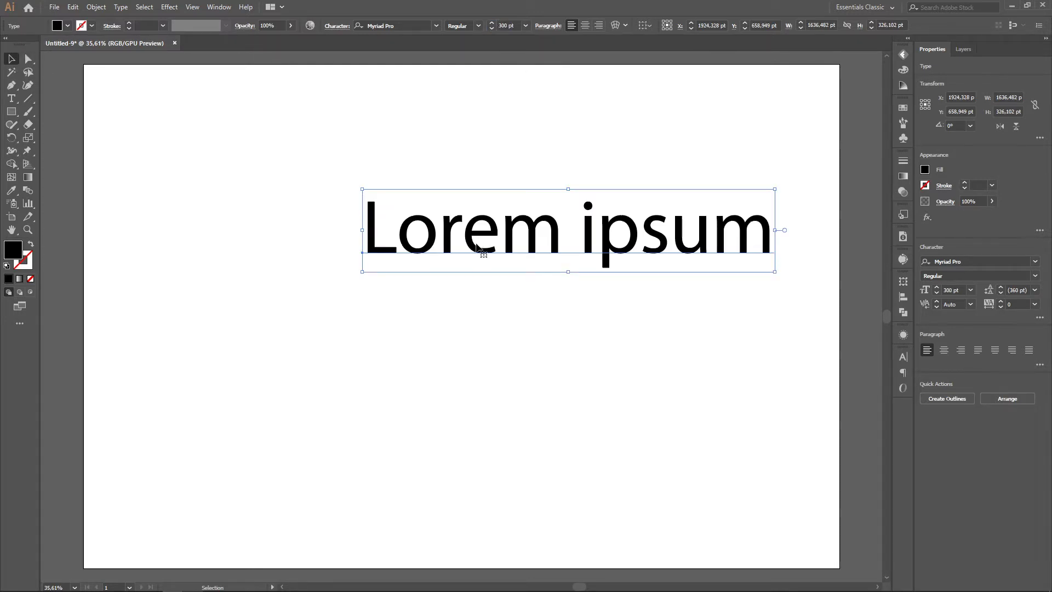
left_click_drag(472, 243, 387, 307)
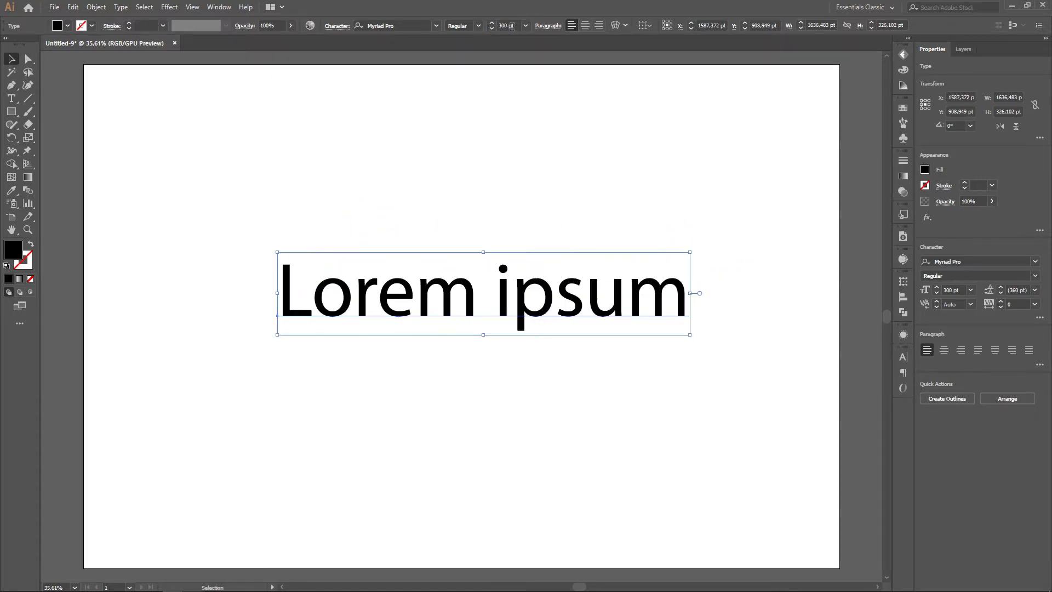
Set the placeholder text's typeface to Dimbo.
left_click(400, 24)
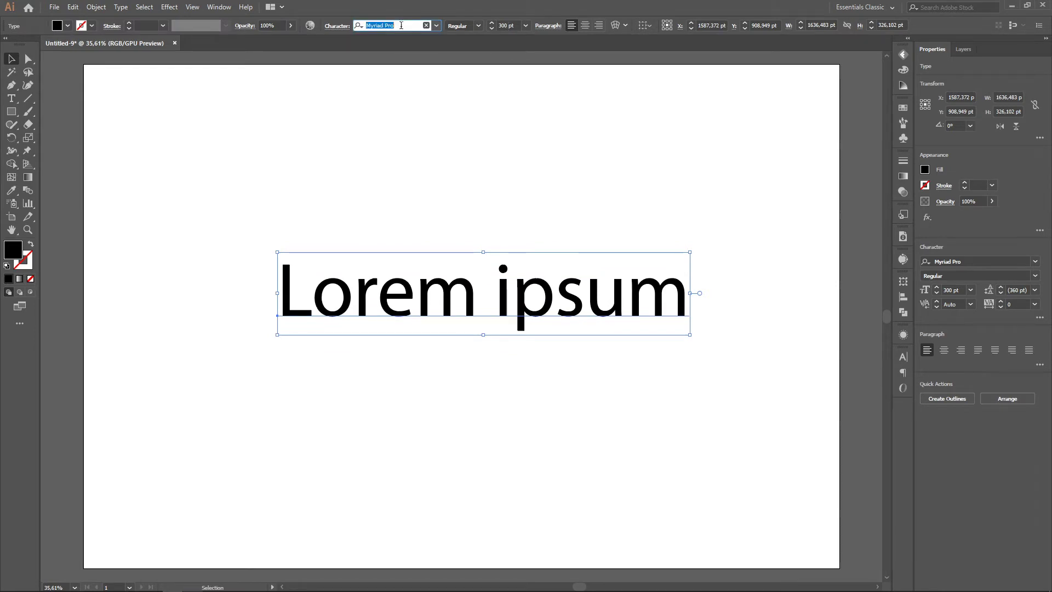
type("DIM")
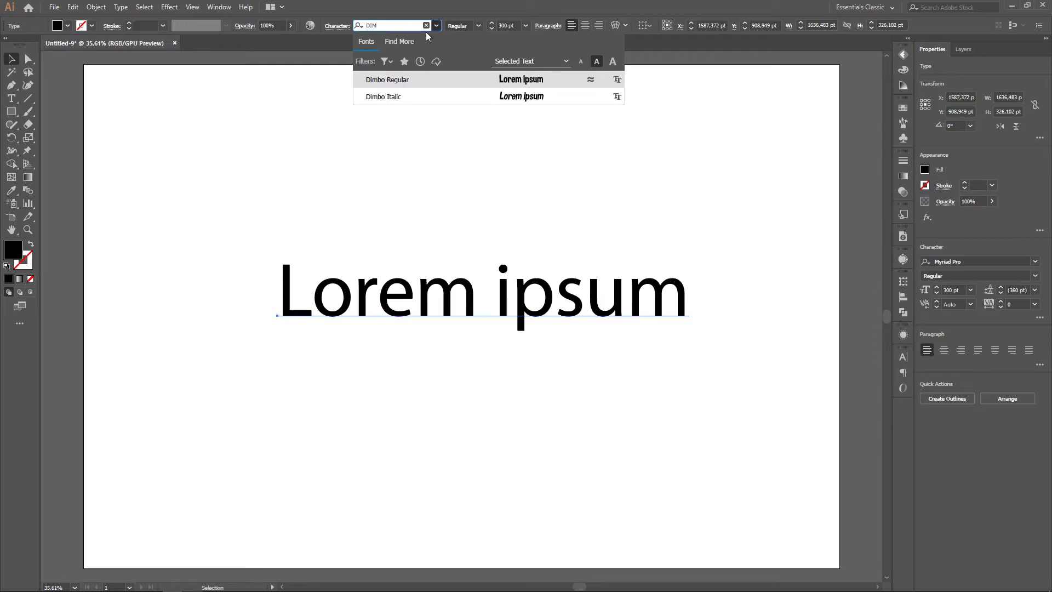
left_click(417, 81)
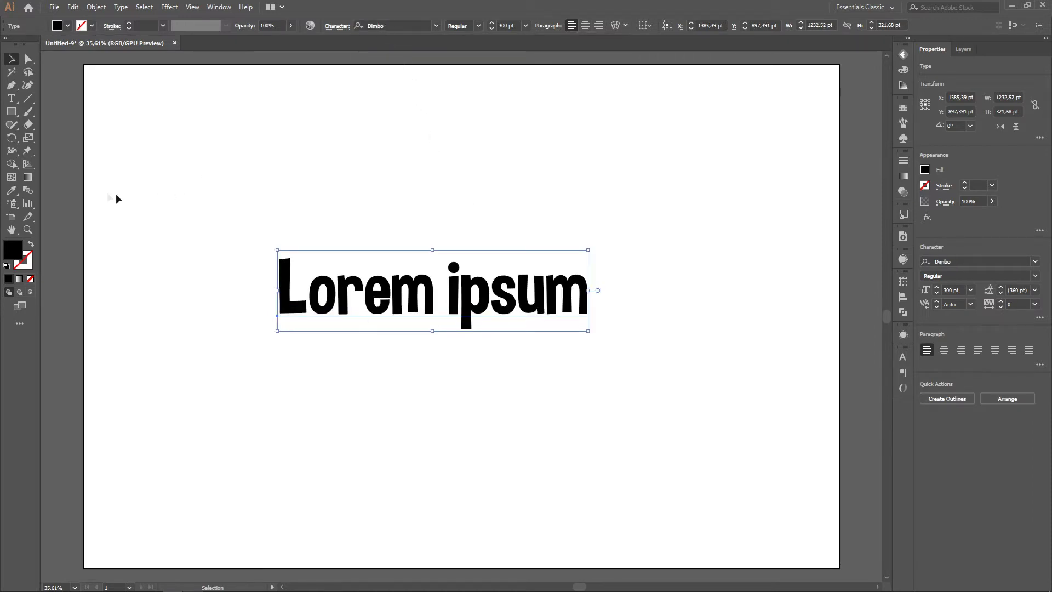
left_click(13, 99)
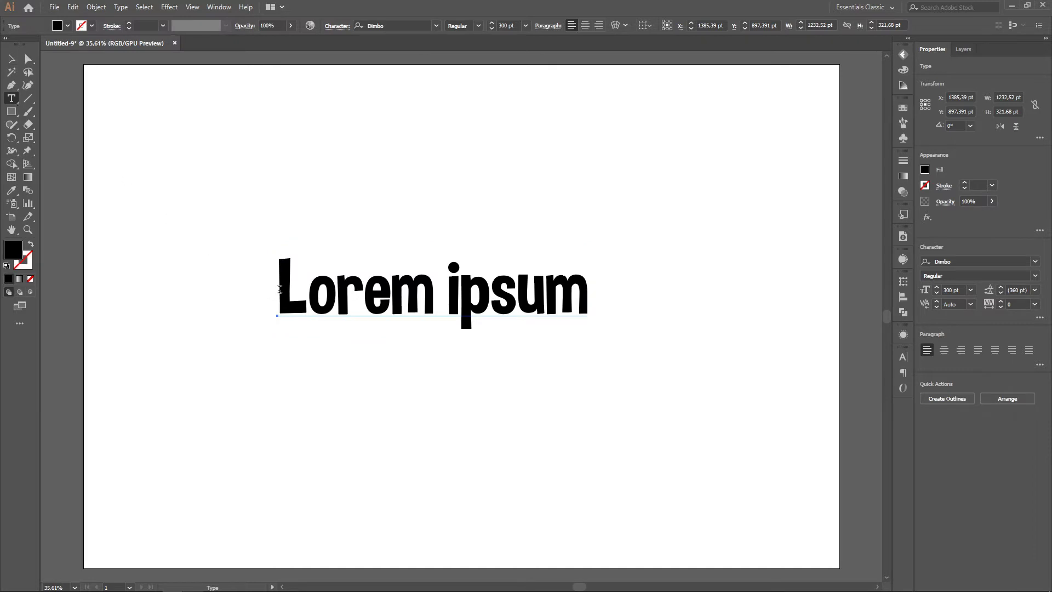
Replace the Lorem ipsum wording with GREEN and move it up nearer the centre.
left_click_drag(279, 289, 630, 321)
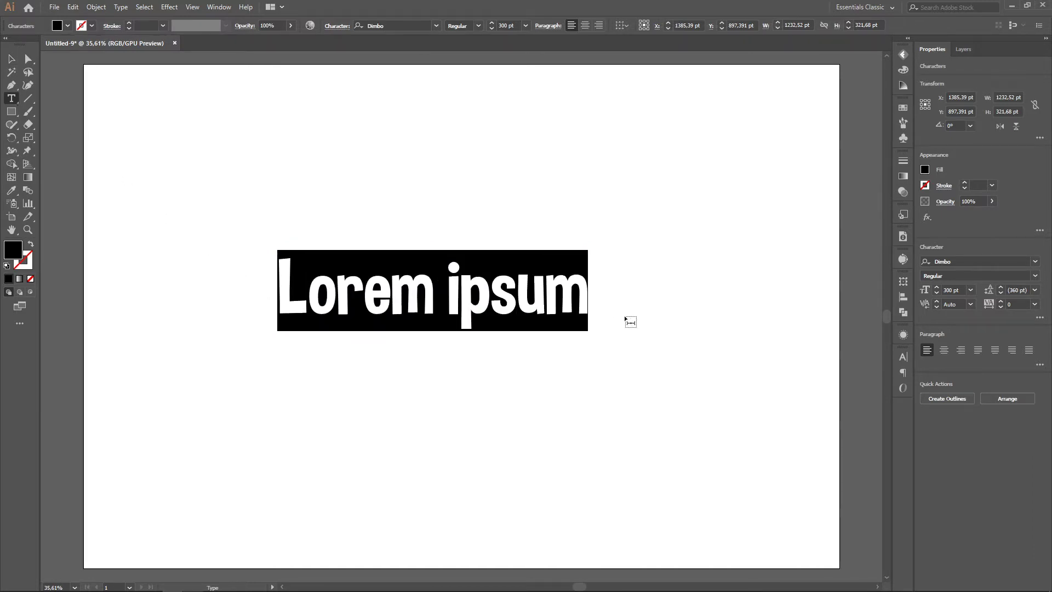
type("g")
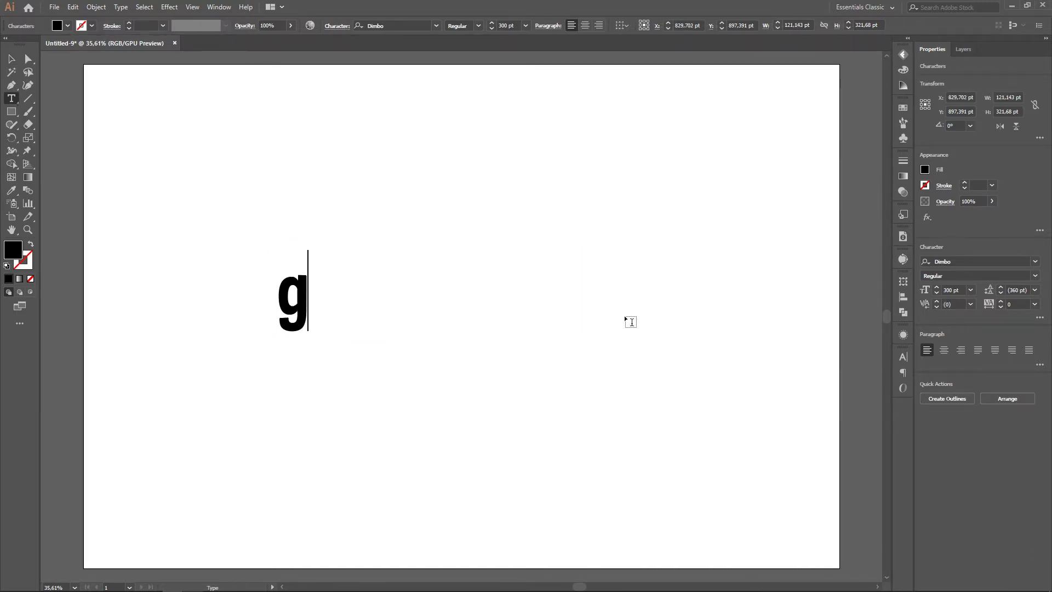
key("BackSpace")
type("GRE")
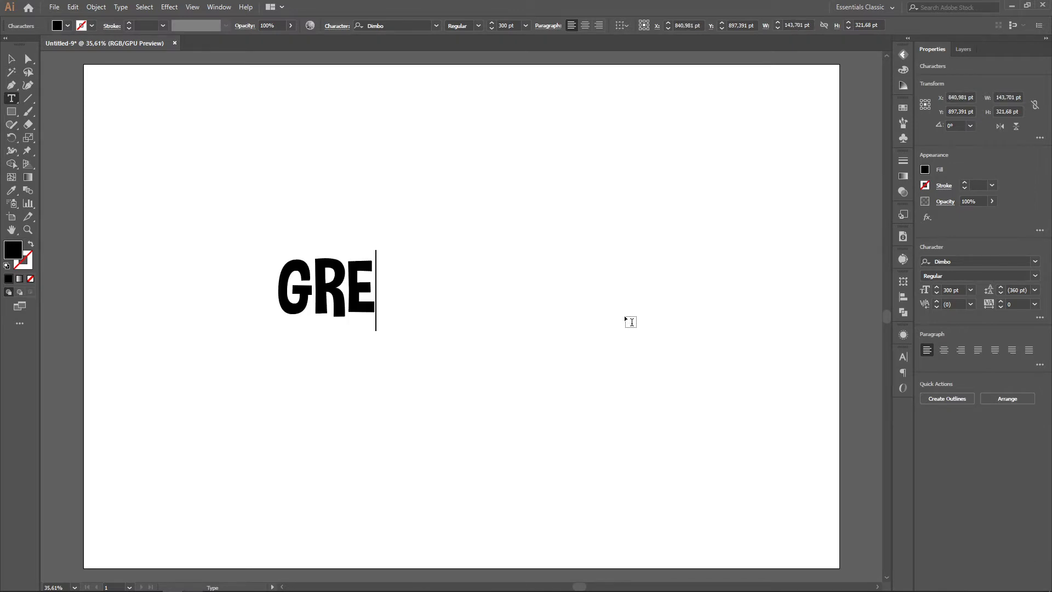
type("EN")
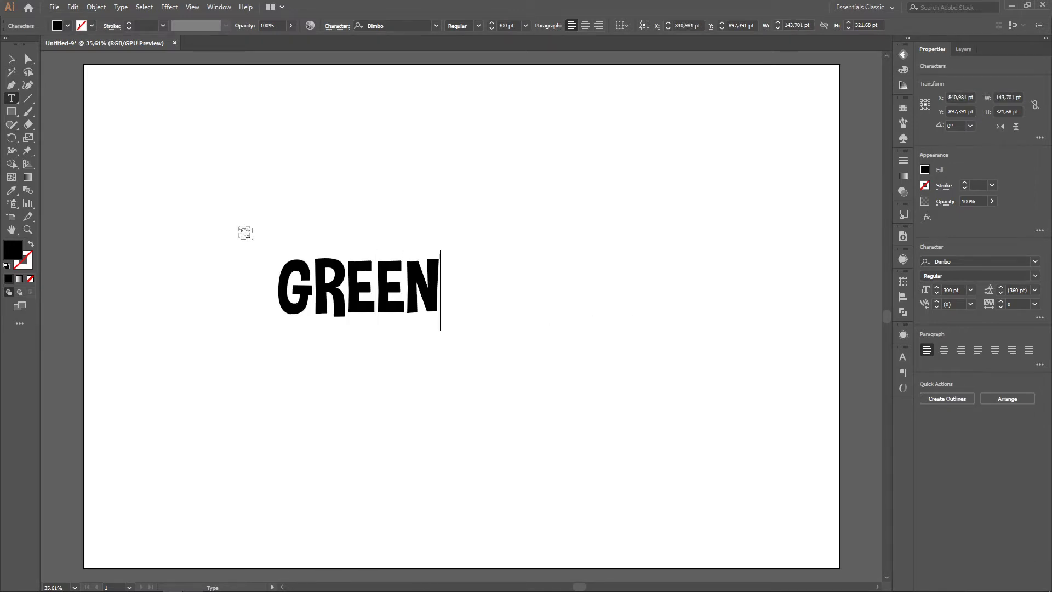
left_click(12, 60)
left_click_drag(429, 299, 503, 244)
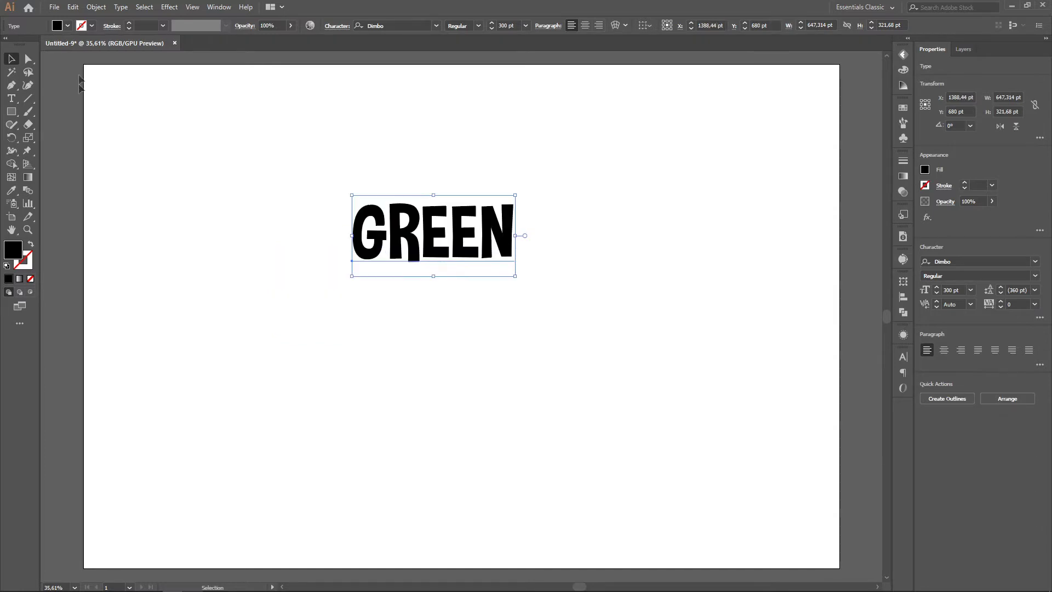
left_click(75, 10)
Paste a copy of GREEN in front and nudge it down beneath the original.
left_click(91, 60)
left_click(71, 7)
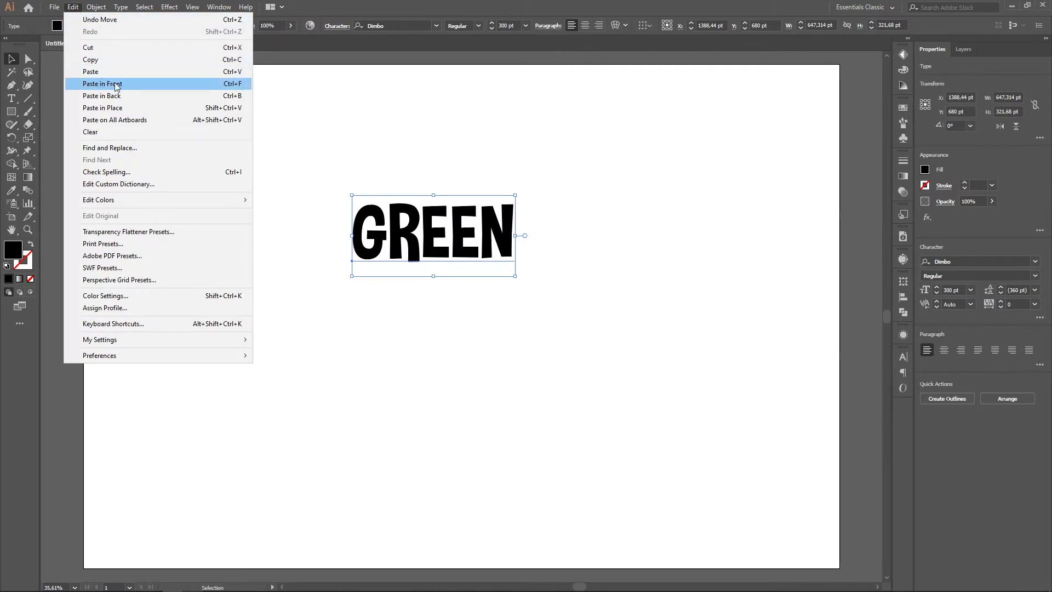
left_click(116, 85)
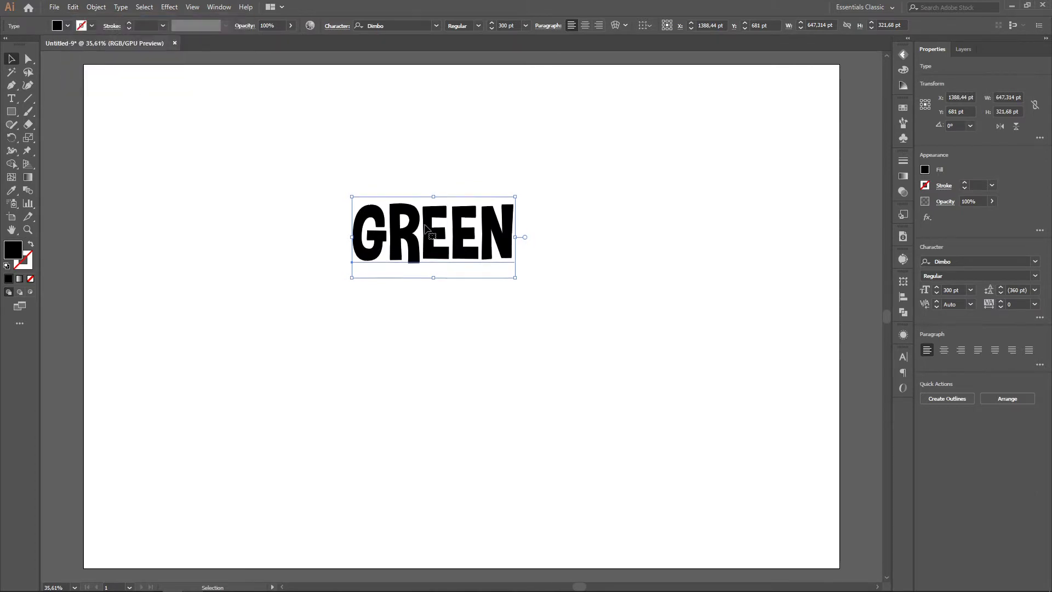
key("Down")
key("Down")
key("Down")
key("Down")
key("Down")
key("Down")
key("Down")
key("Down")
key("Down")
key("Down")
key("Down")
key("Down")
key("Down")
key("Down")
key("Down")
key("Down")
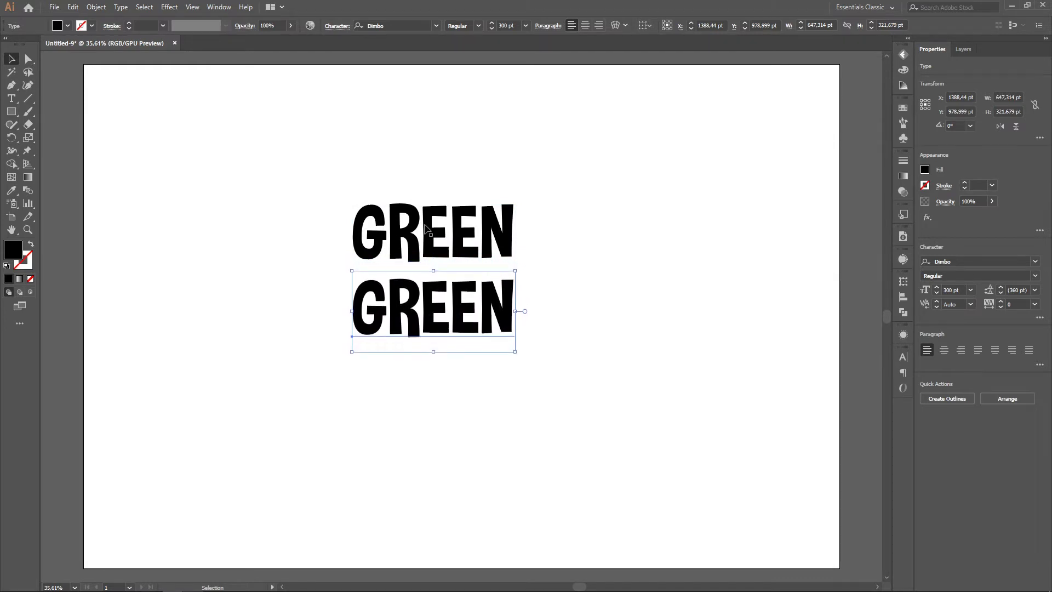
Retype the lower copy as VALLEY, then deselect everything.
left_click(11, 98)
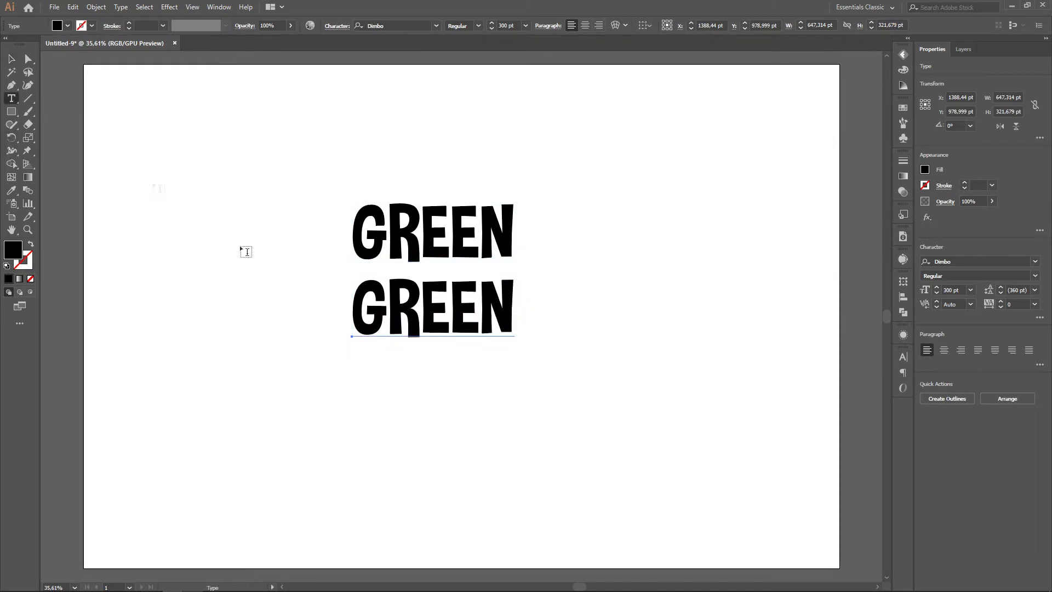
left_click_drag(360, 325, 558, 330)
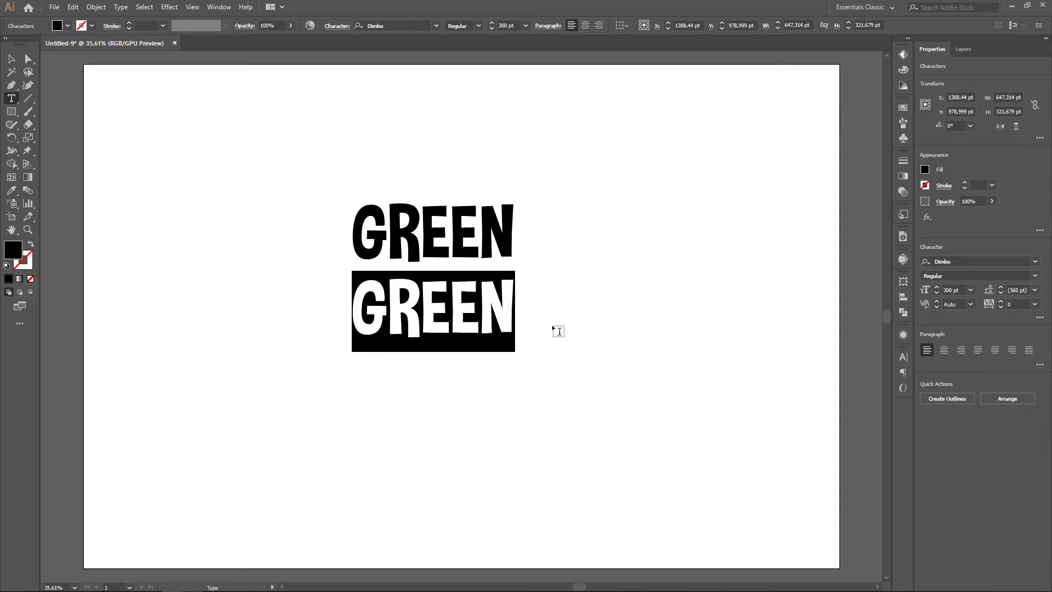
type("VAL")
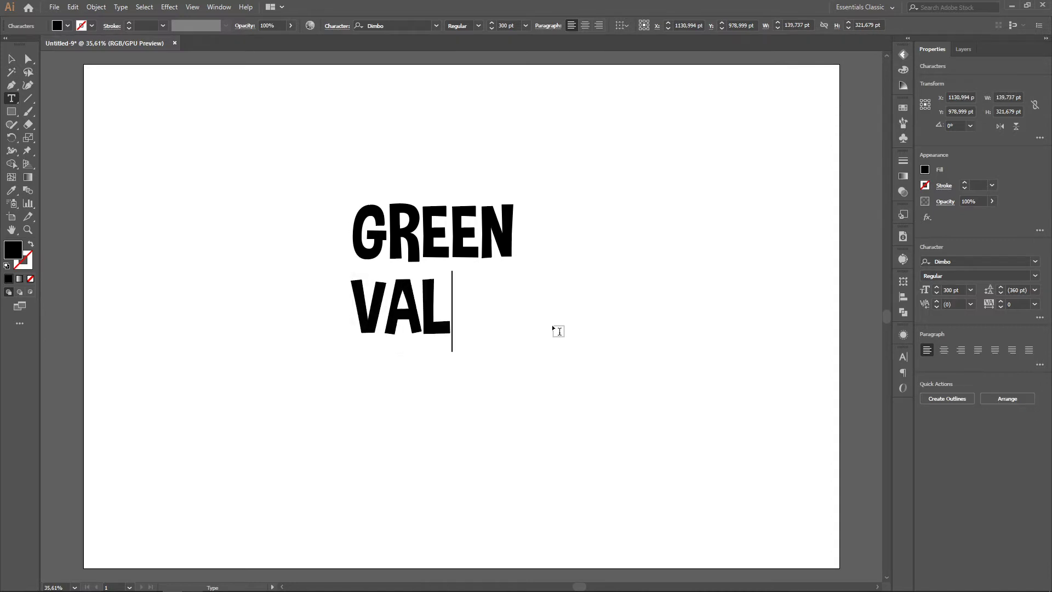
type("LEY")
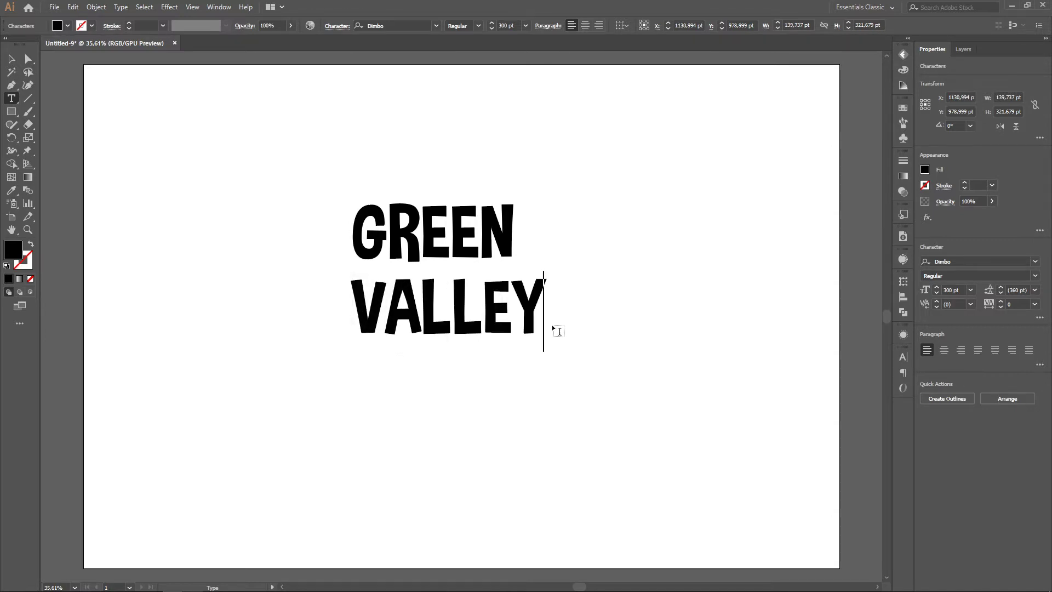
left_click(11, 59)
left_click(510, 388)
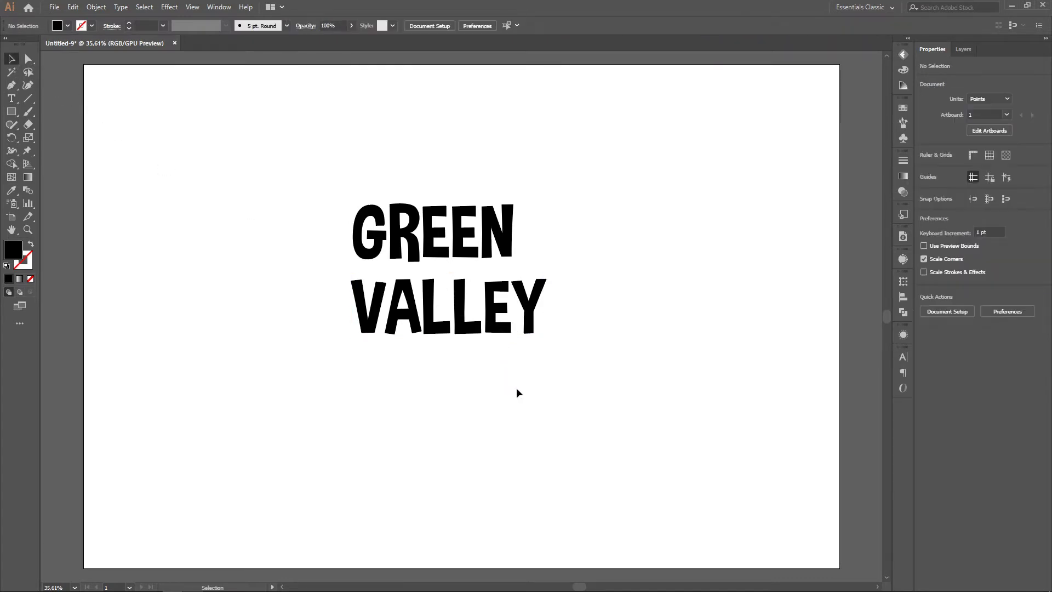
Select both GREEN VALLEY lines and convert the text to outlines.
left_click(27, 230)
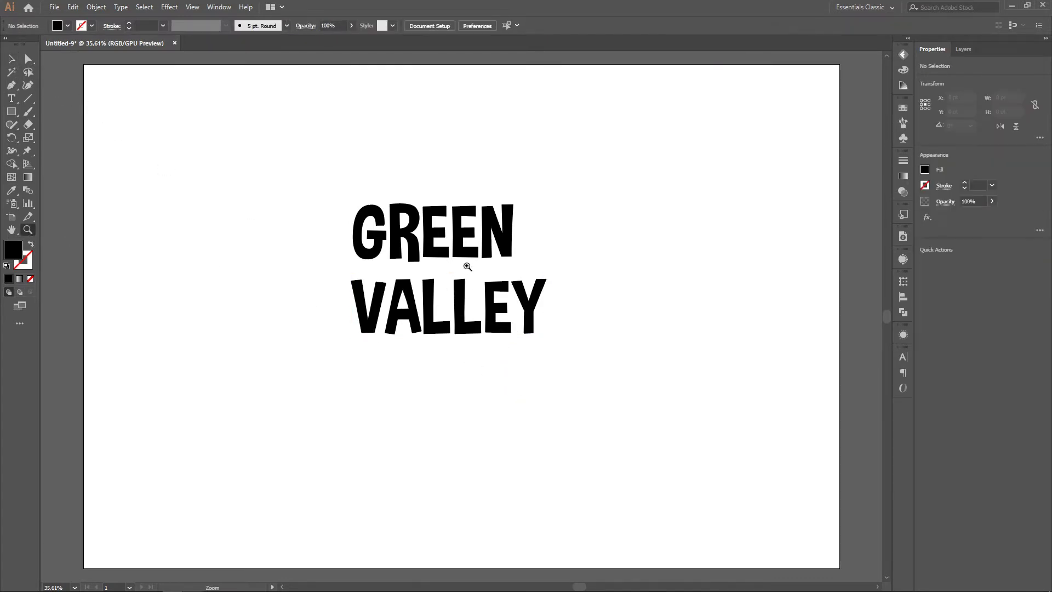
left_click_drag(466, 269, 476, 277)
left_click(11, 59)
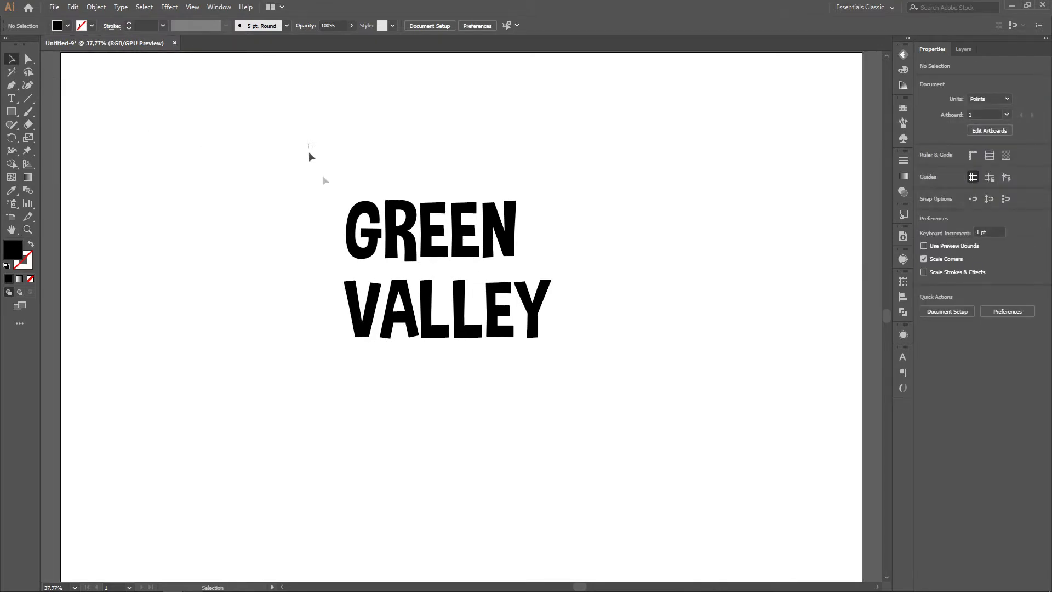
left_click_drag(309, 152, 583, 391)
left_click(96, 6)
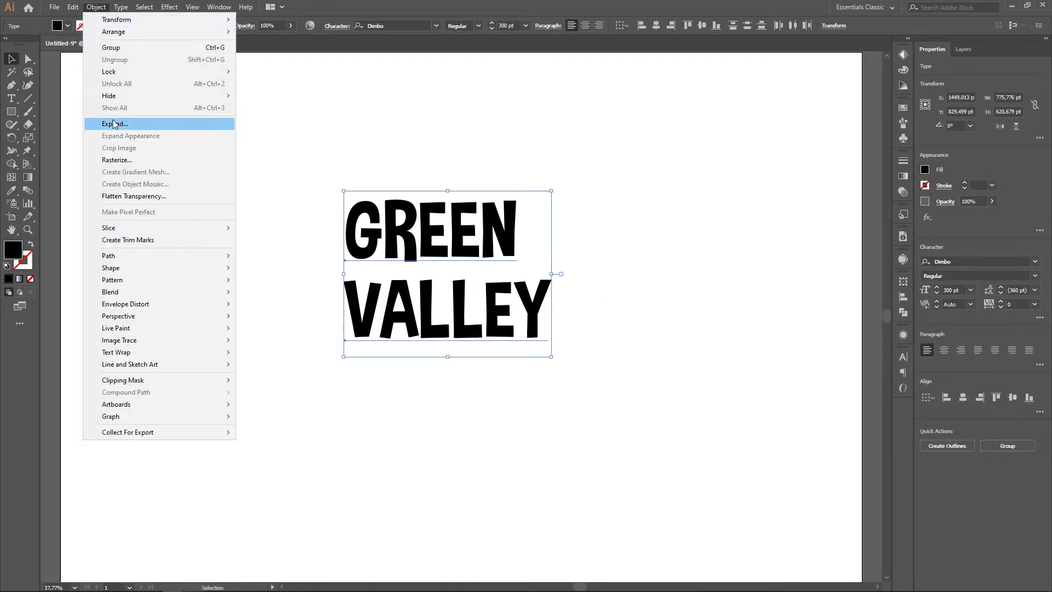
left_click(113, 123)
left_click(500, 352)
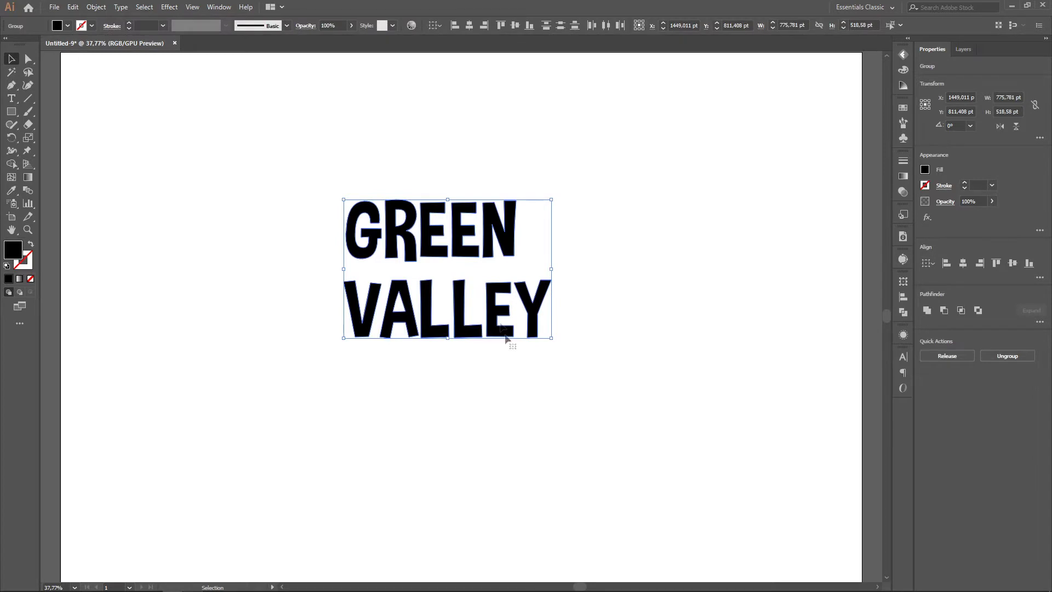
Ungroup the outlined letters so GREEN's E and VALLEY's L select individually.
right_click(491, 247)
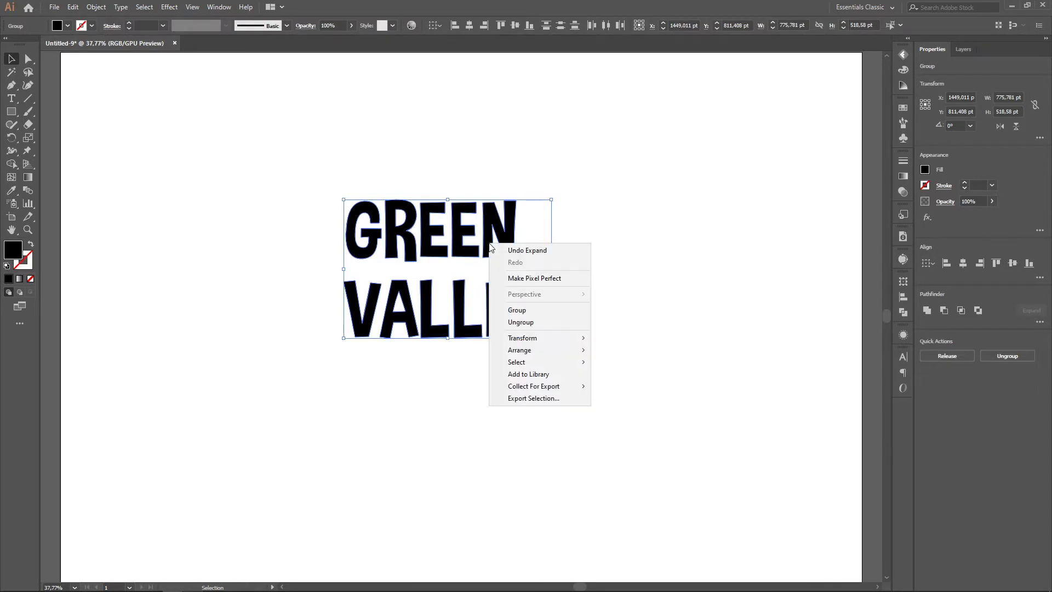
left_click(515, 322)
left_click(564, 296)
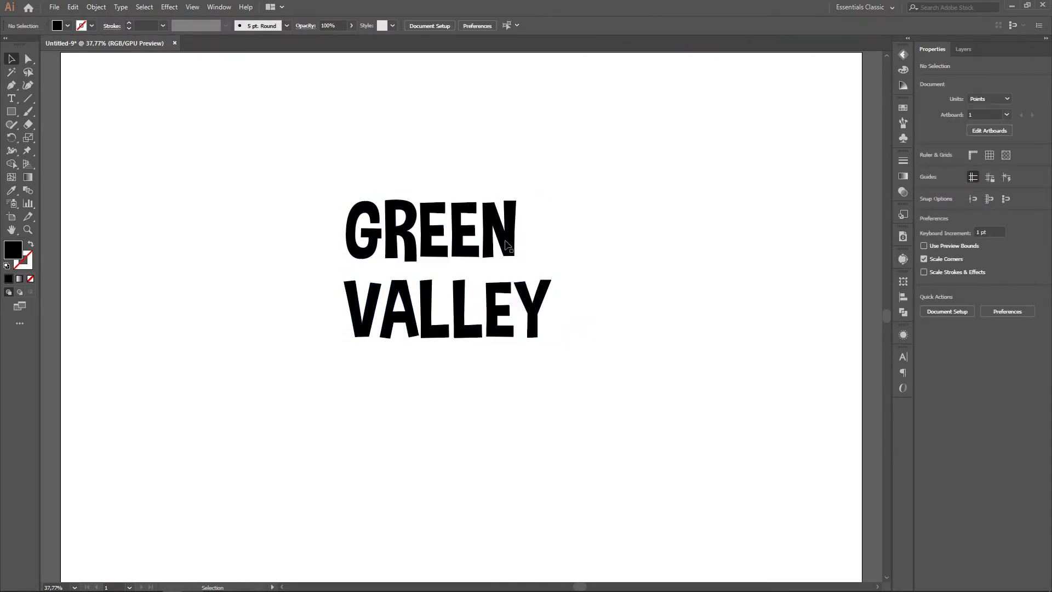
left_click(464, 230)
left_click(577, 279)
left_click(470, 309)
left_click(593, 329)
Zoom in closely and select the first E of GREEN.
key("z")
left_click(412, 196)
scroll(520, 275, "down", 1)
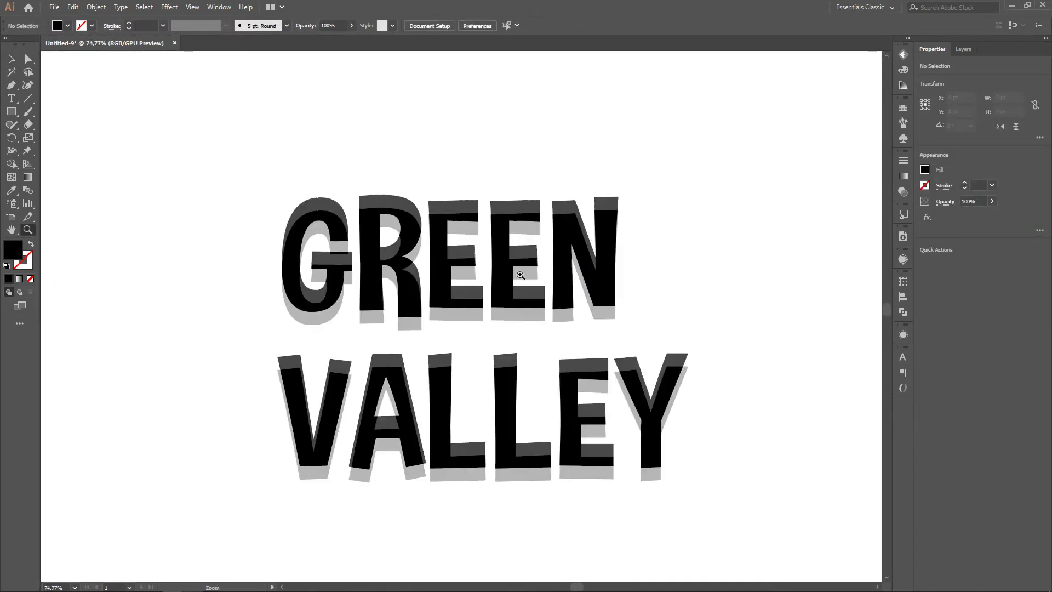
key("v")
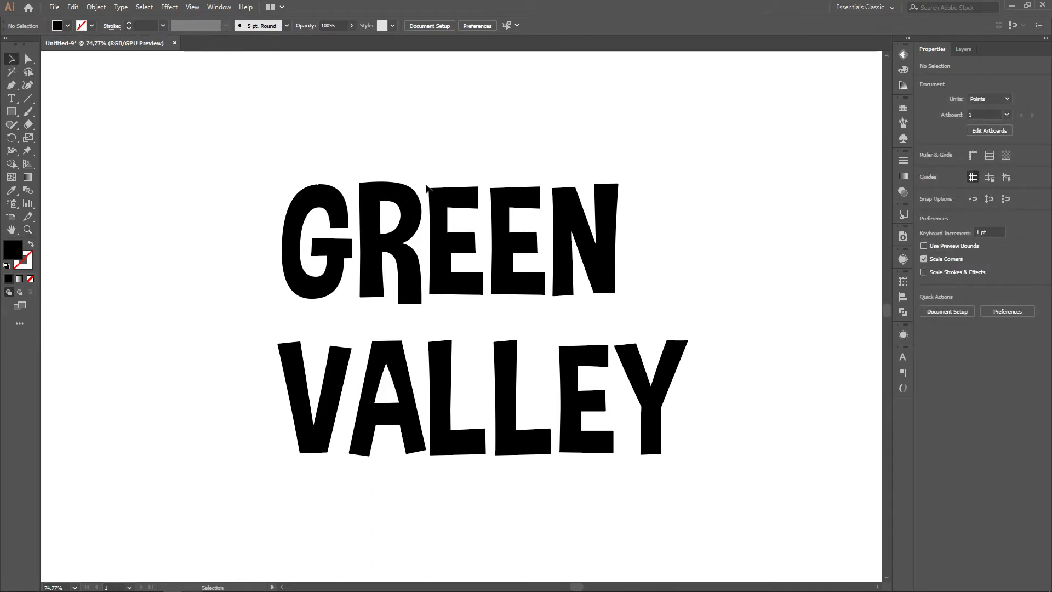
left_click(436, 201)
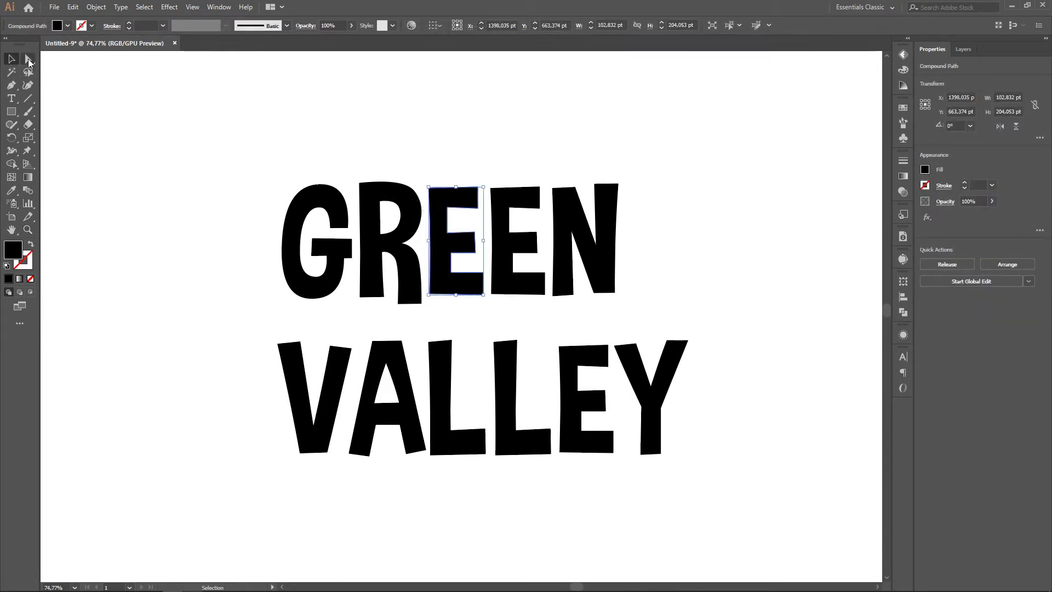
Lower the top anchors of GREEN's first E twice with Shift+Down.
left_click(28, 59)
left_click_drag(425, 178, 489, 270)
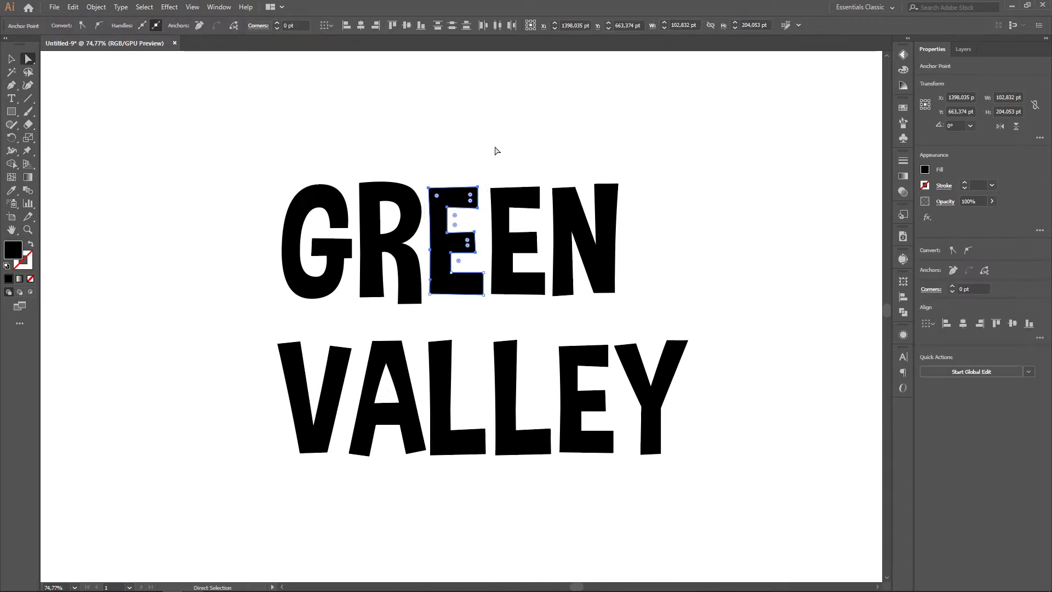
key("shift+Down")
key("shift+Down")
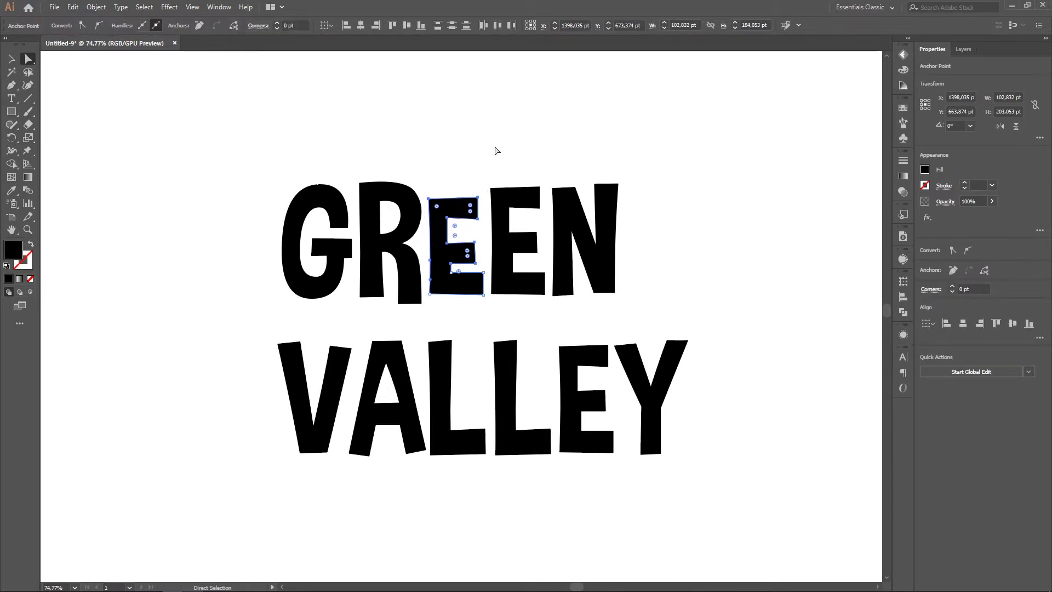
left_click_drag(481, 187, 428, 231)
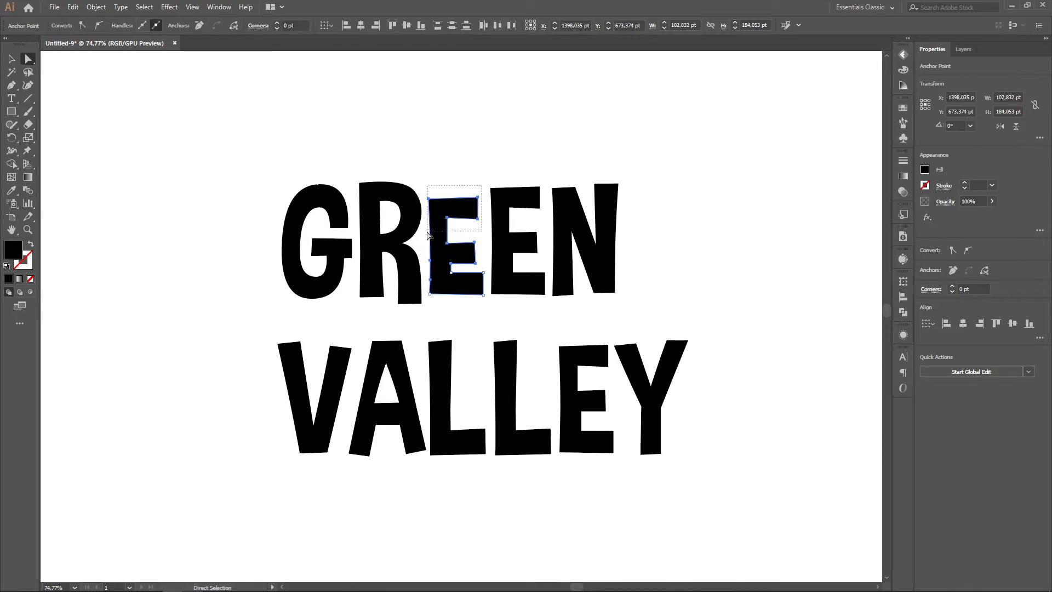
key("shift+Down")
key("shift+Down")
key("shift+Down")
key("shift+Down")
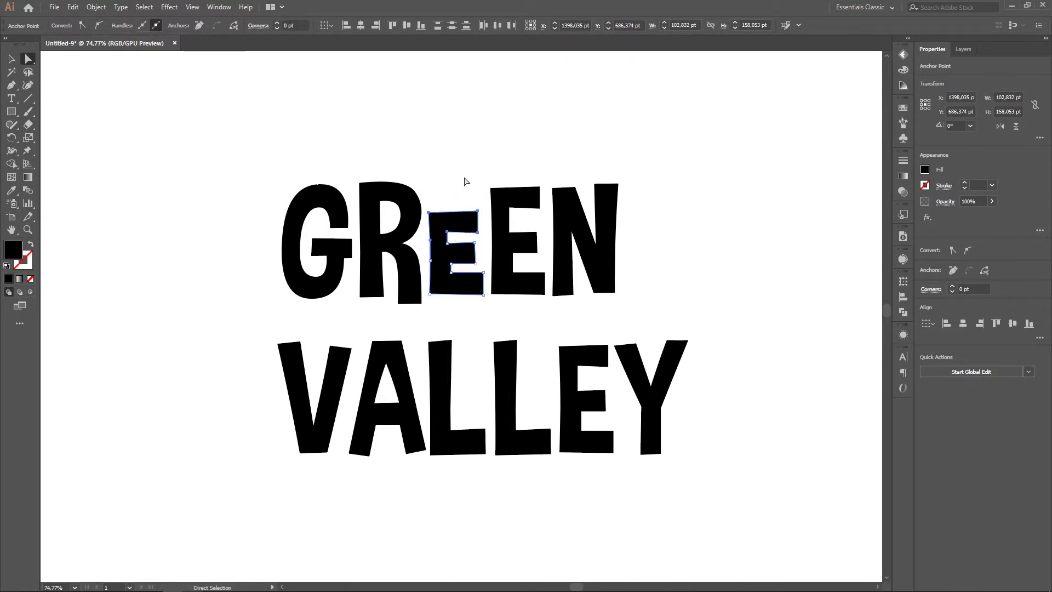
left_click(465, 181)
left_click(11, 111)
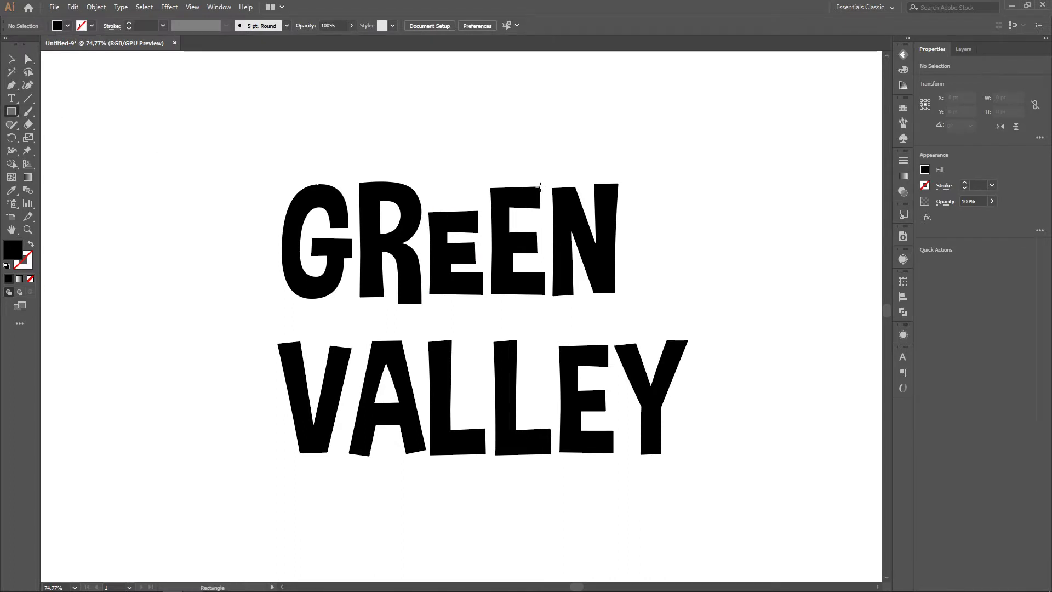
Draw a black rectangle bar spanning the tops of GREEN's two Es.
left_click_drag(539, 185, 429, 204)
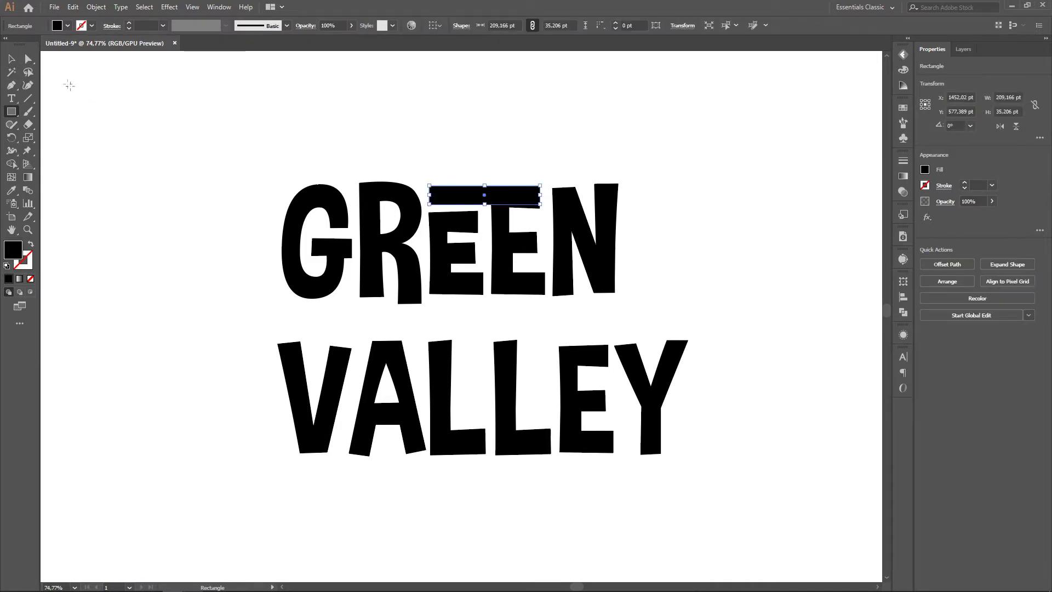
left_click(12, 60)
left_click(540, 151)
left_click(536, 211)
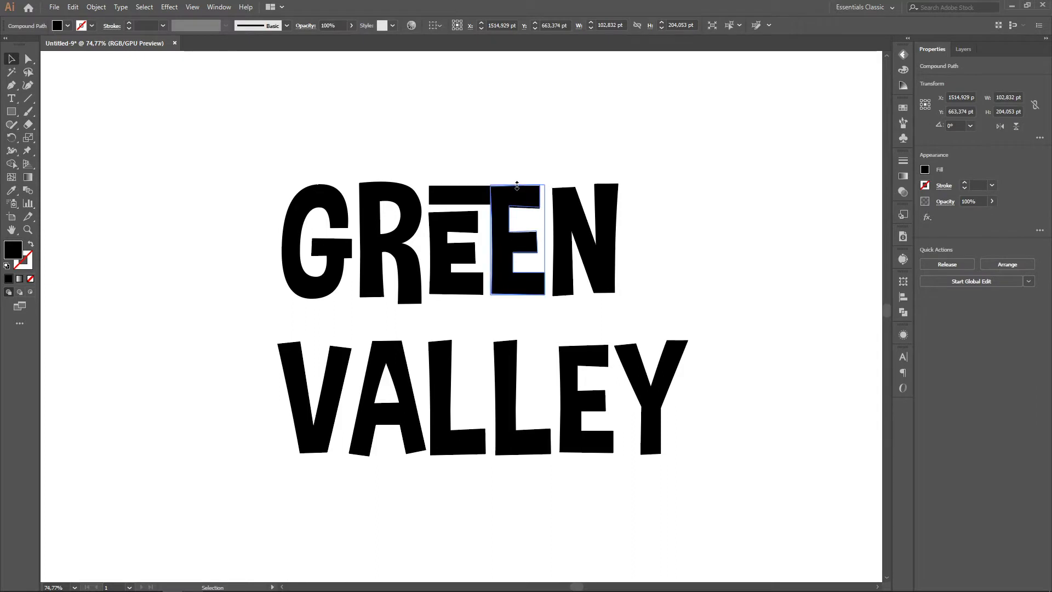
left_click(536, 184)
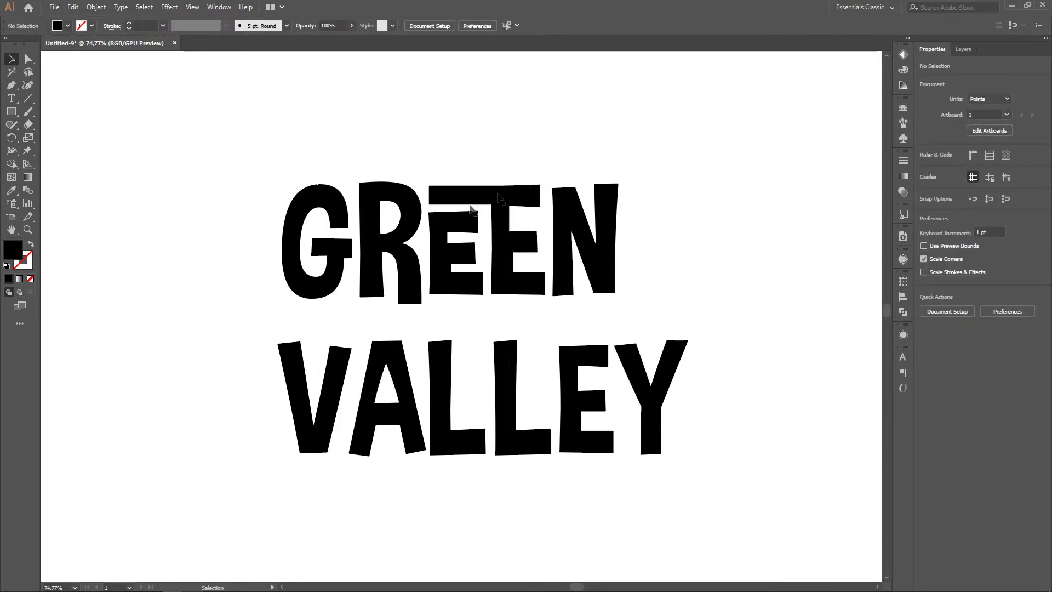
left_click(460, 223)
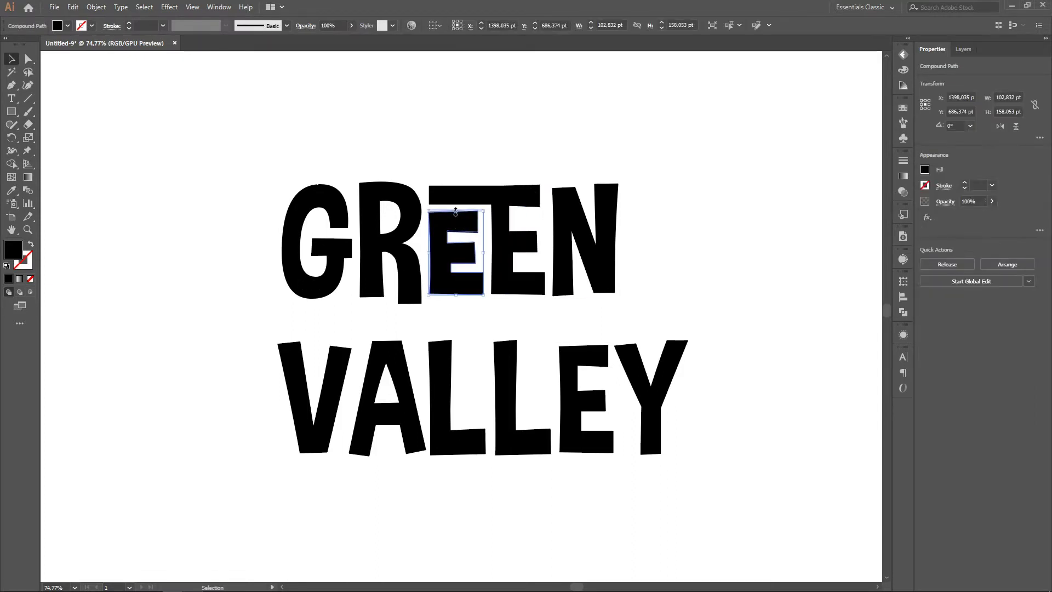
left_click(495, 172)
key("z")
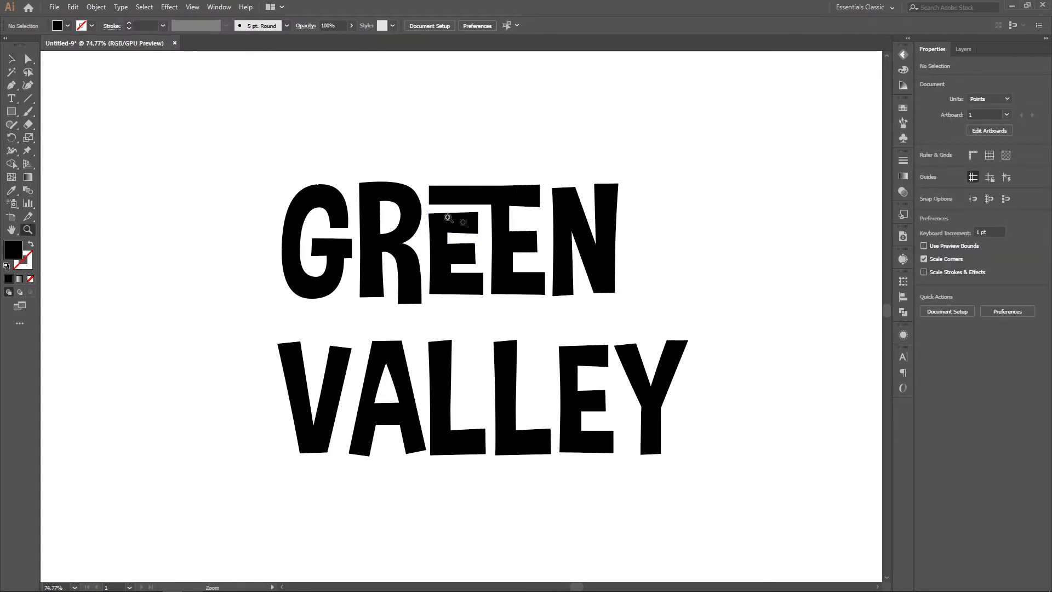
left_click(436, 211)
key("v")
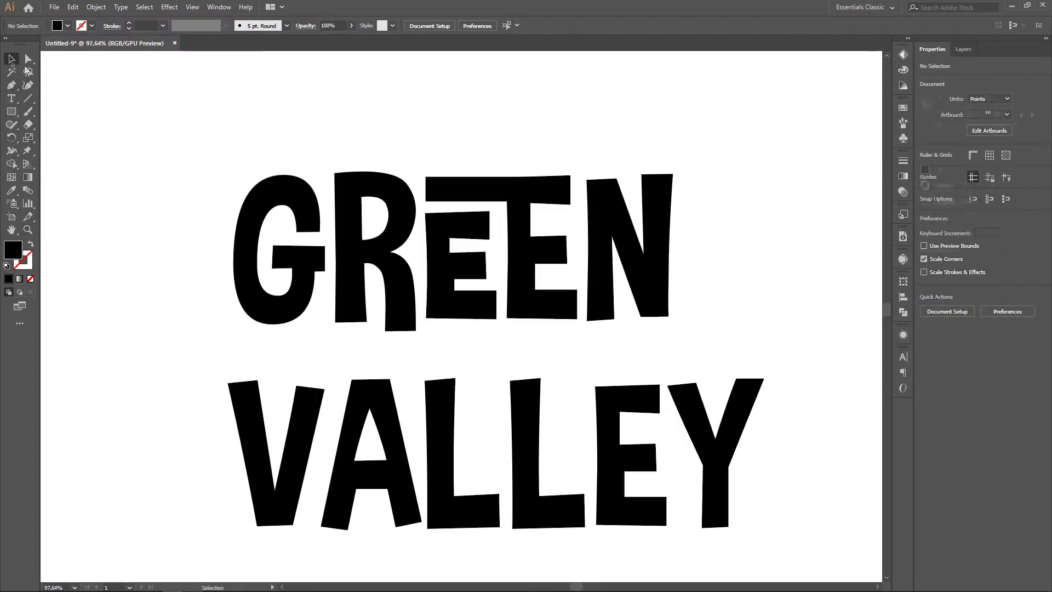
scroll(460, 368, "down", 2)
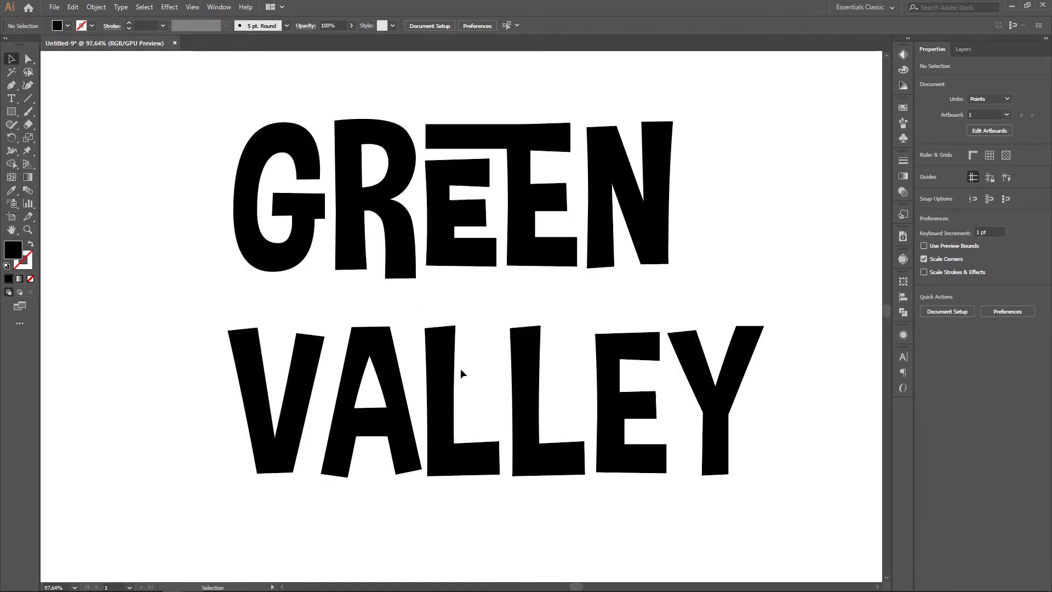
Move VALLEY's second L left toward the first L and delete one of its anchors.
left_click_drag(523, 330, 481, 335)
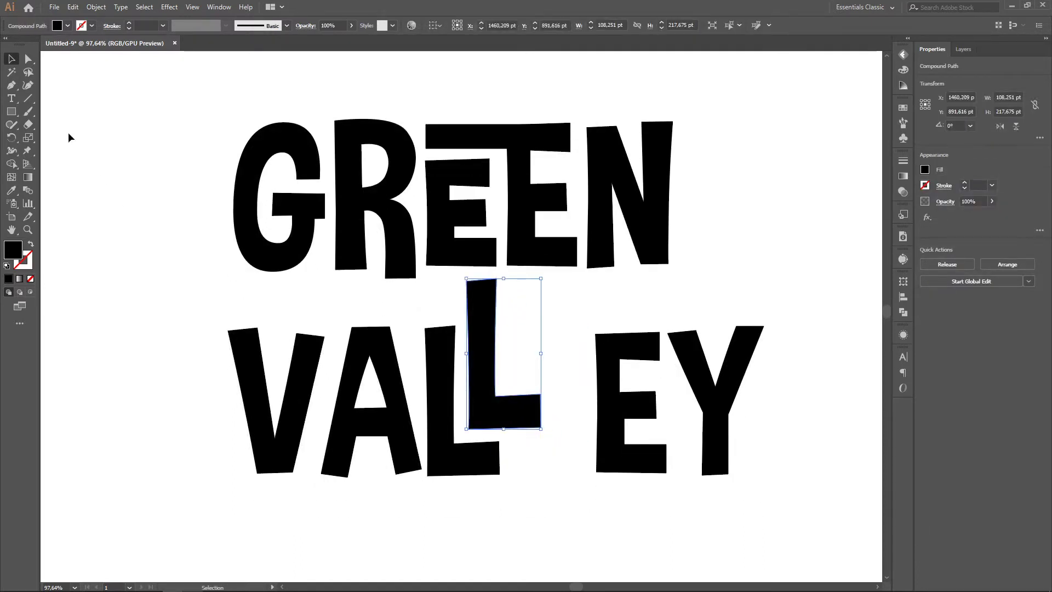
key("a")
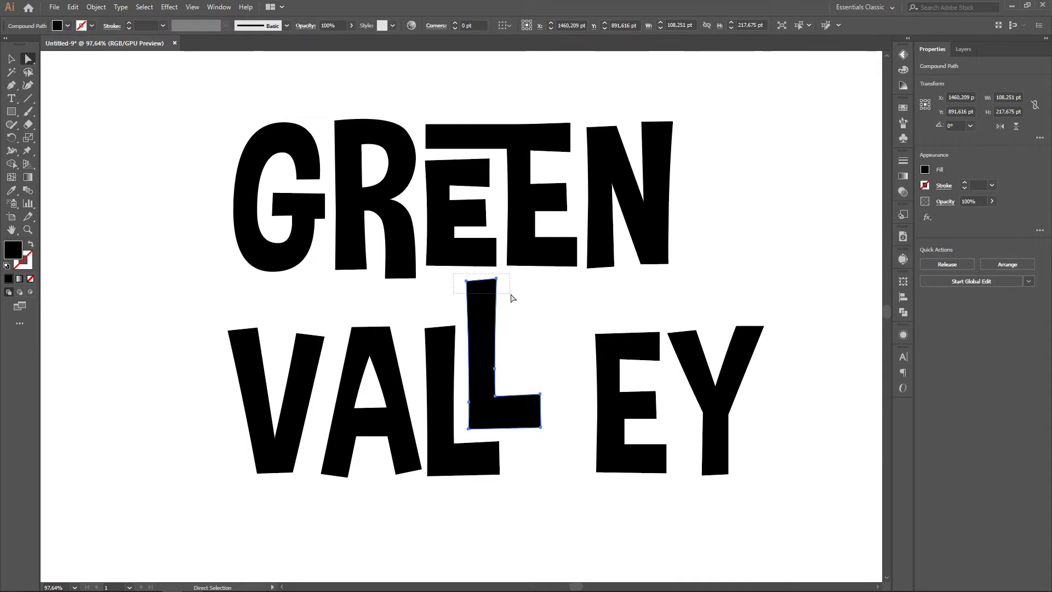
left_click(496, 279)
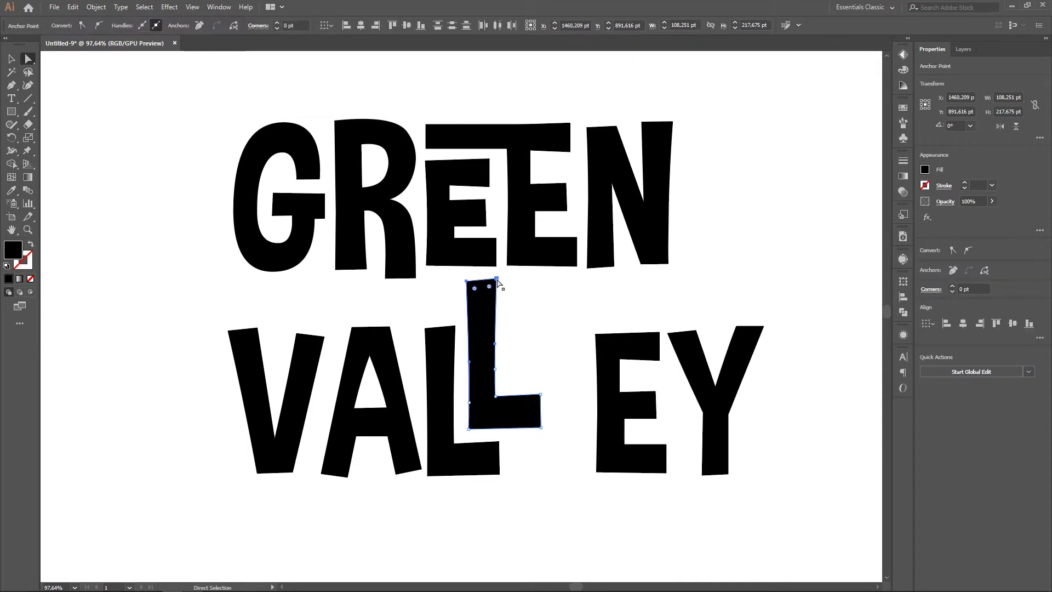
left_click(496, 377)
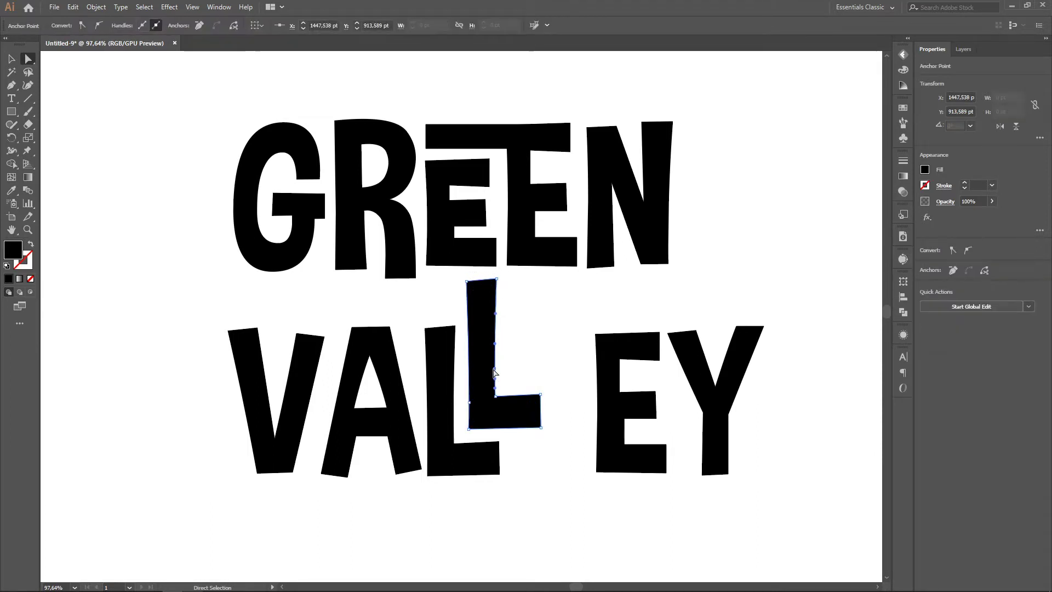
left_click(952, 271)
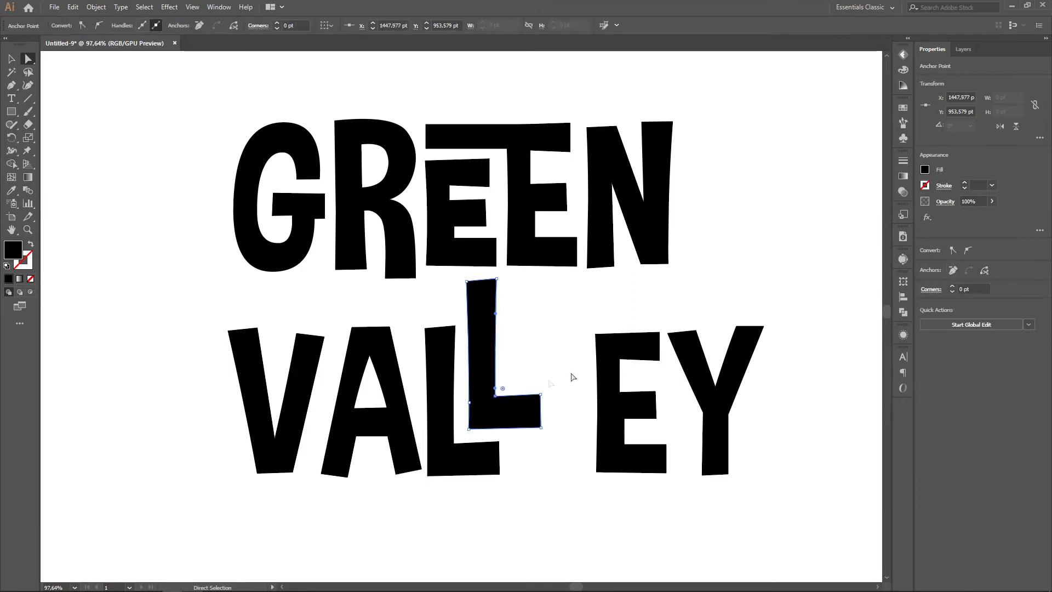
Lower the second L's top and adjust its corner anchors to shorten and narrow it.
left_click(473, 401)
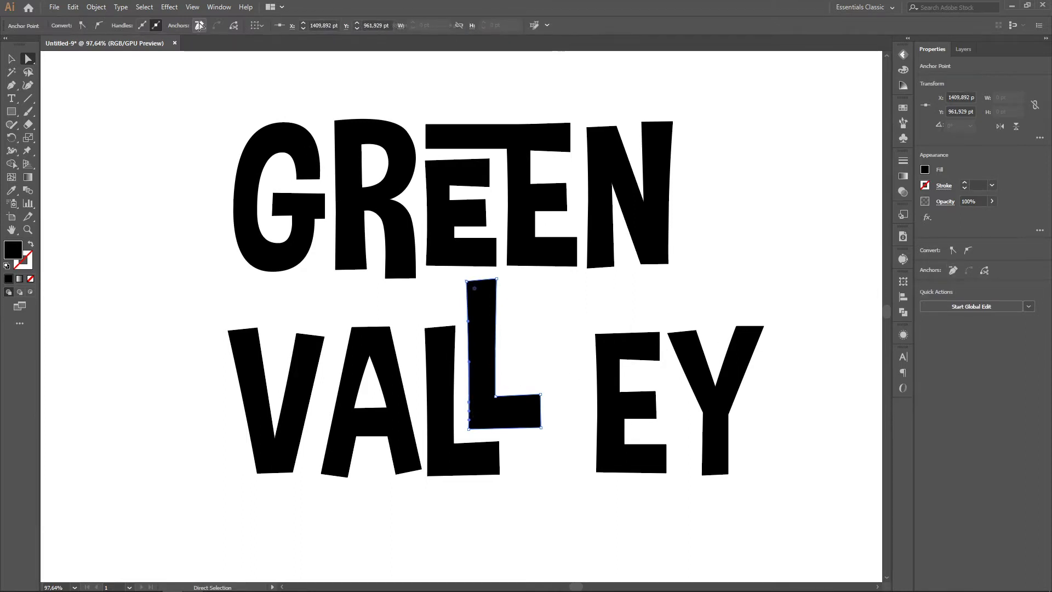
left_click(467, 281)
mouse_move(456, 275)
left_mouse_down()
mouse_move(506, 294)
mouse_move(497, 324)
left_mouse_up()
mouse_move(527, 384)
left_mouse_down()
mouse_move(550, 437)
mouse_move(521, 426)
left_mouse_up()
left_click(545, 467)
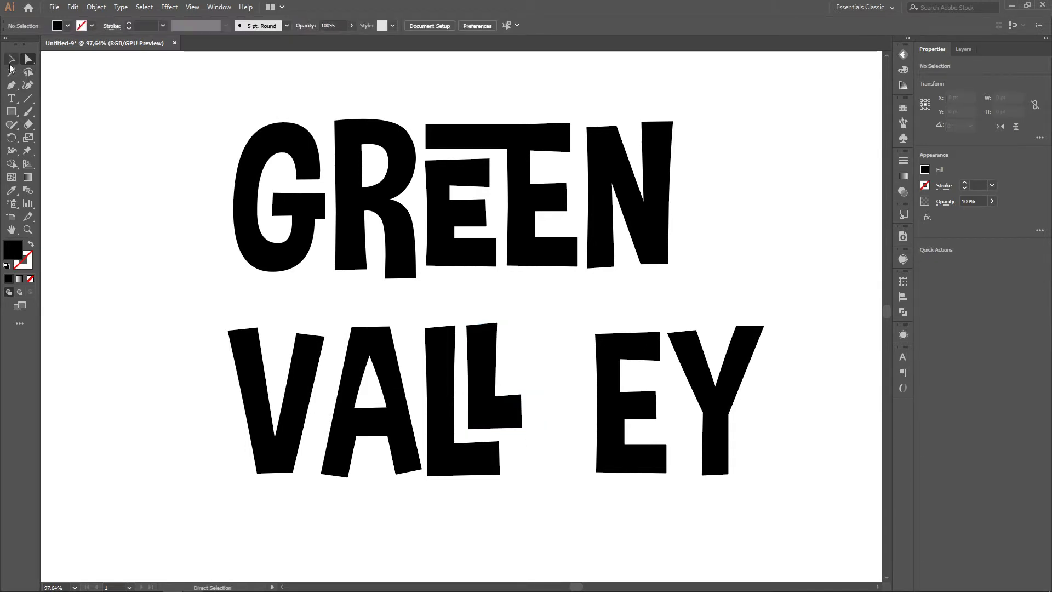
Nudge the small L slightly left and down into the first L's crook.
left_click(11, 59)
left_click_drag(502, 405, 498, 409)
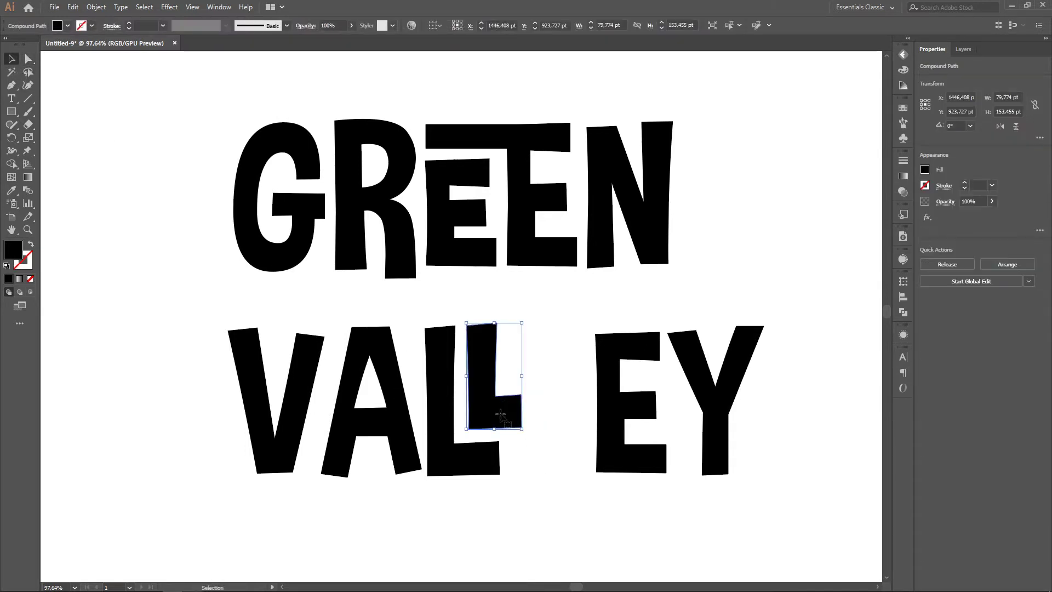
left_click(556, 454)
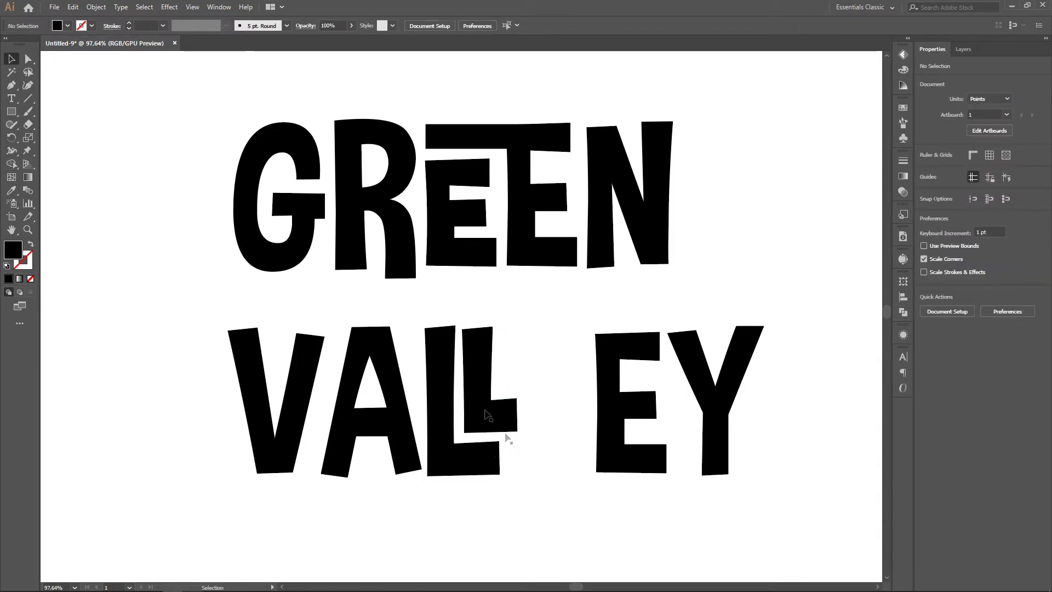
left_click(28, 59)
Extend the first L's foot under the small L and shift EY left to close the gap.
mouse_move(490, 438)
left_mouse_down()
mouse_move(509, 485)
mouse_move(518, 475)
left_mouse_up()
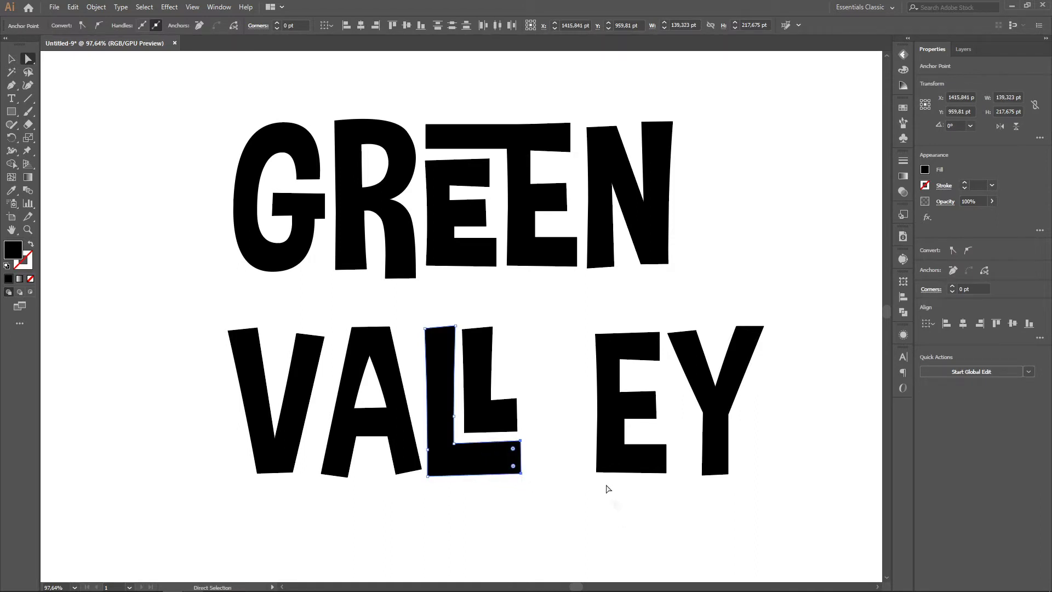
left_click(11, 58)
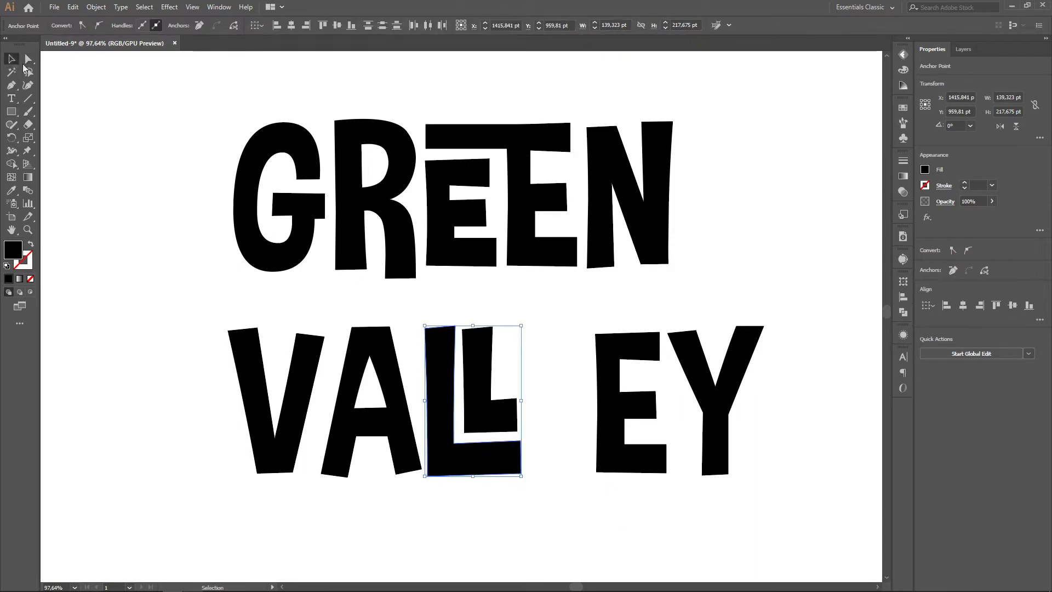
left_click(535, 367)
left_click_drag(567, 308, 757, 485)
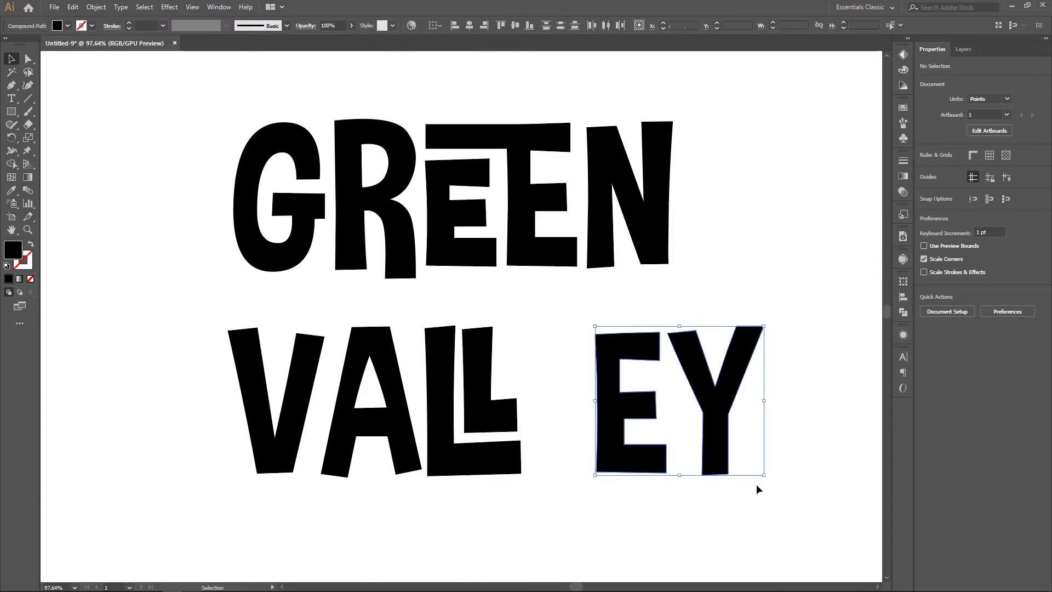
left_click_drag(648, 400, 646, 400)
key("shift+Left")
key("shift+Left")
key("shift+Left")
key("shift+Left")
key("shift+Left")
key("shift+Left")
key("shift+Left")
key("shift+Left")
key("shift+Left")
key("shift+Left")
key("shift+Left")
key("shift+Left")
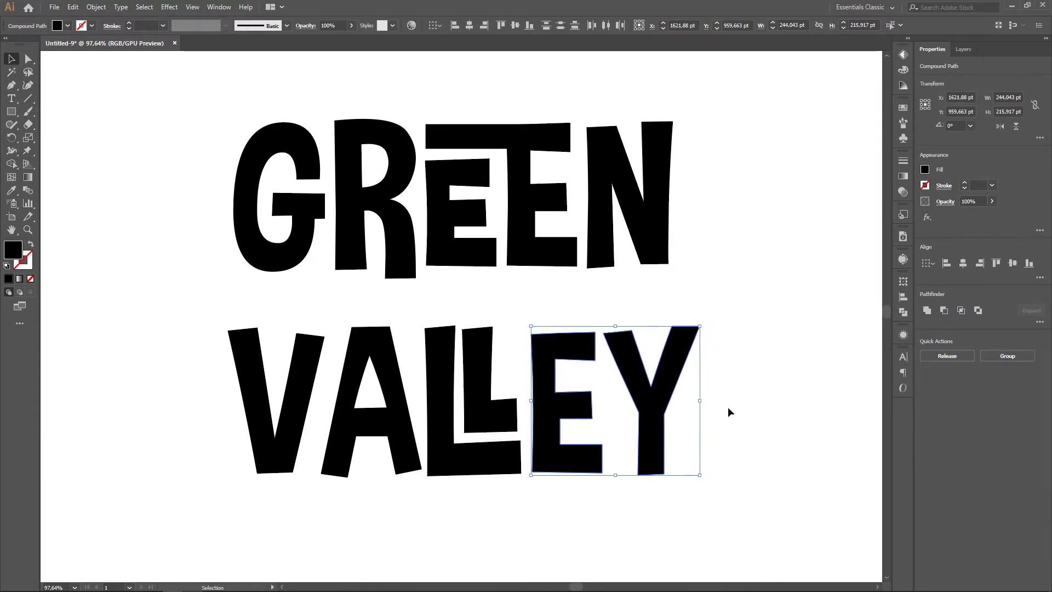
left_click(727, 406)
Nudge the whole word VALLEY up two steps, closer to GREEN.
left_click_drag(225, 304, 699, 502)
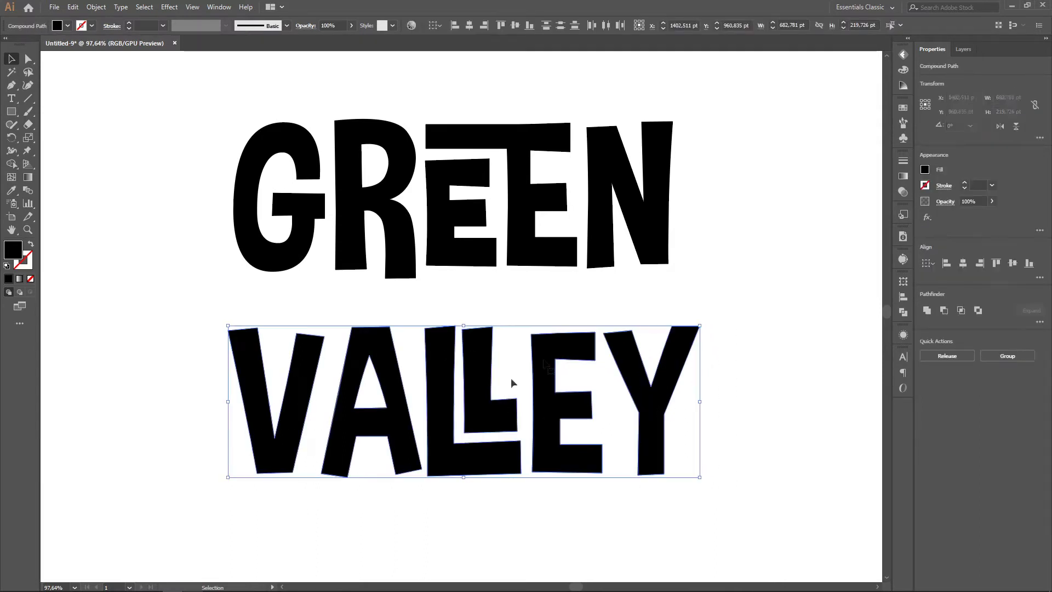
key("Up")
key("Up")
key("Up")
key("Up")
key("Up")
key("Up")
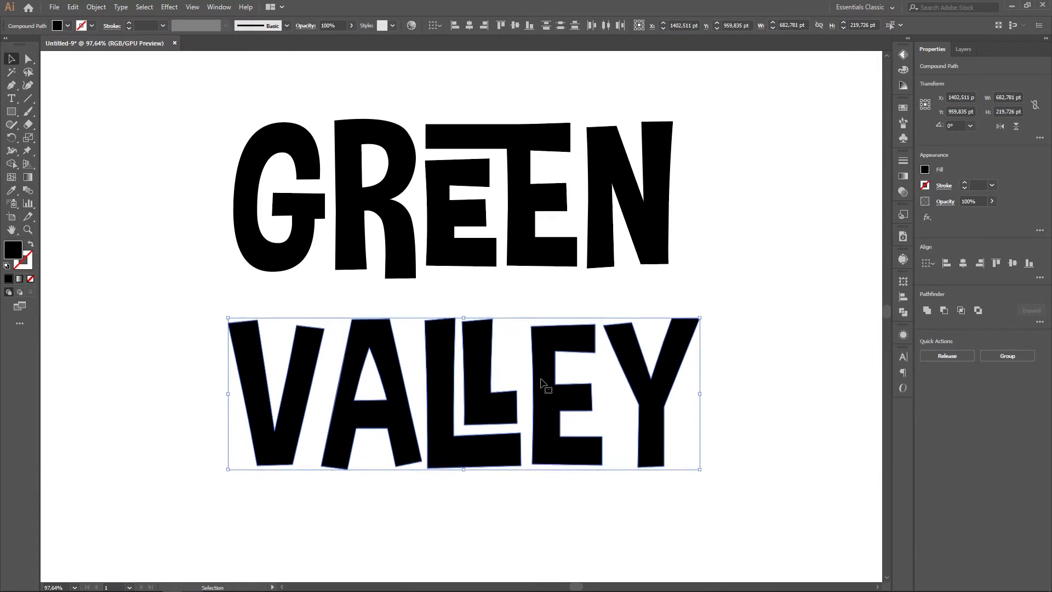
key("Up")
key("Up")
key("Up")
key("Up")
key("Up")
key("Up")
left_click(780, 381)
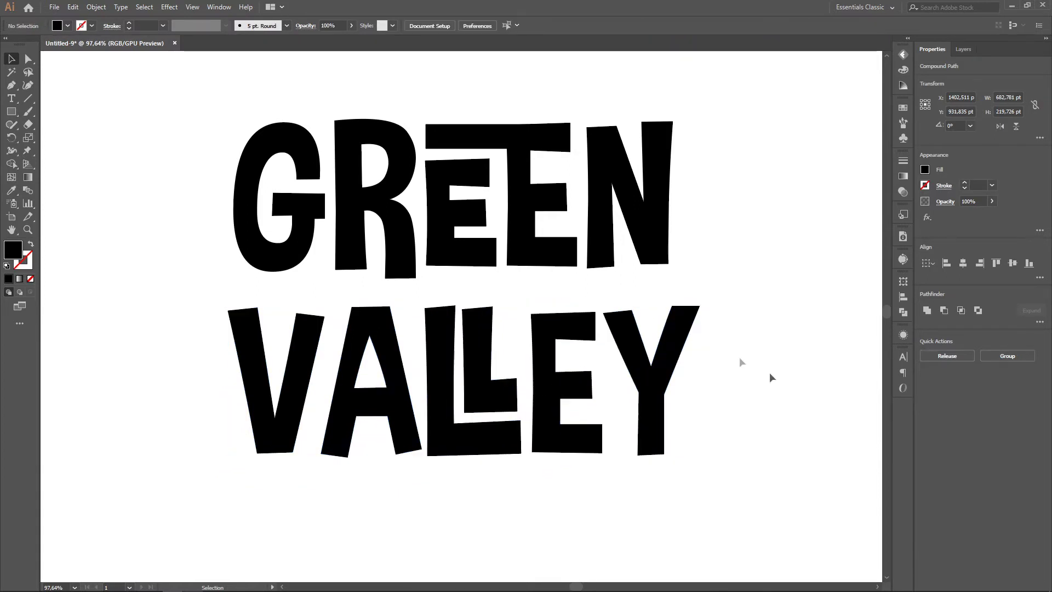
key("z")
left_click(476, 268, "alt")
left_click(485, 311, "alt")
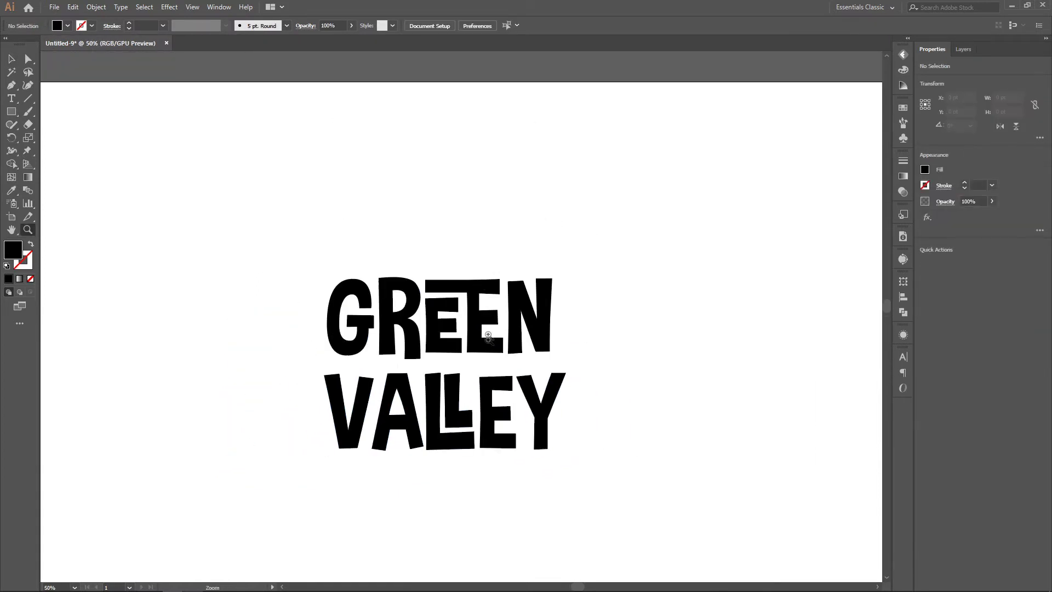
Nudge VALLEY's V one arrow step right, tightening its gap to the A.
left_click(12, 229)
left_click_drag(467, 310, 493, 251)
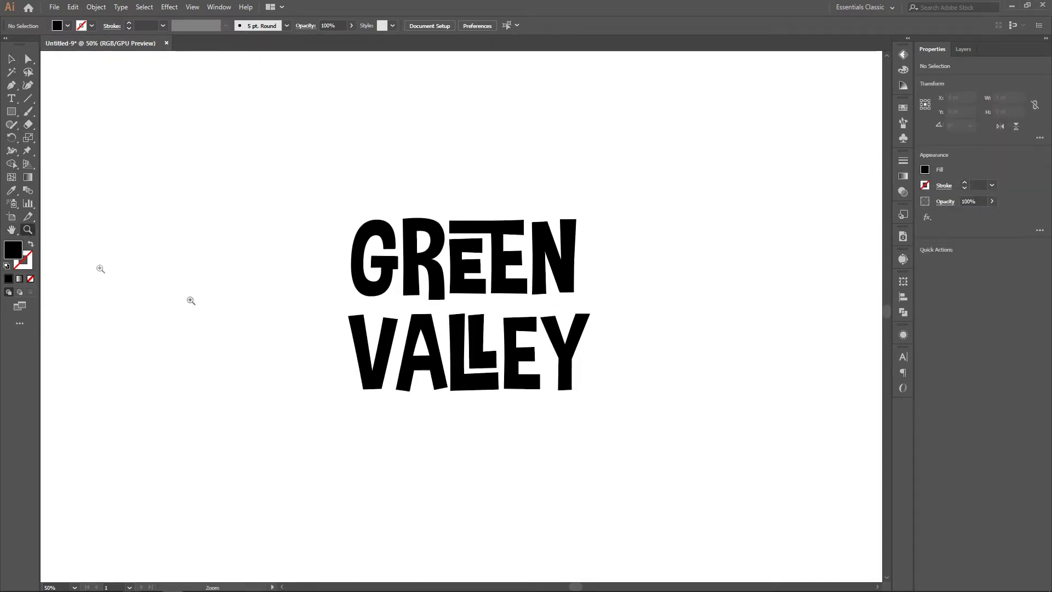
left_click(381, 351)
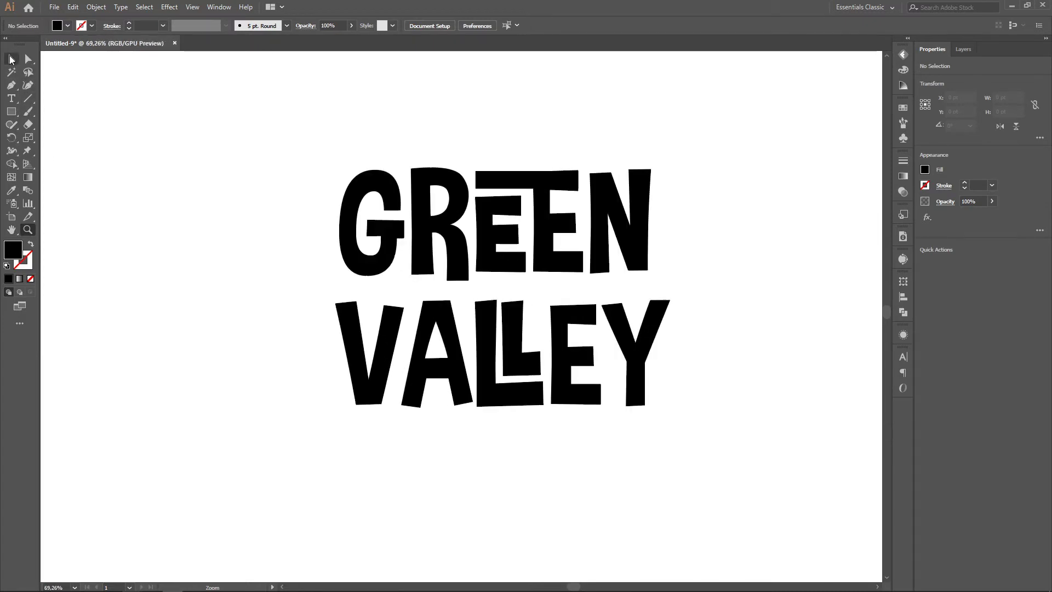
left_click(11, 59)
left_click_drag(322, 297, 368, 405)
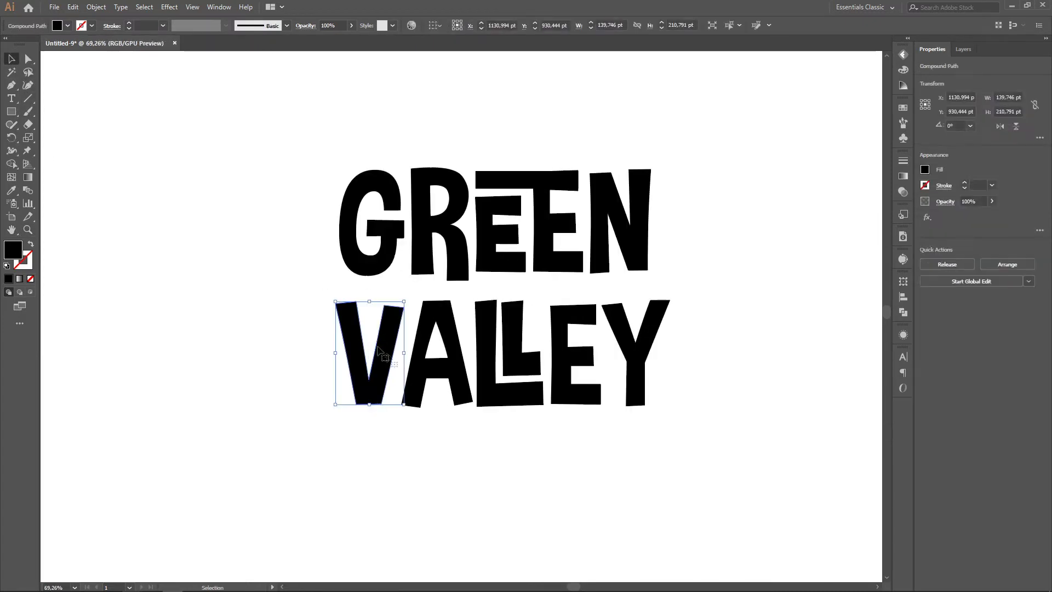
key("Right")
key("Right")
key("Right")
key("Right")
key("Right")
key("Right")
key("Right")
key("Right")
key("Right")
key("Right")
key("Right")
key("Right")
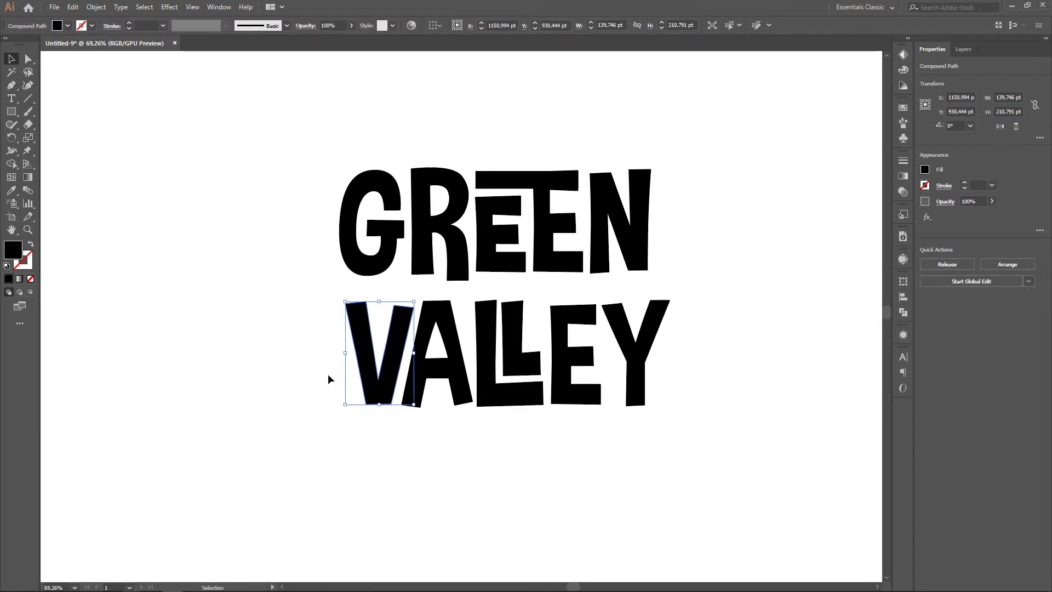
left_click(329, 373)
key("z")
mouse_move(438, 362)
left_mouse_down()
mouse_move(490, 374)
mouse_move(508, 404)
left_mouse_up()
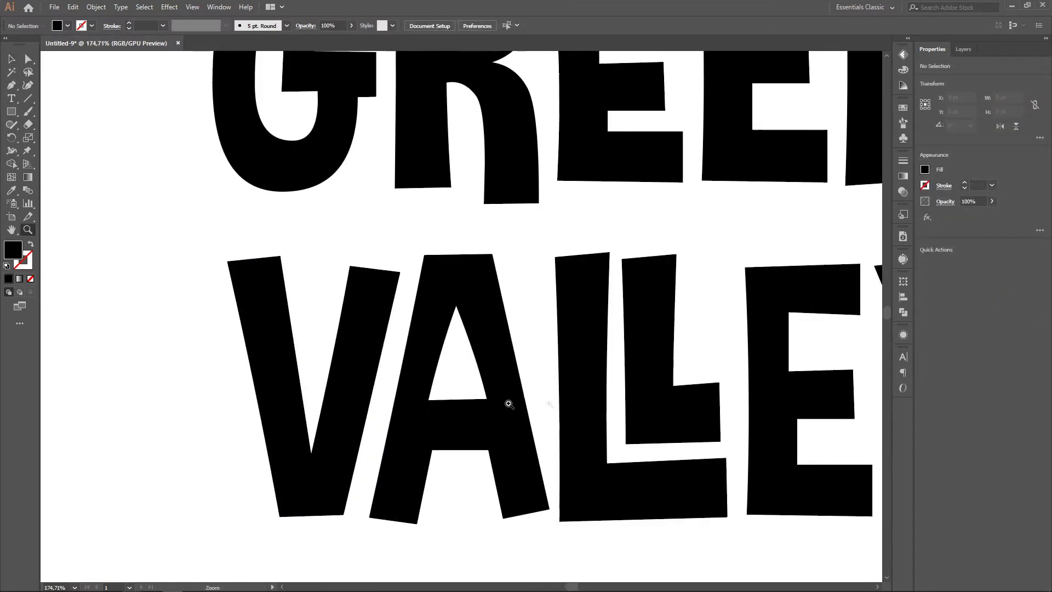
Narrow the A's triangular counter in VALLEY by moving its bottom-left and top anchors inward.
key("a")
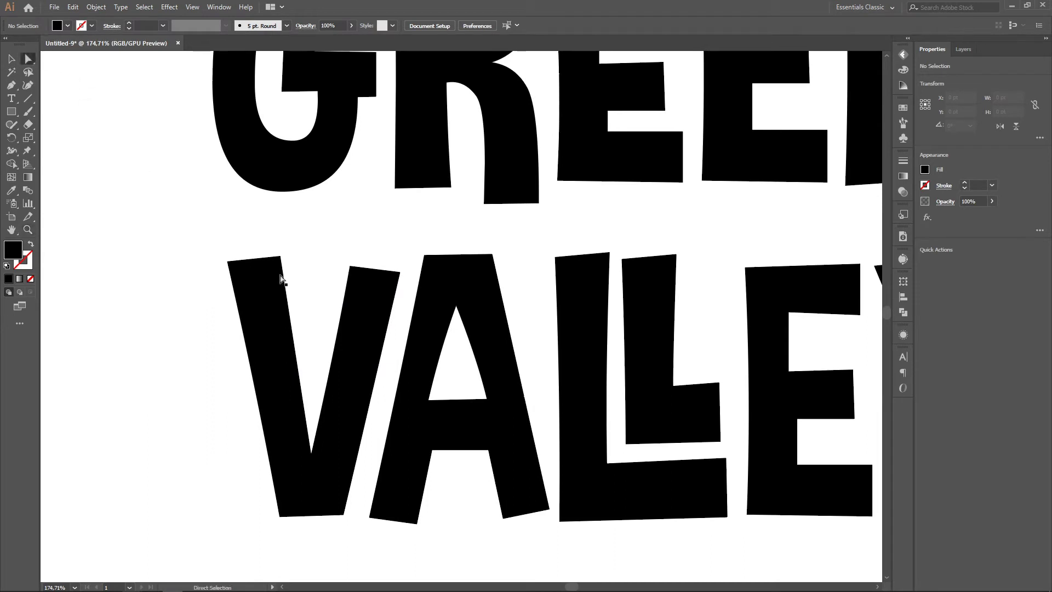
left_click_drag(445, 387, 408, 415)
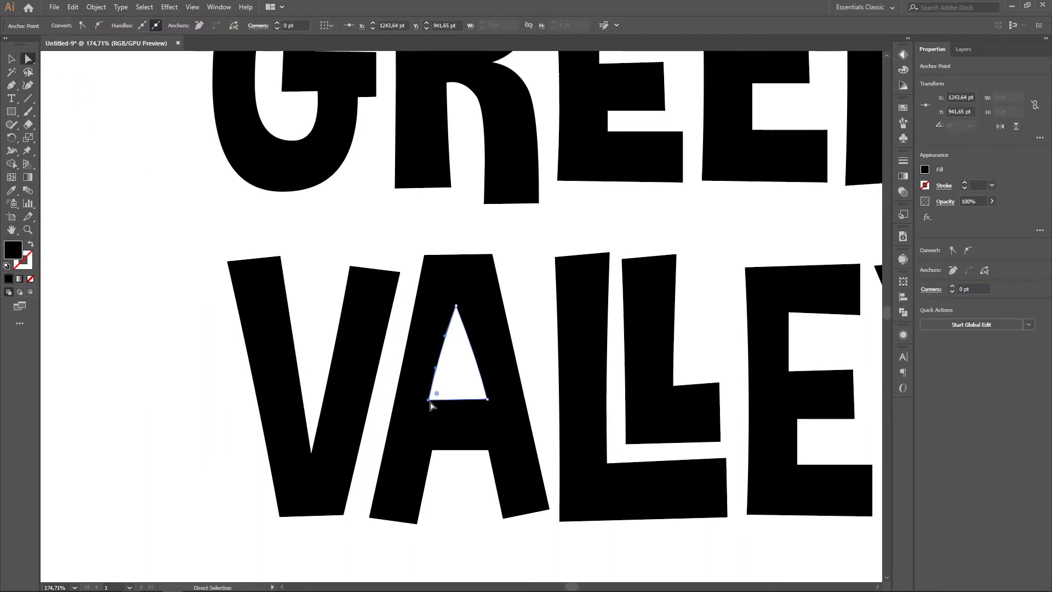
left_click_drag(430, 402, 478, 403)
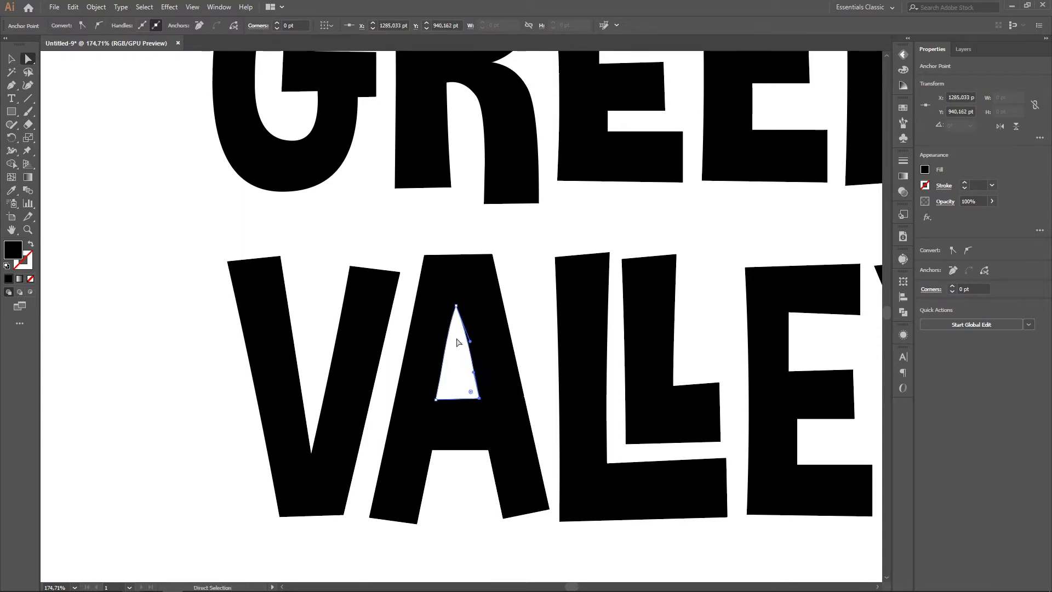
left_click_drag(456, 307, 456, 312)
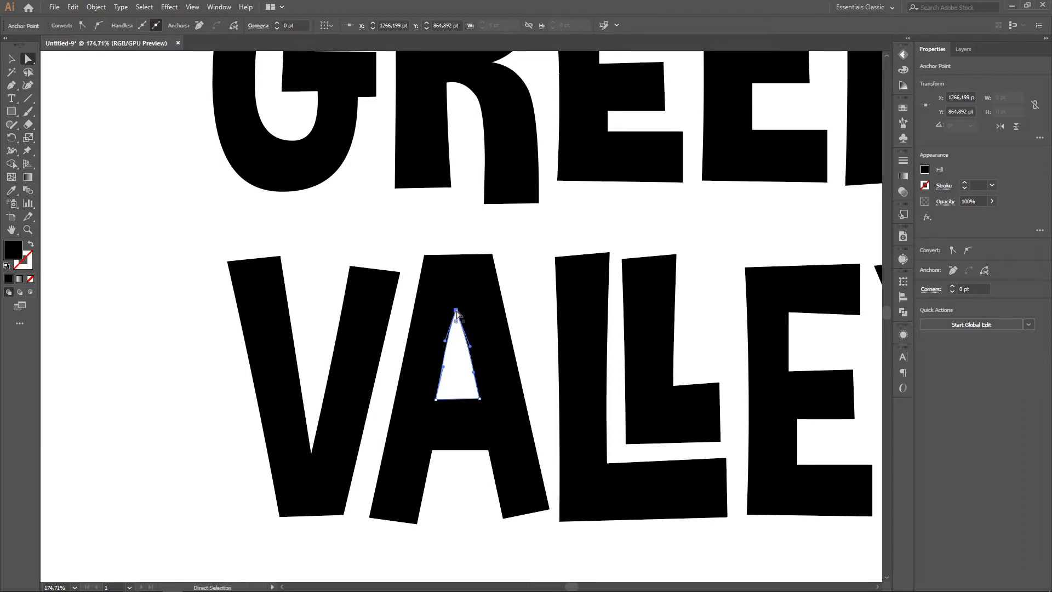
left_click(523, 338)
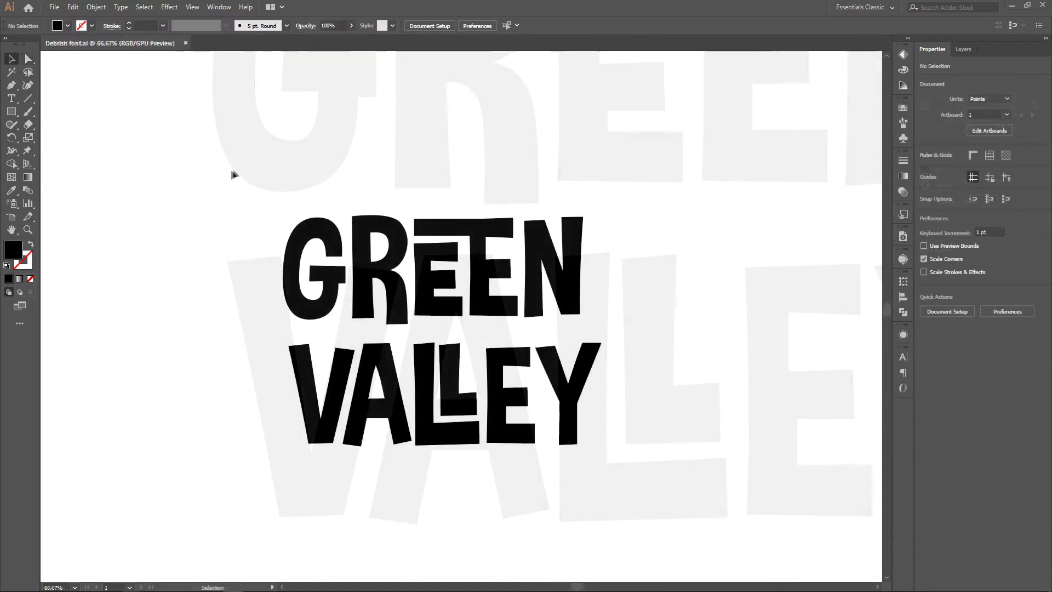
Select every GREEN VALLEY letter and merge them with Pathfinder Unite.
left_click_drag(256, 166, 634, 485)
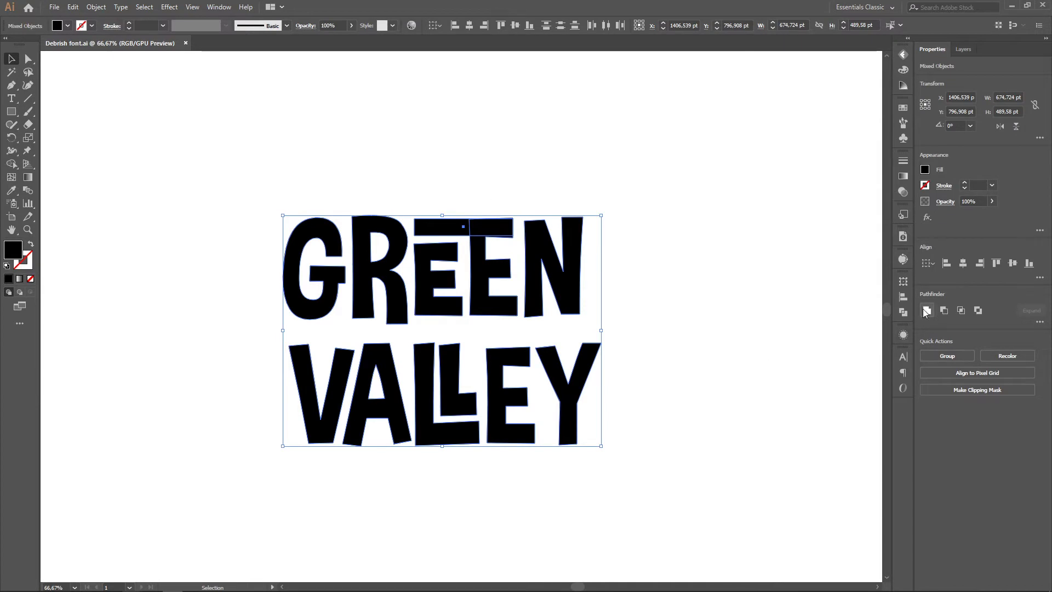
left_click(211, 9)
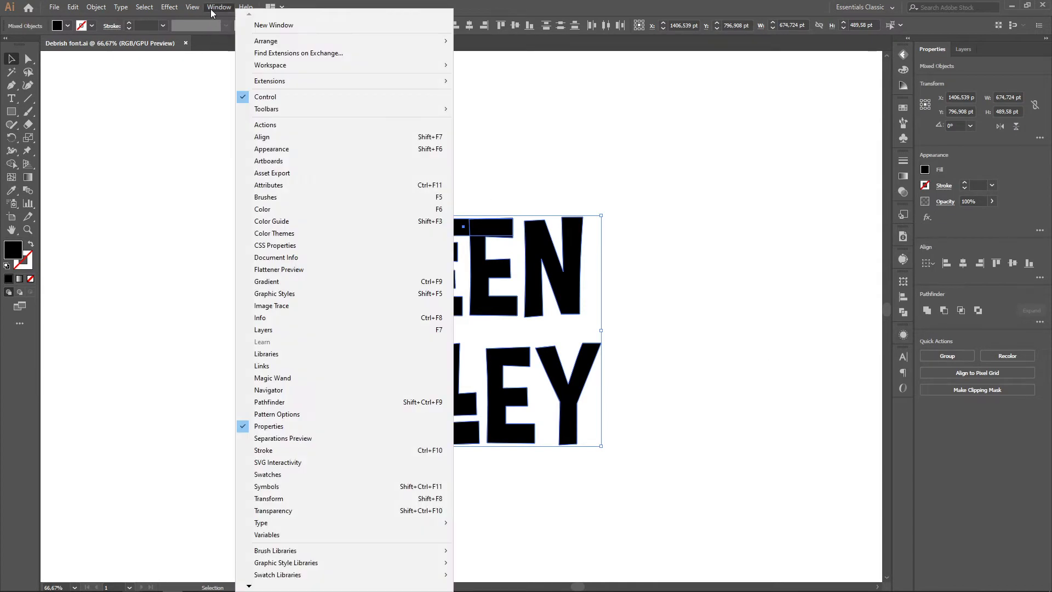
left_click(278, 402)
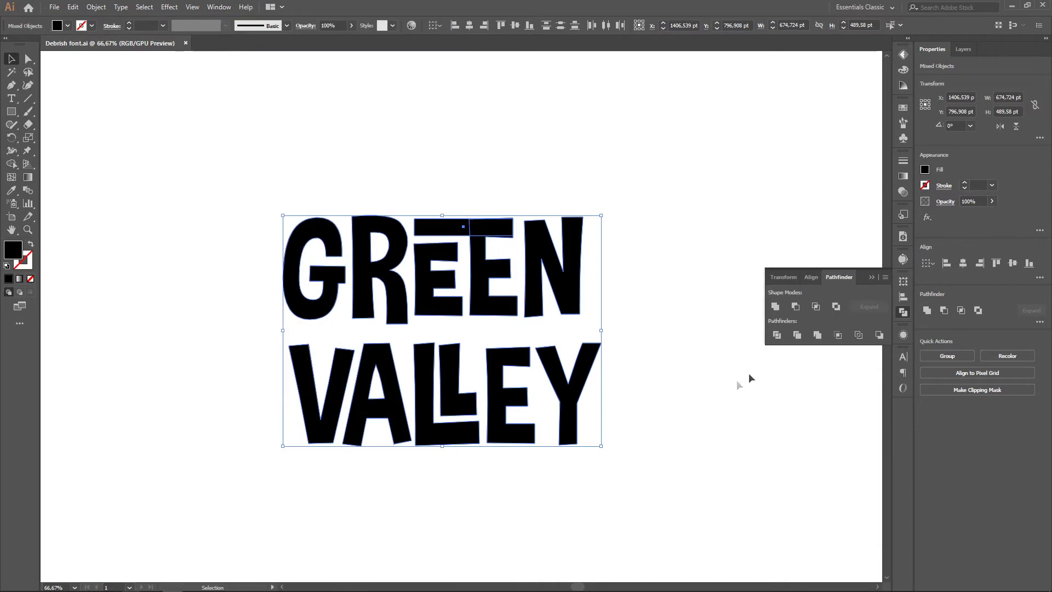
left_click(774, 305)
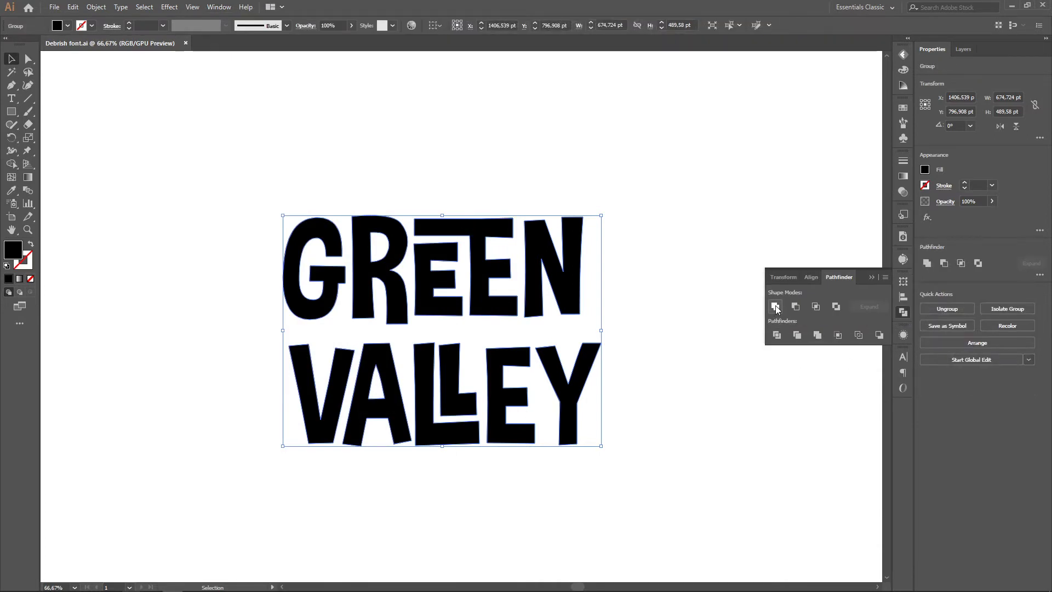
left_click(688, 330)
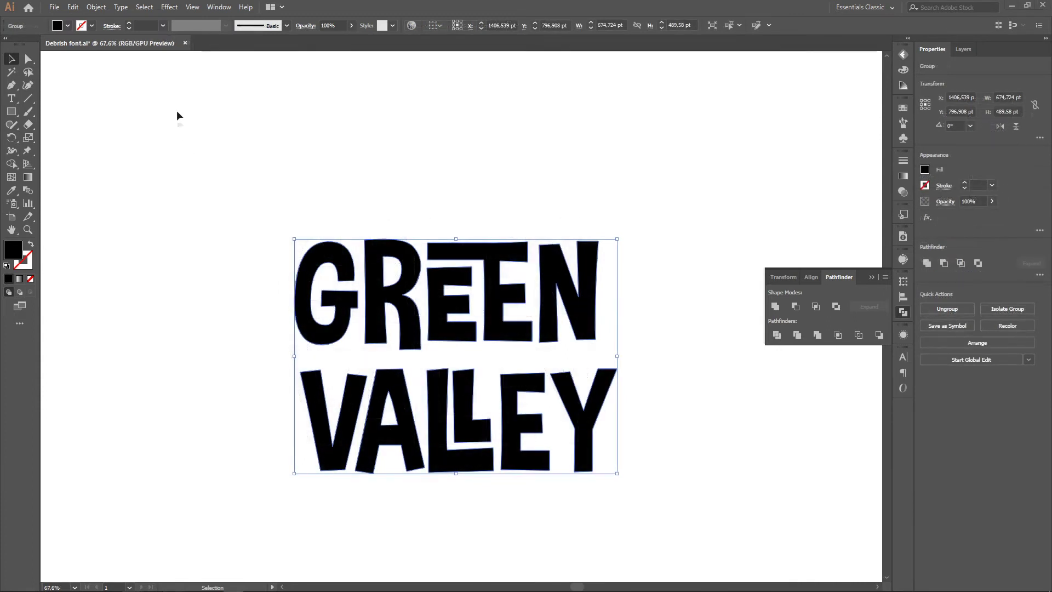
left_click(170, 8)
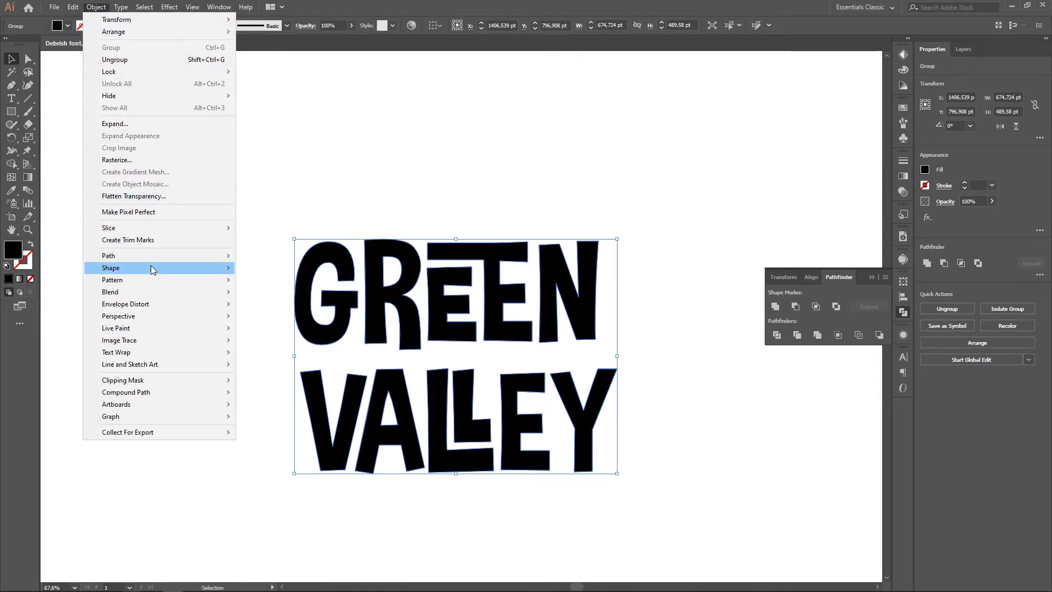
mouse_move(109, 255)
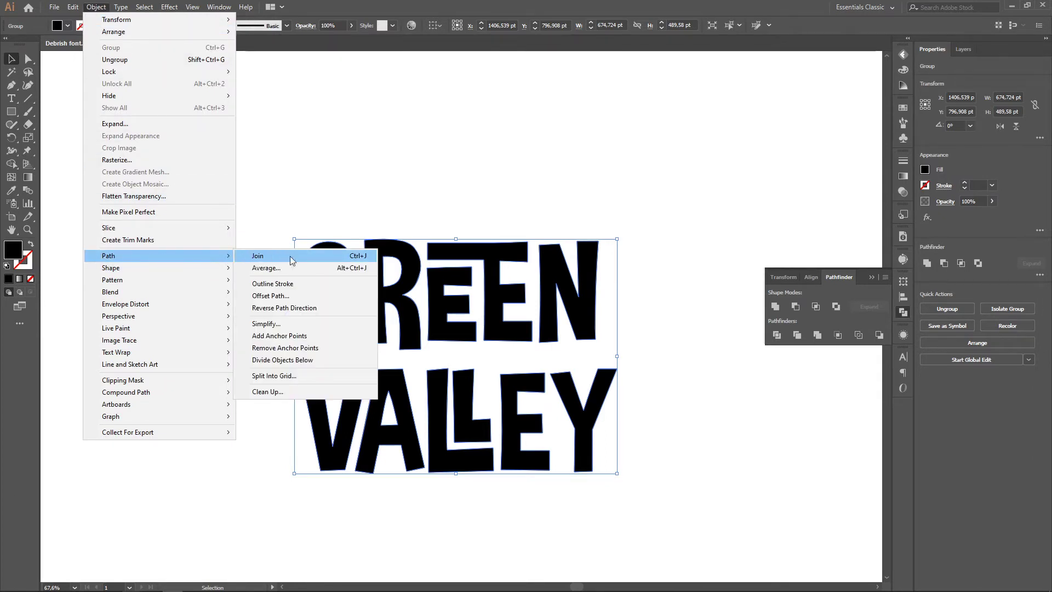
Simplify the merged lettering with Preview on and Curve Precision raised to about 95%.
left_click(280, 325)
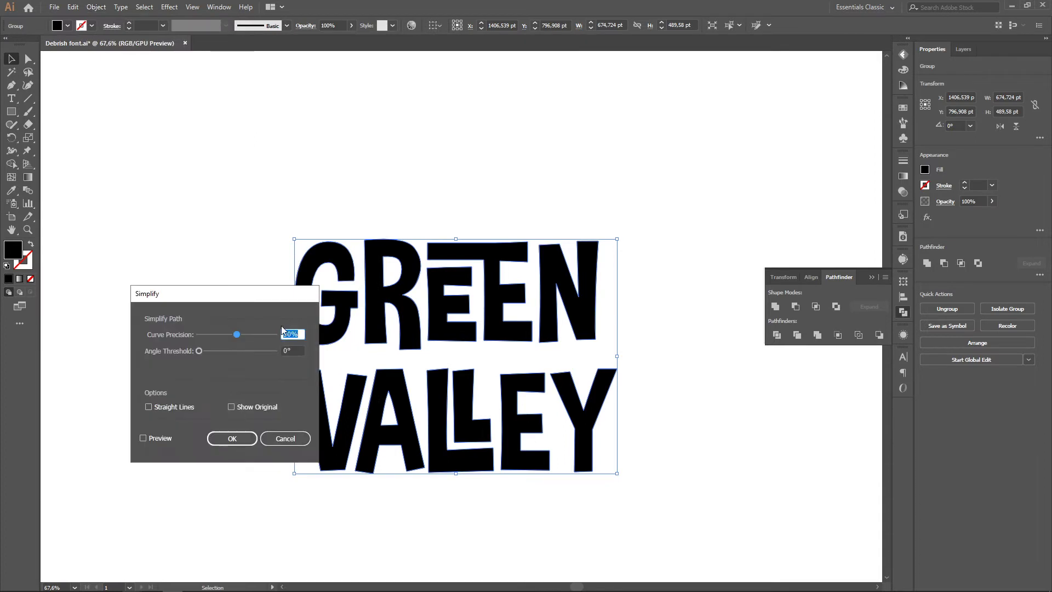
left_click_drag(240, 300, 208, 239)
left_click(130, 377)
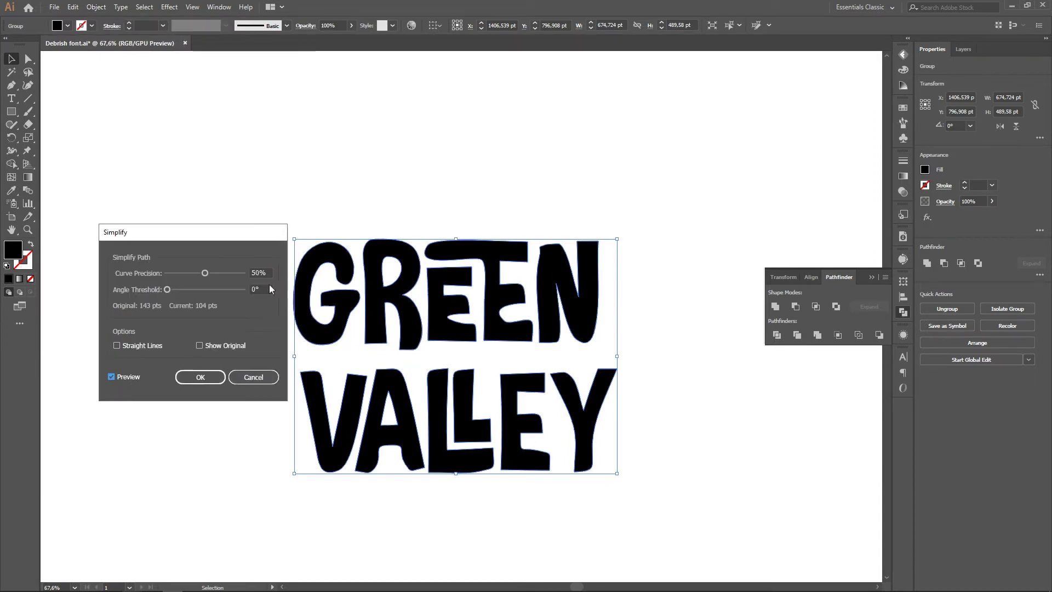
left_click_drag(205, 273, 242, 272)
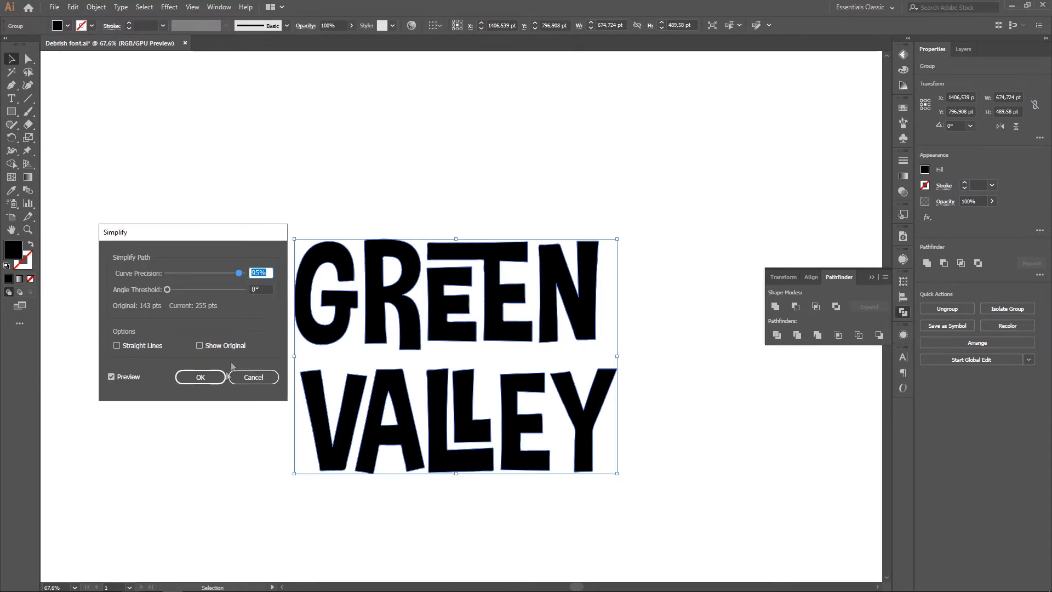
left_click(202, 378)
left_click(245, 388)
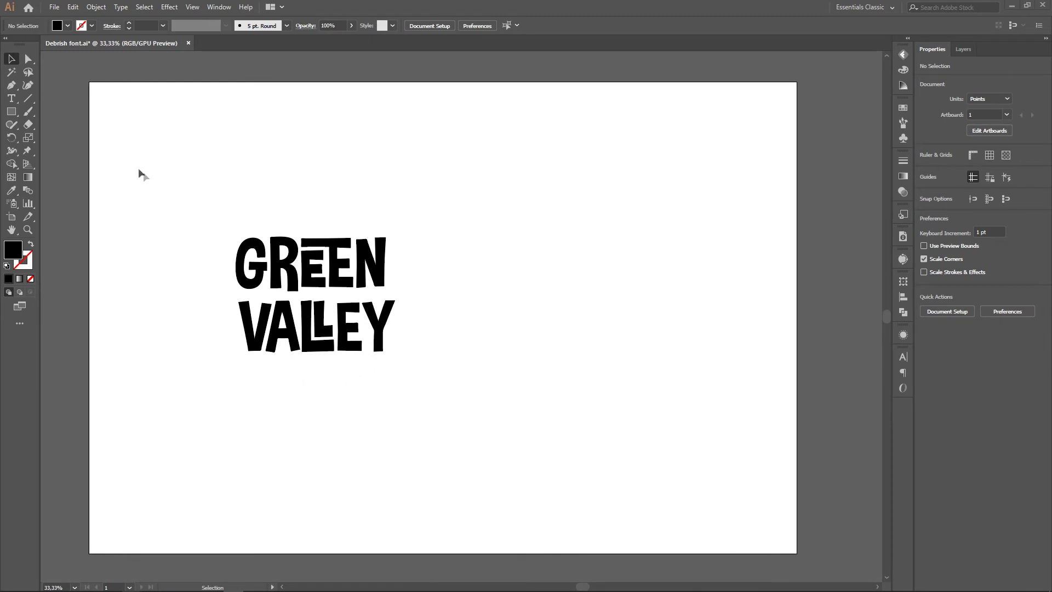
Draw a rectangle right of the lettering and size it to 250 × 250 pt.
left_click(11, 112)
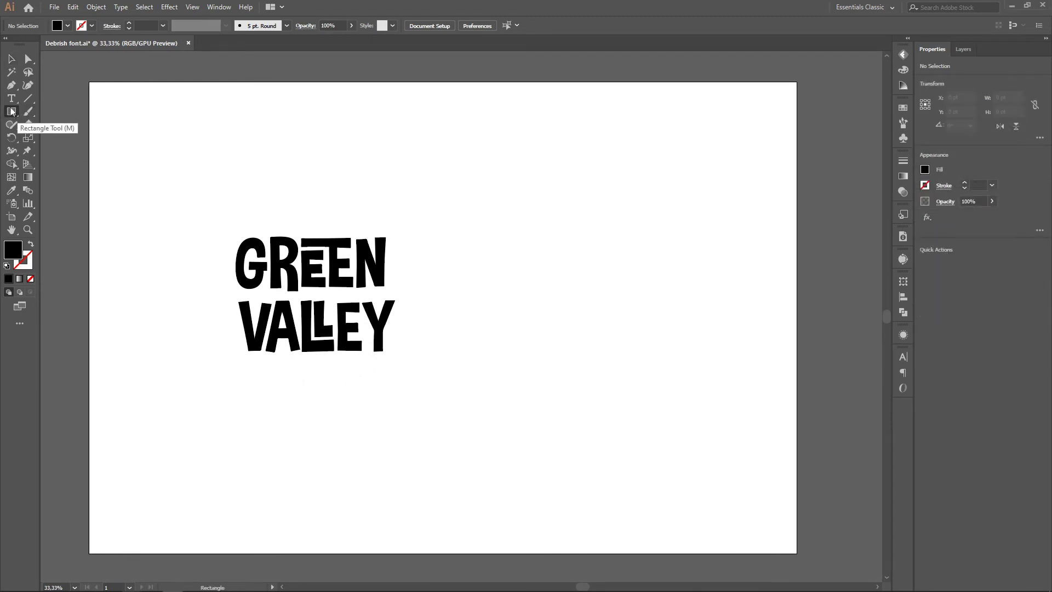
left_click_drag(428, 228, 495, 292)
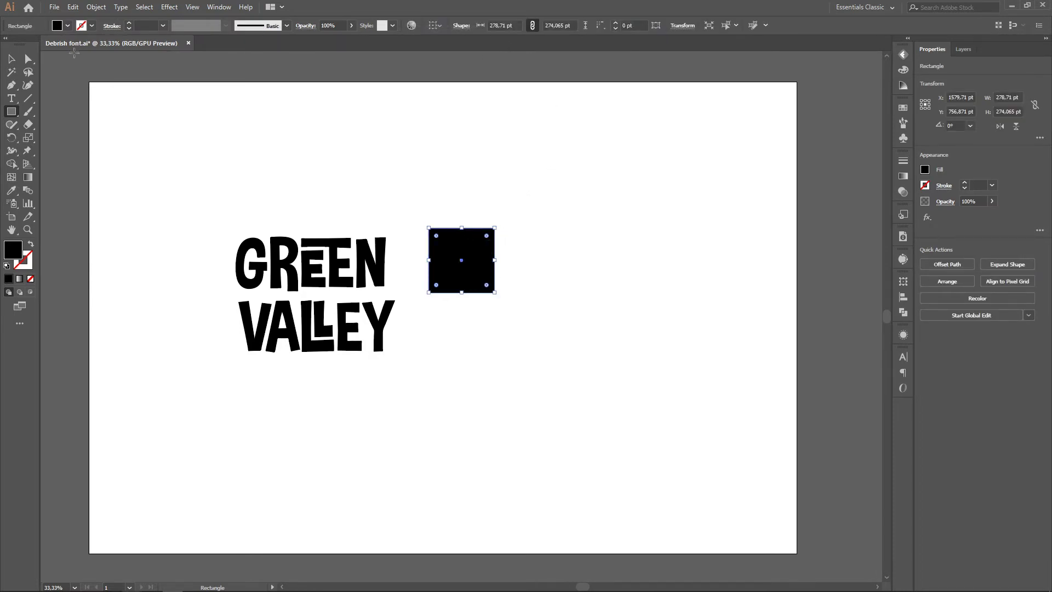
key("v")
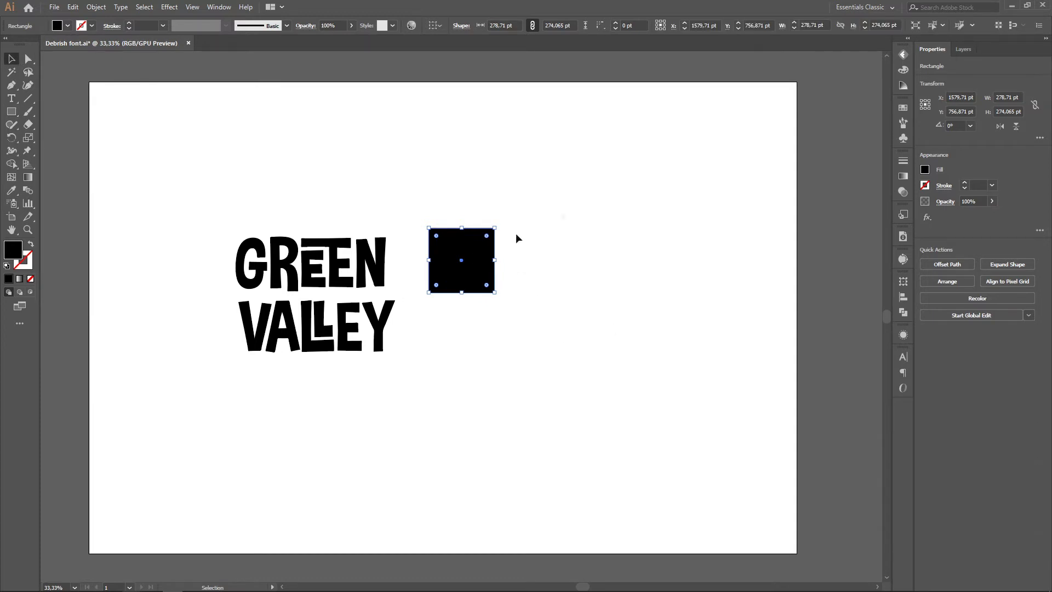
double_click(816, 24)
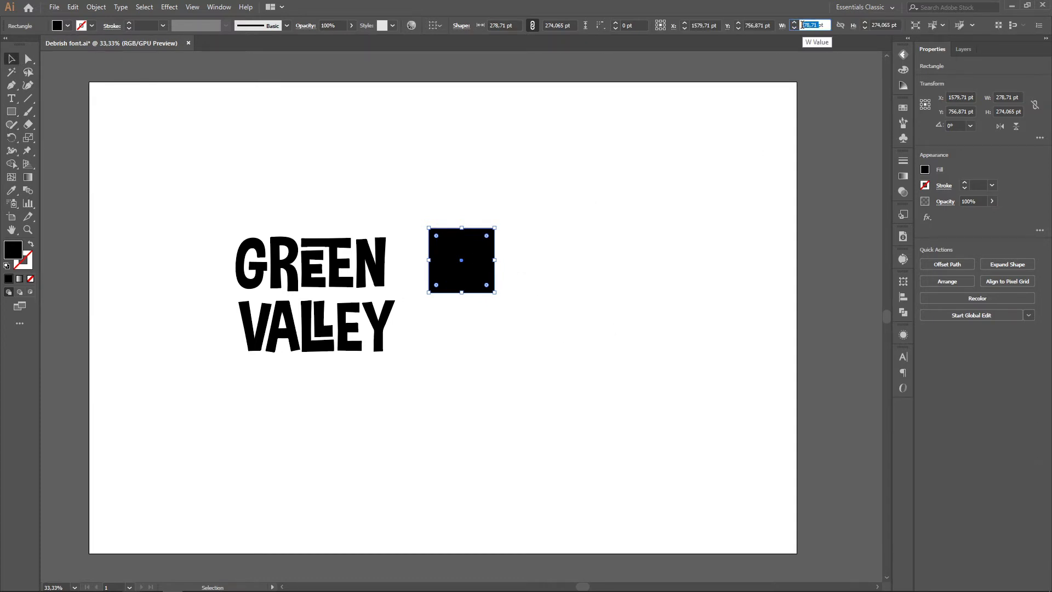
type("25")
type("0")
key("Return")
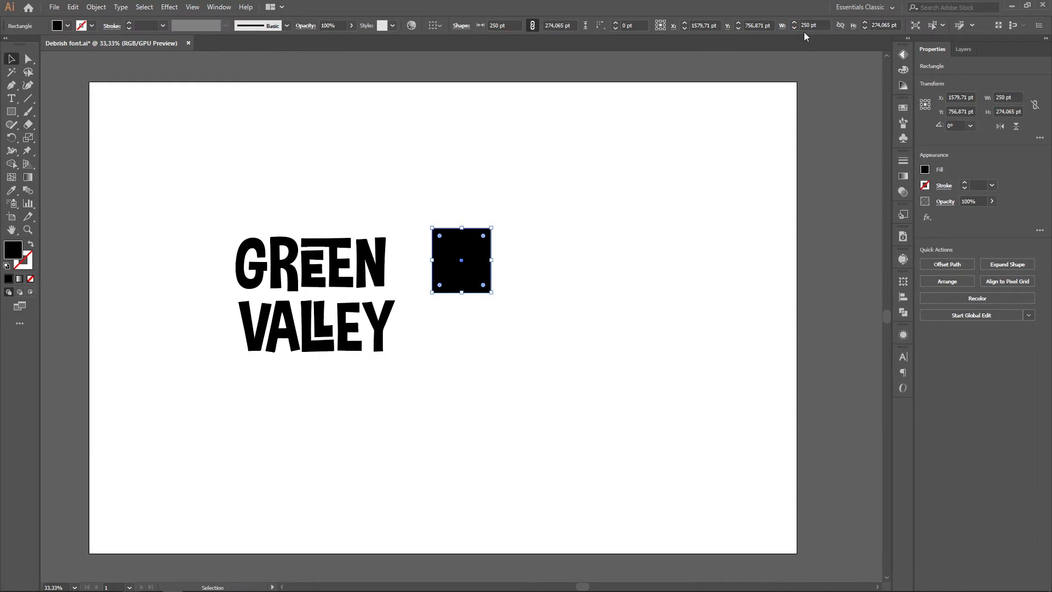
double_click(890, 24)
type("250pt")
key("Return")
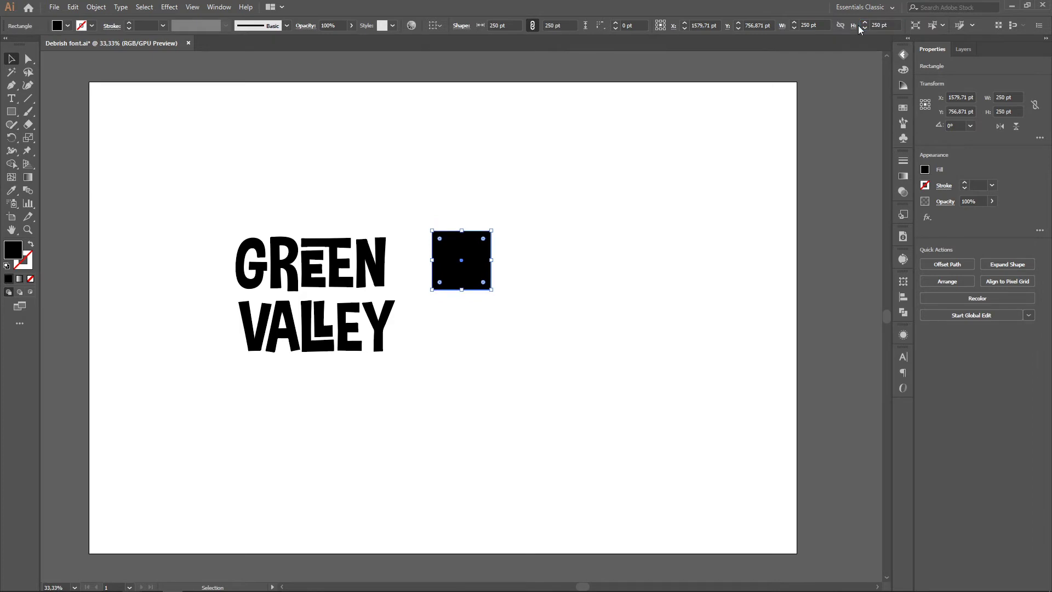
left_click(639, 282)
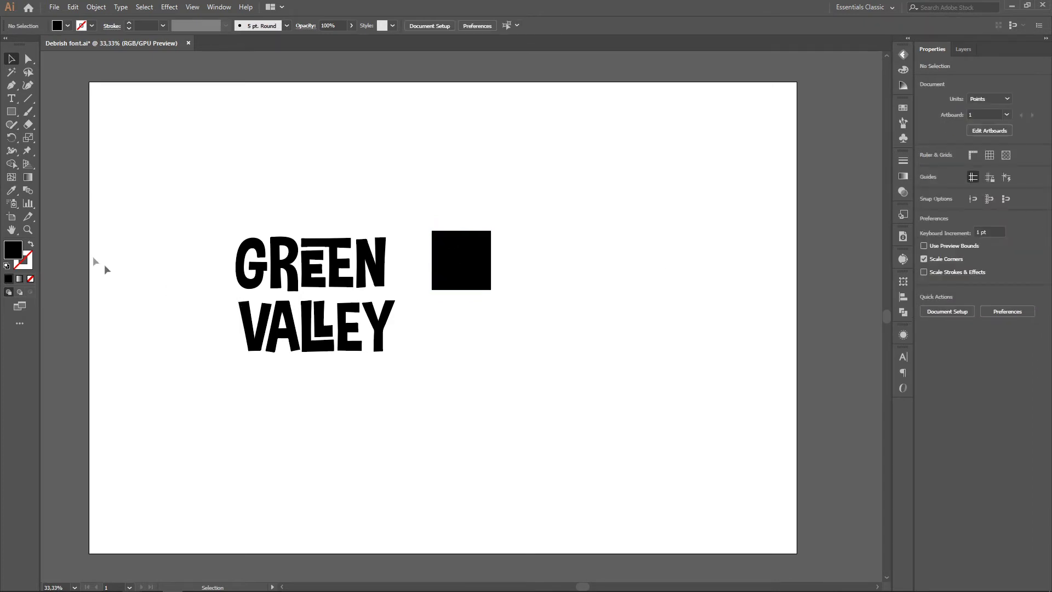
Zoom in around the square and lettering, then select the black square.
left_click(27, 230)
left_click(437, 272)
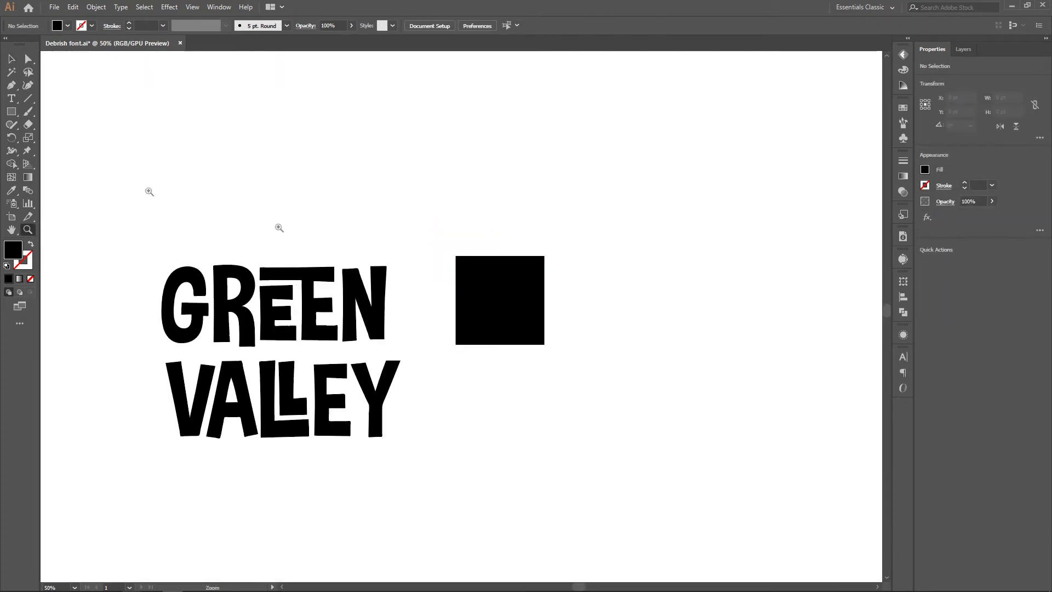
key("v")
left_click(531, 335)
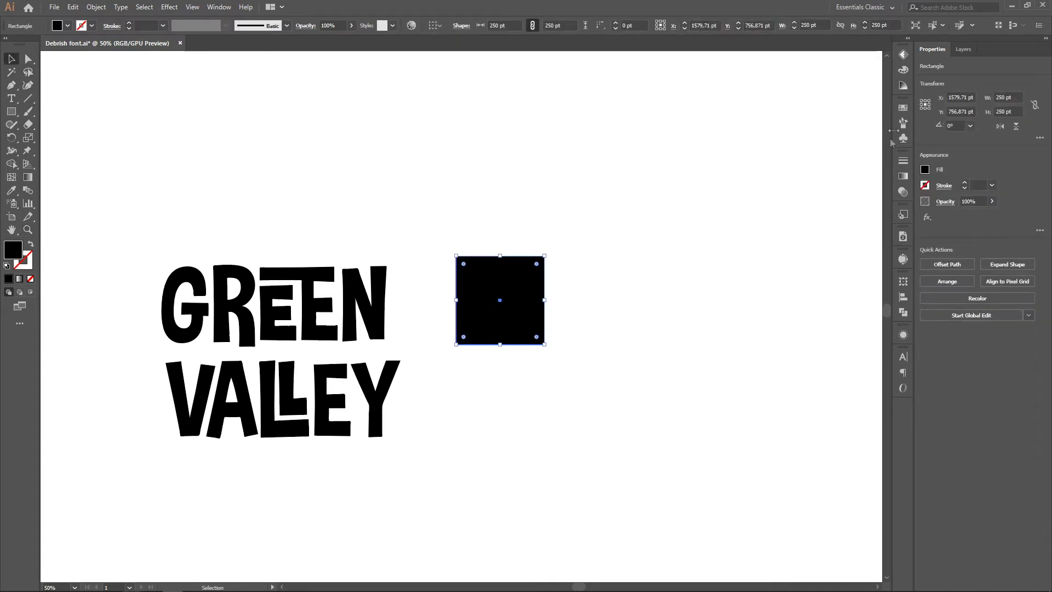
Fill the square with light grey and add that grey to the Swatches panel.
left_click(219, 7)
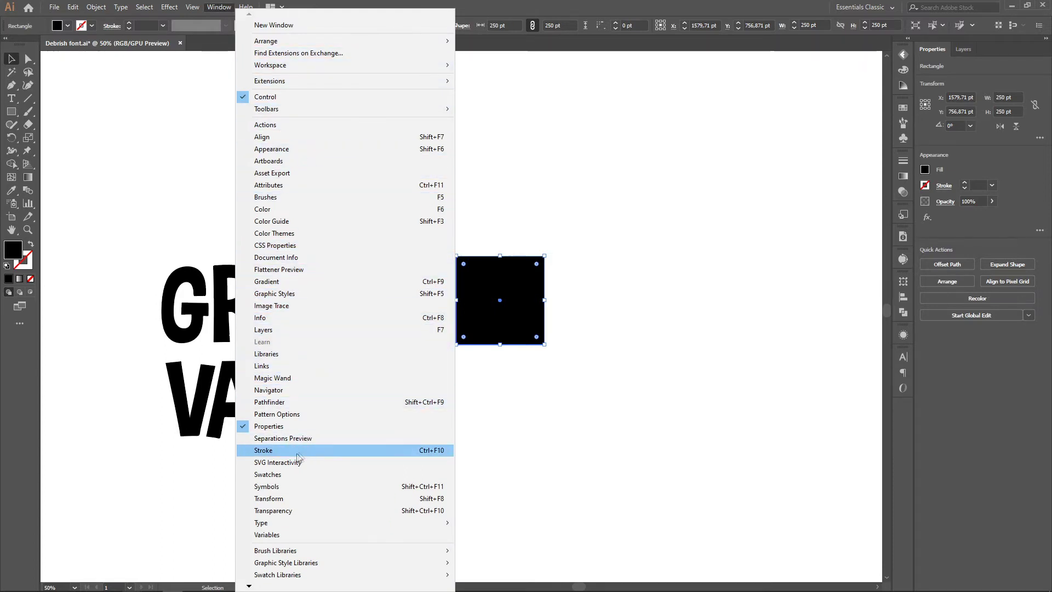
left_click(278, 476)
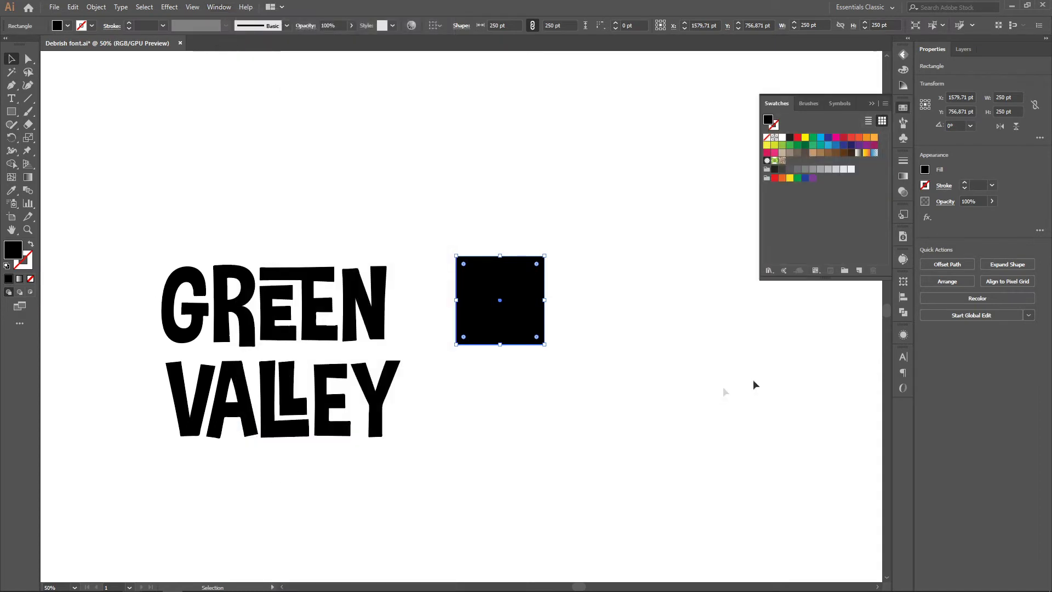
left_click(825, 170)
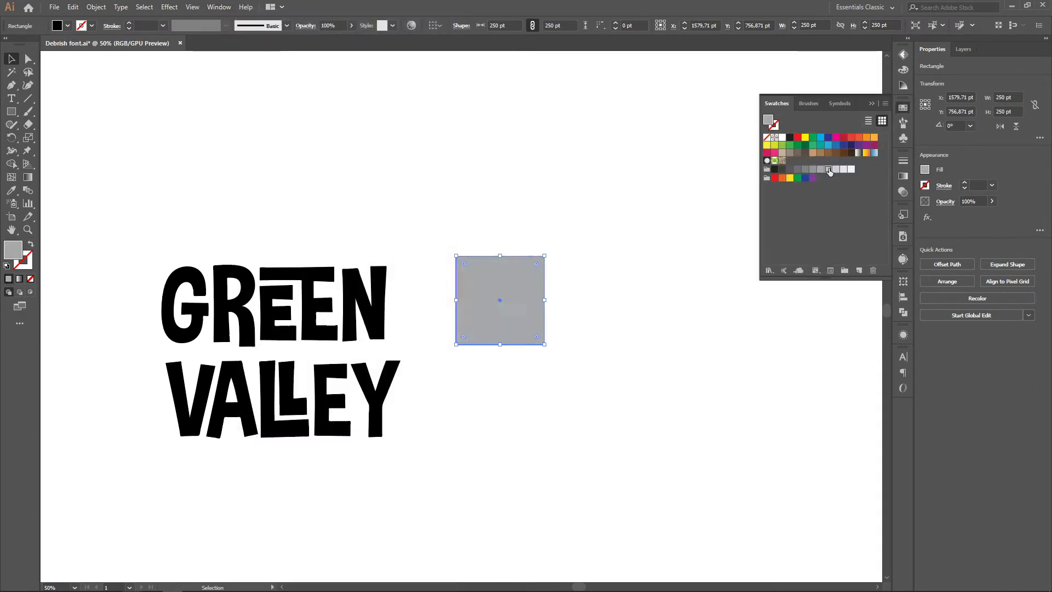
left_click_drag(824, 173, 834, 185)
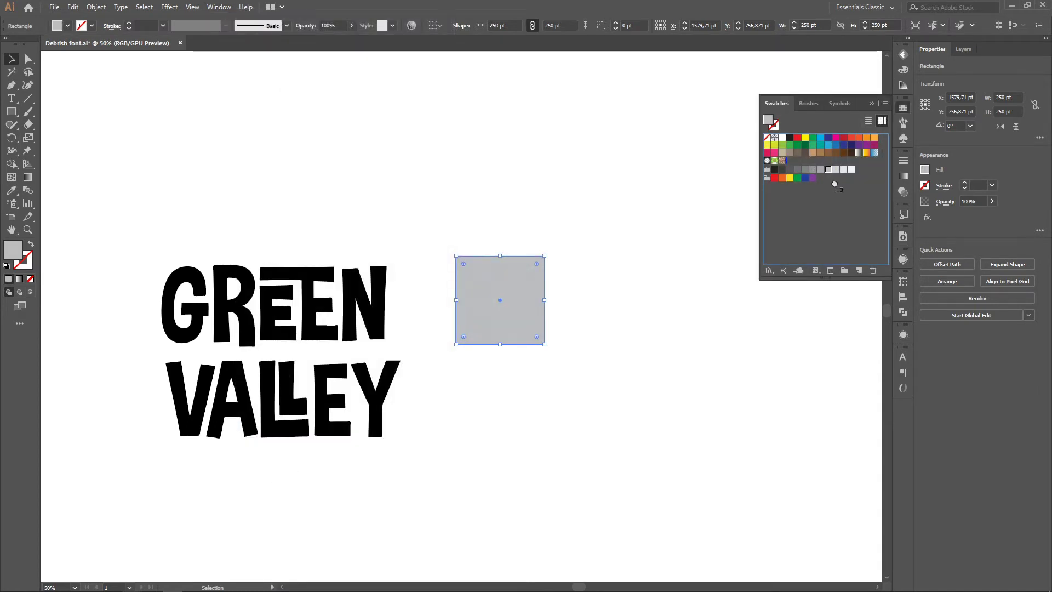
left_click_drag(859, 257, 861, 268)
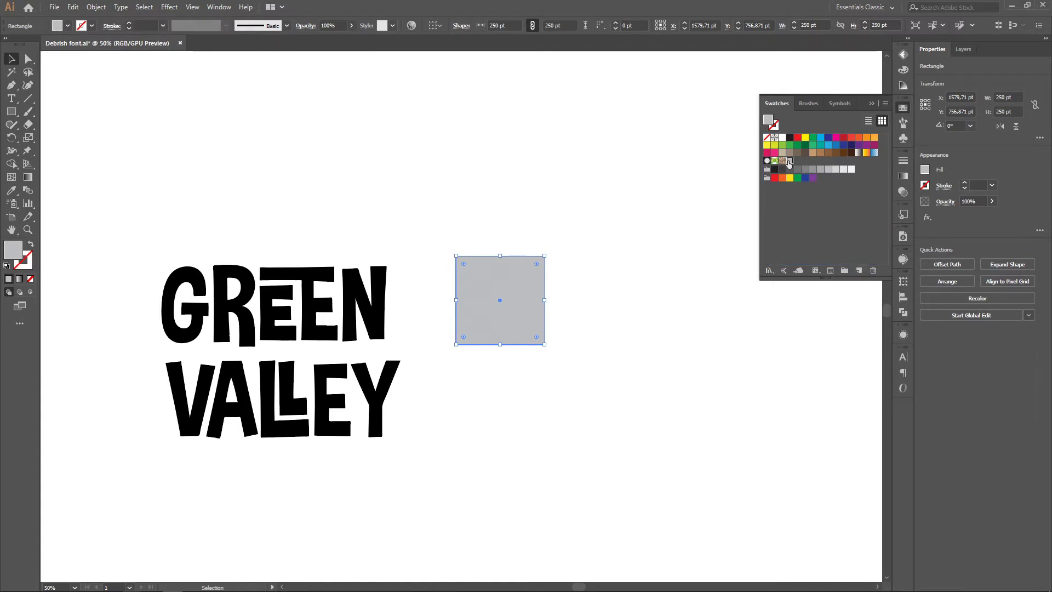
left_click(170, 7)
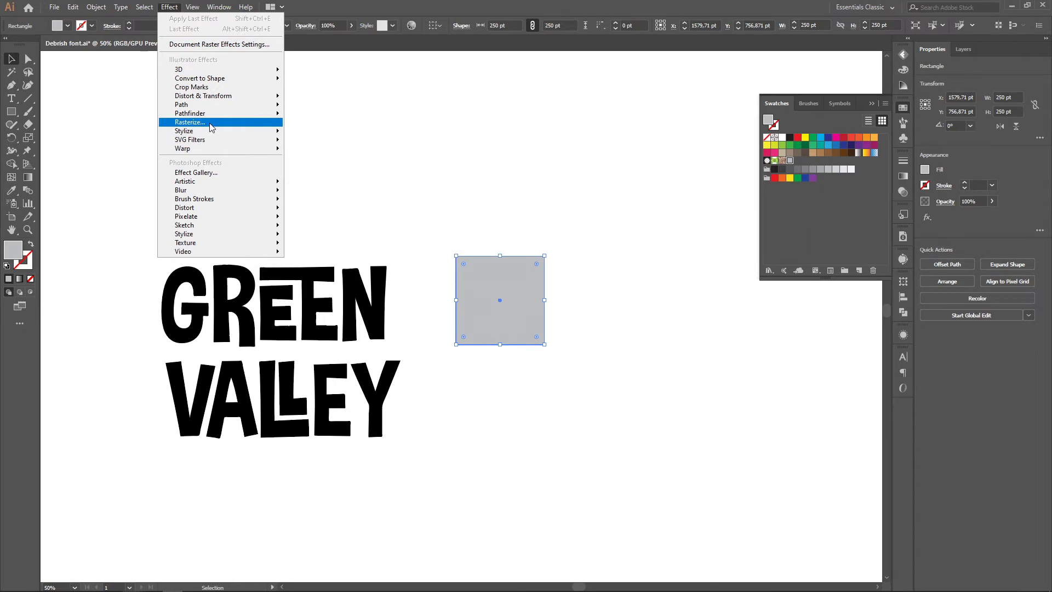
Apply a black Inner Glow to the square: Normal mode, 75% opacity, 5 pt blur, Edge.
mouse_move(184, 130)
left_click(331, 157)
left_click(642, 404)
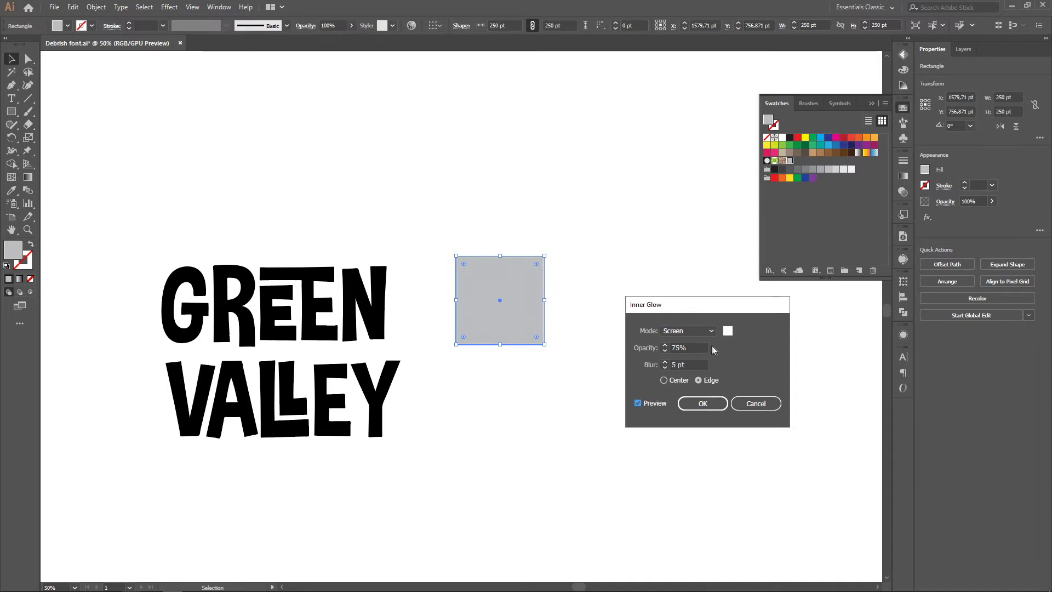
left_click(728, 332)
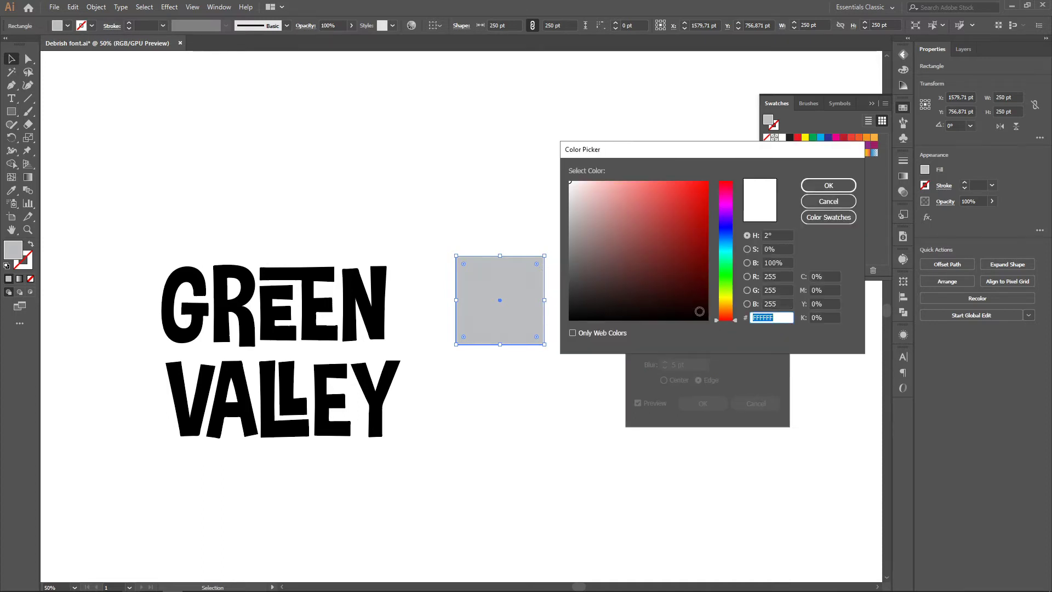
left_click_drag(702, 312, 709, 325)
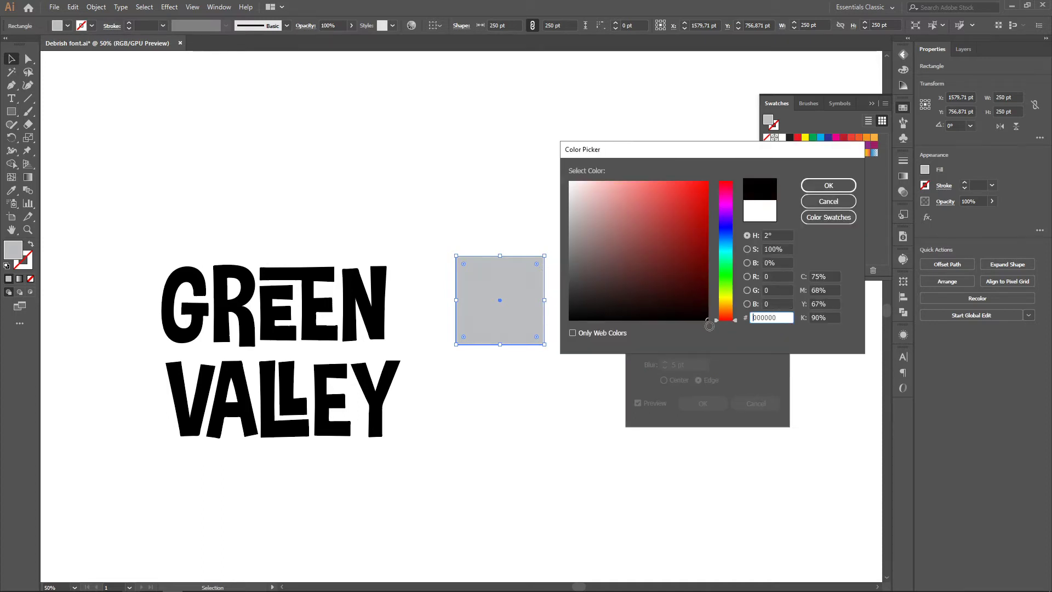
left_click(828, 186)
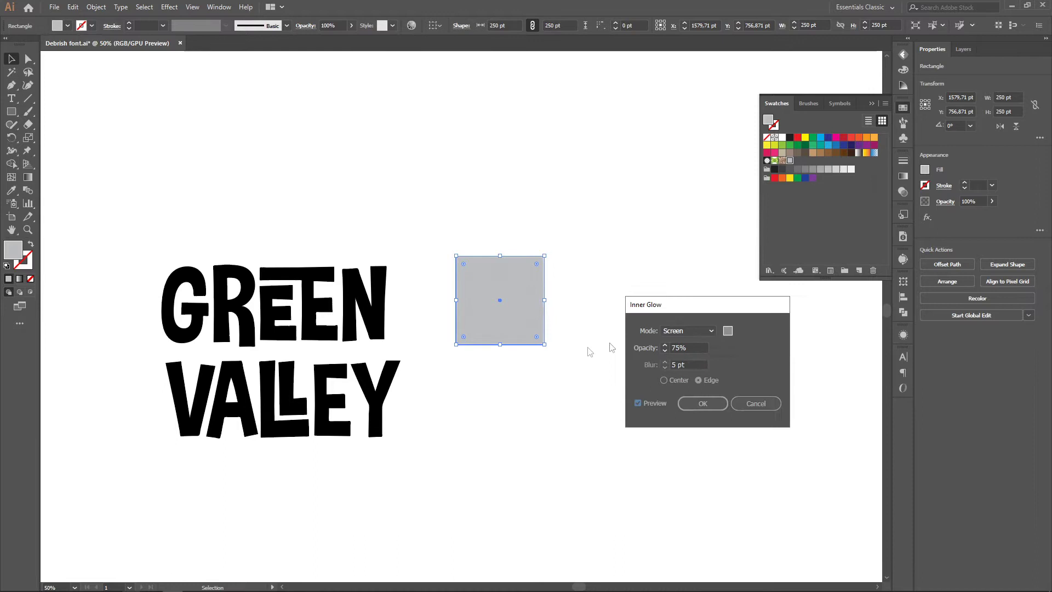
left_click(692, 334)
left_click(690, 346)
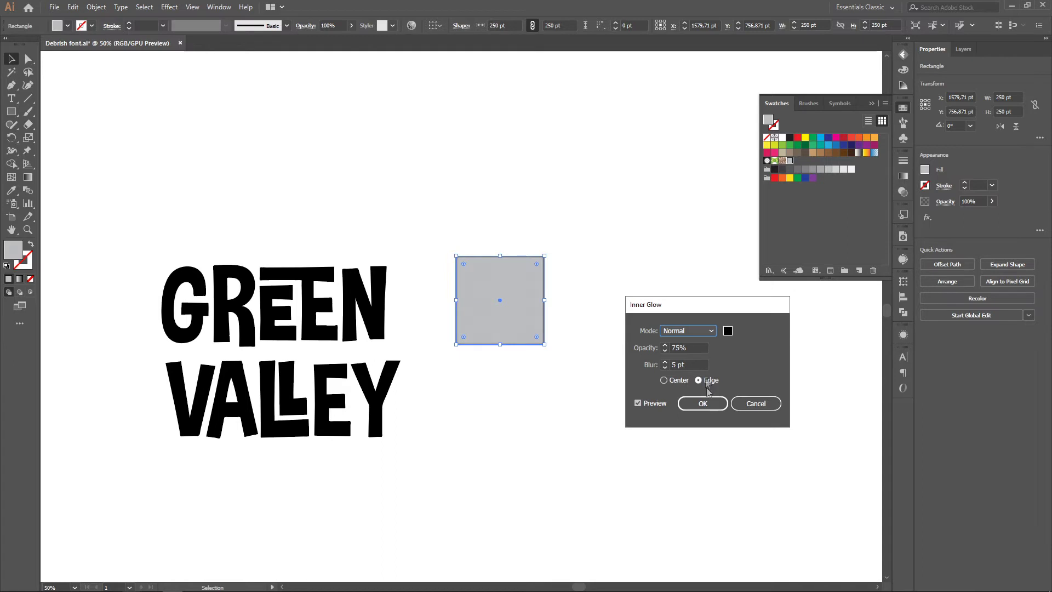
left_click(707, 408)
left_click(590, 314)
left_click(515, 306)
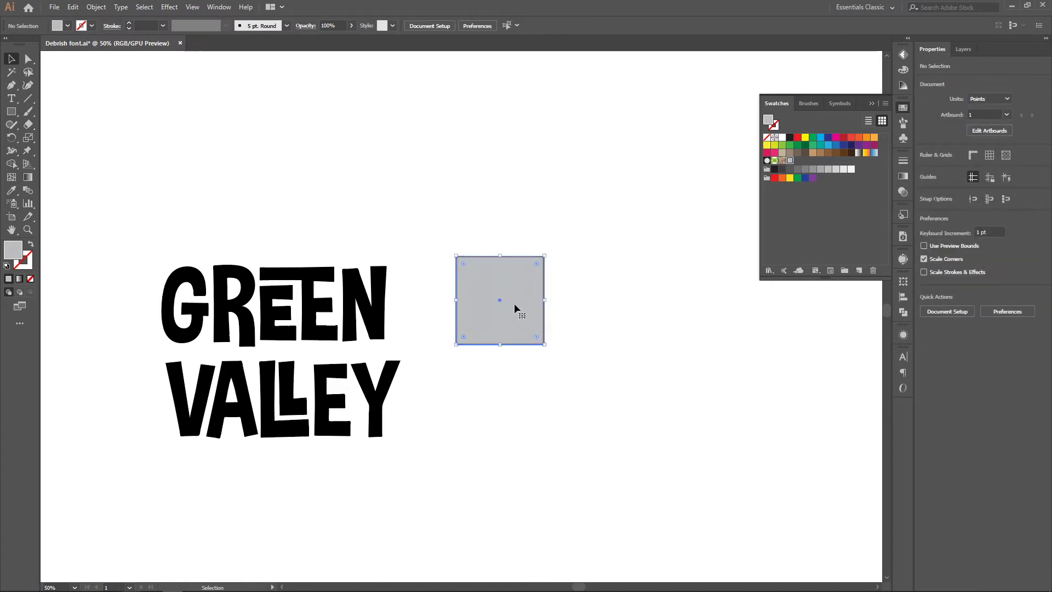
left_click(169, 6)
mouse_move(186, 216)
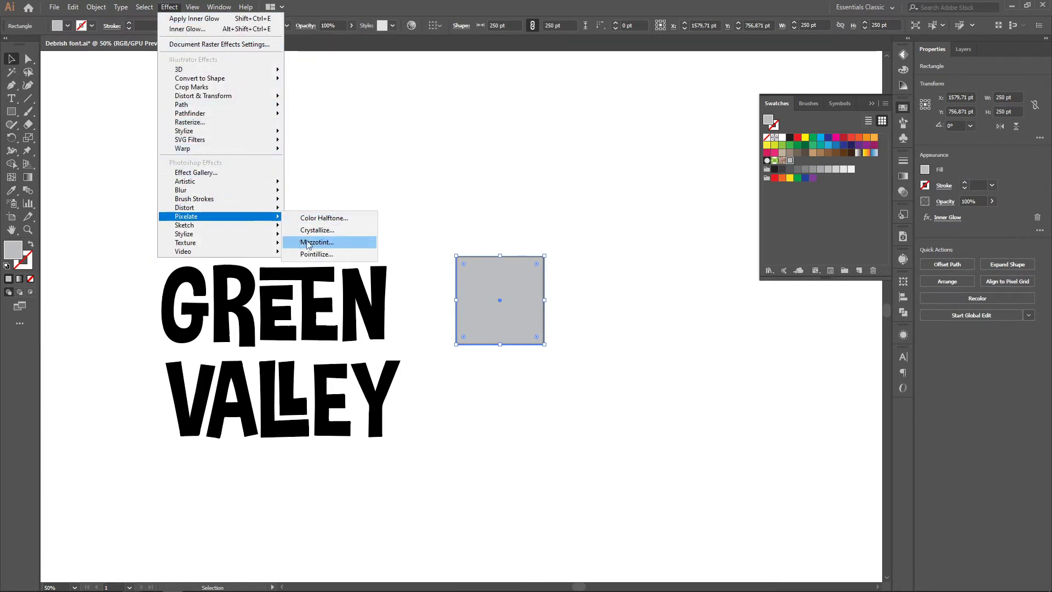
Apply a Pixelate > Mezzotint effect with Fine Dots type to the grey square.
left_click(317, 242)
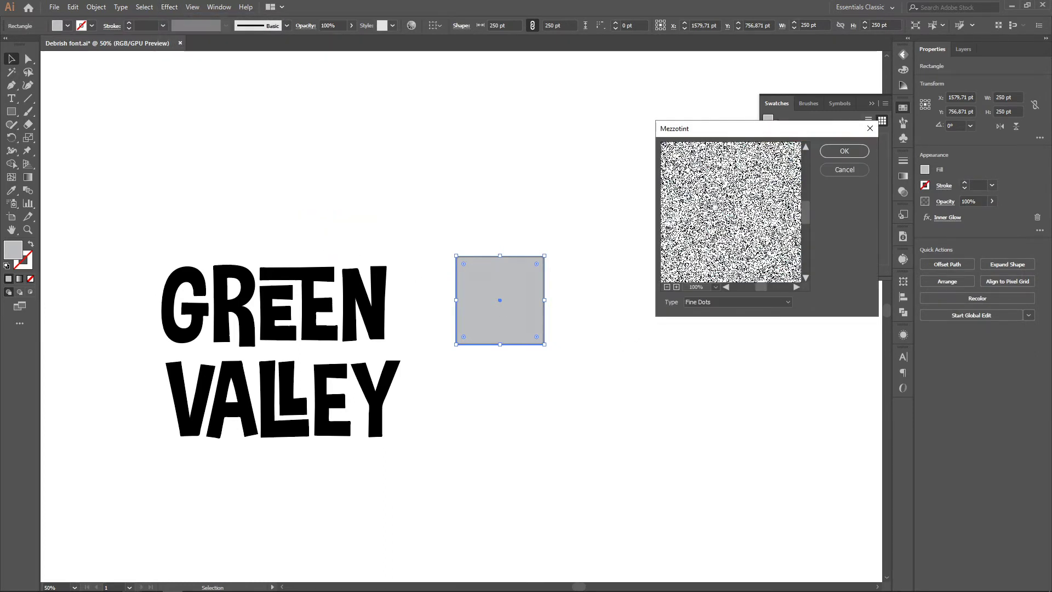
left_click(787, 304)
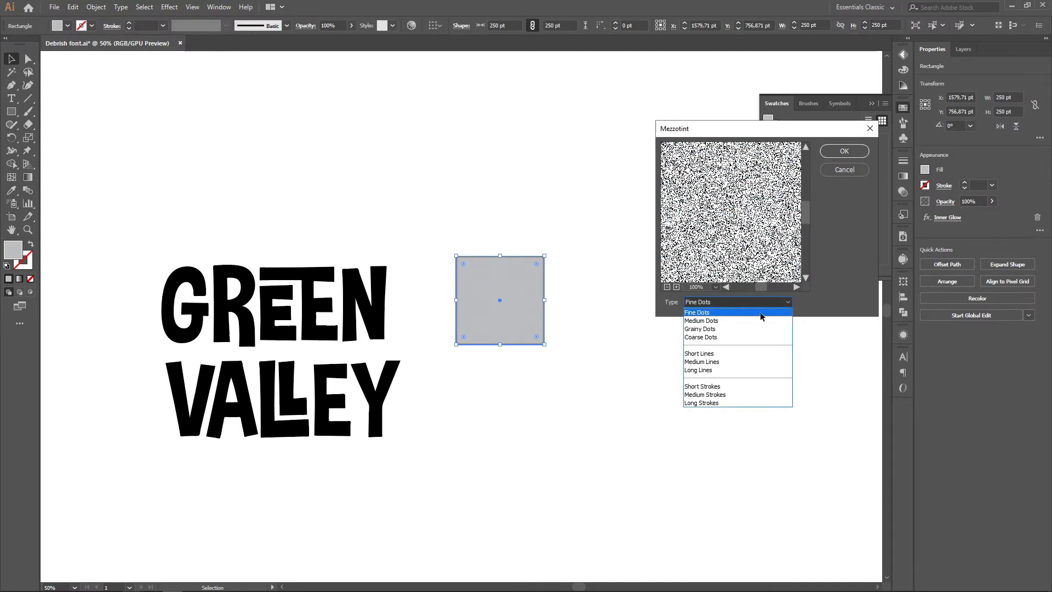
left_click(697, 315)
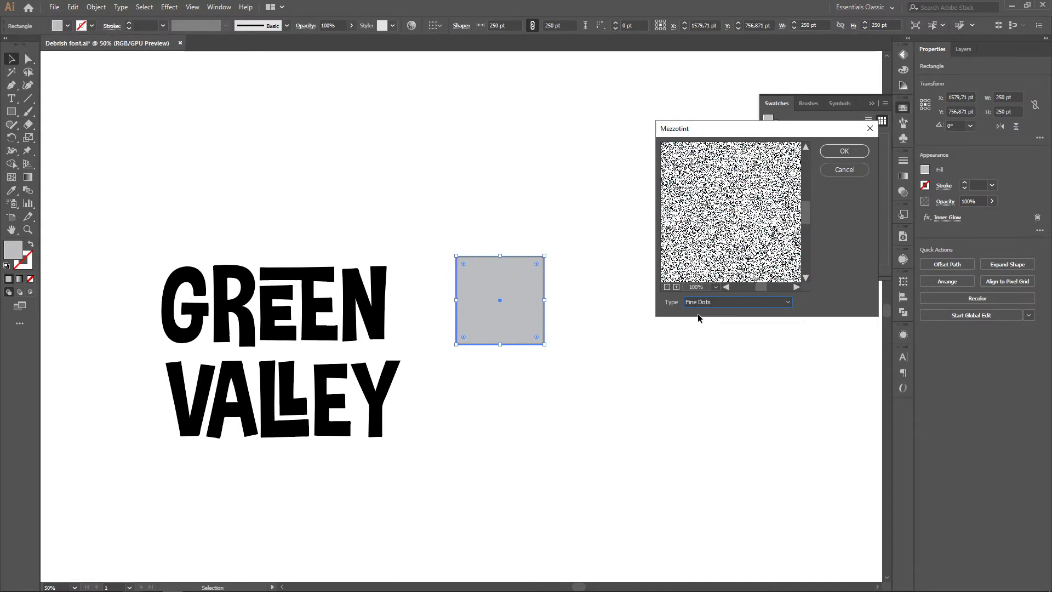
left_click(843, 152)
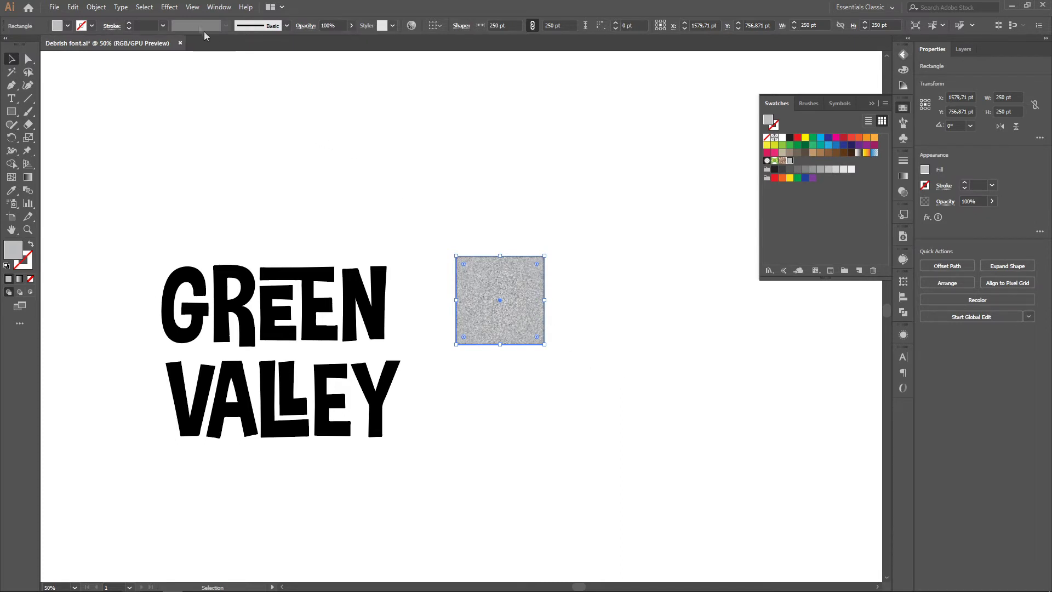
left_click(169, 8)
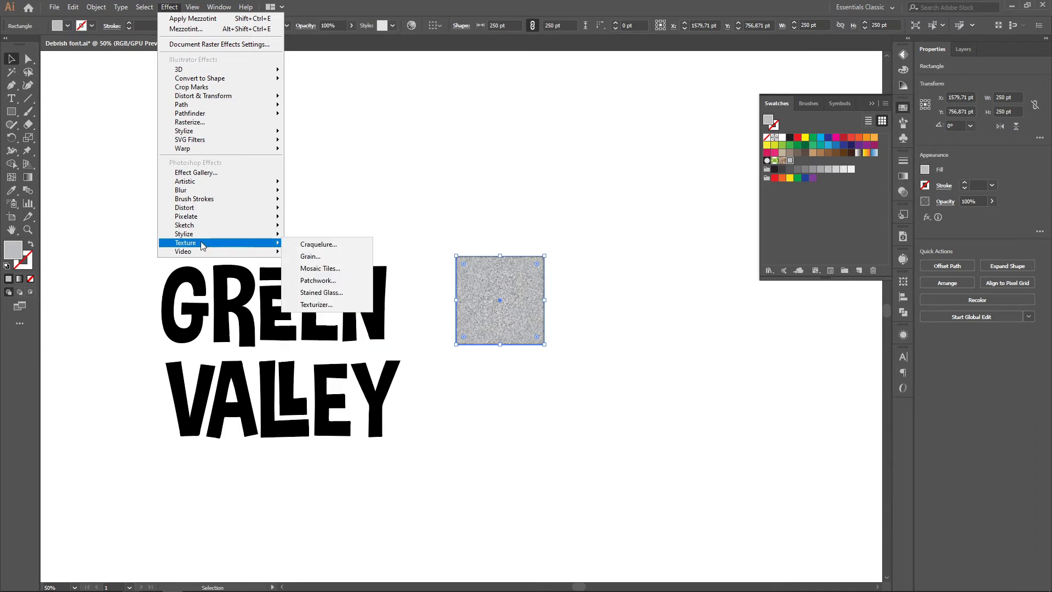
mouse_move(184, 225)
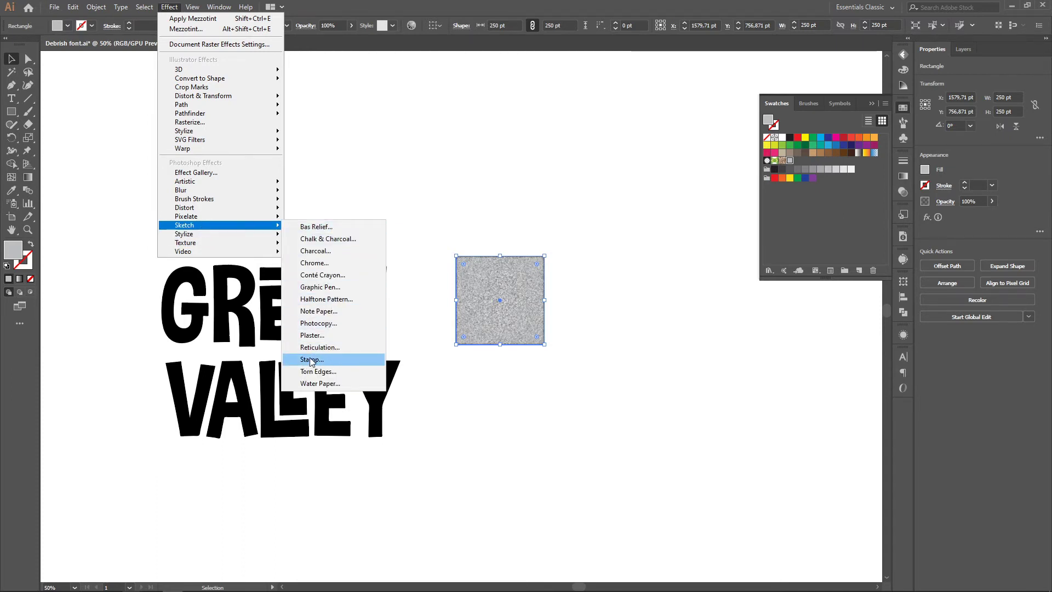
Apply Sketch > Stamp to the square with Light/Dark Balance 29 and Smoothness 12.
left_click(310, 359)
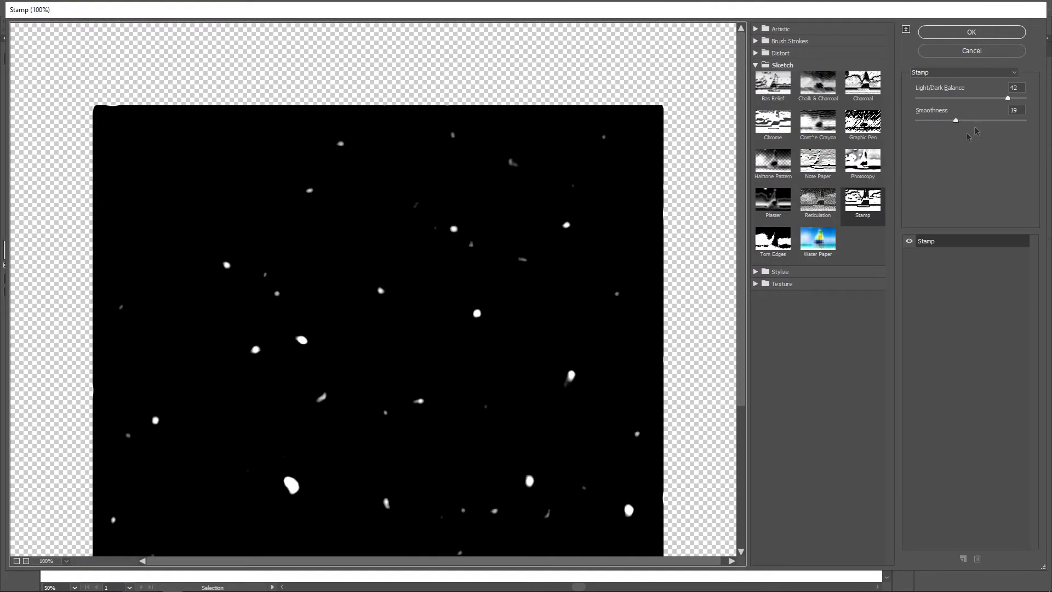
left_click_drag(990, 97, 988, 98)
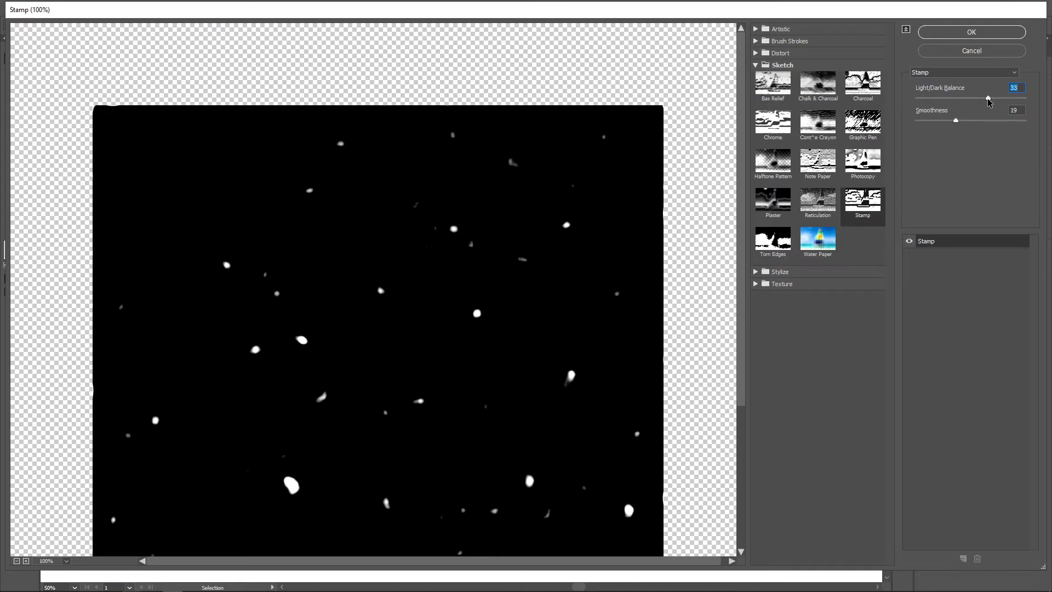
left_click(978, 99)
left_click(946, 121)
left_click_drag(945, 120, 939, 120)
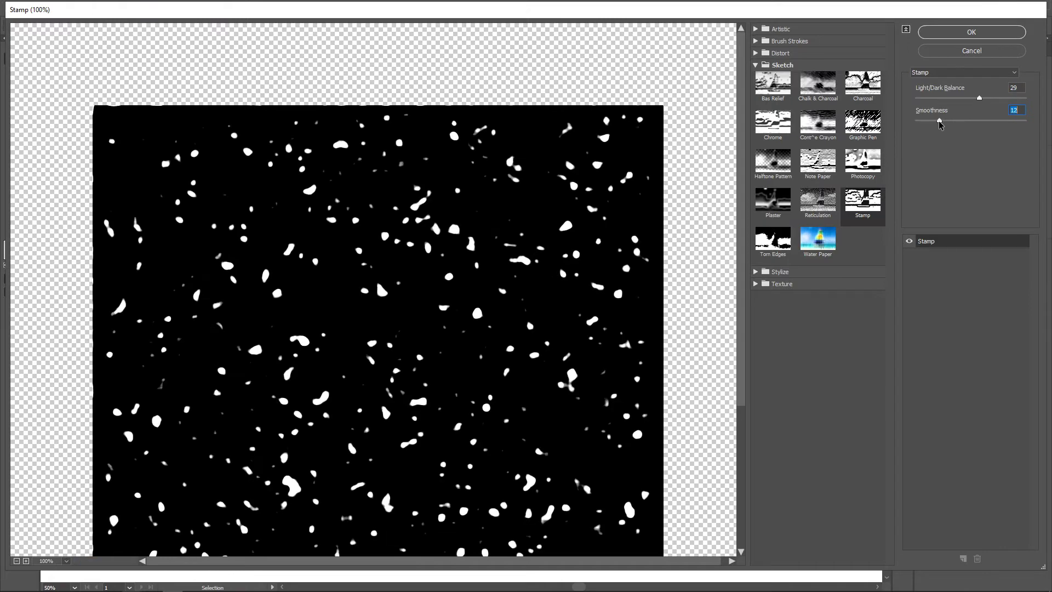
left_click(970, 32)
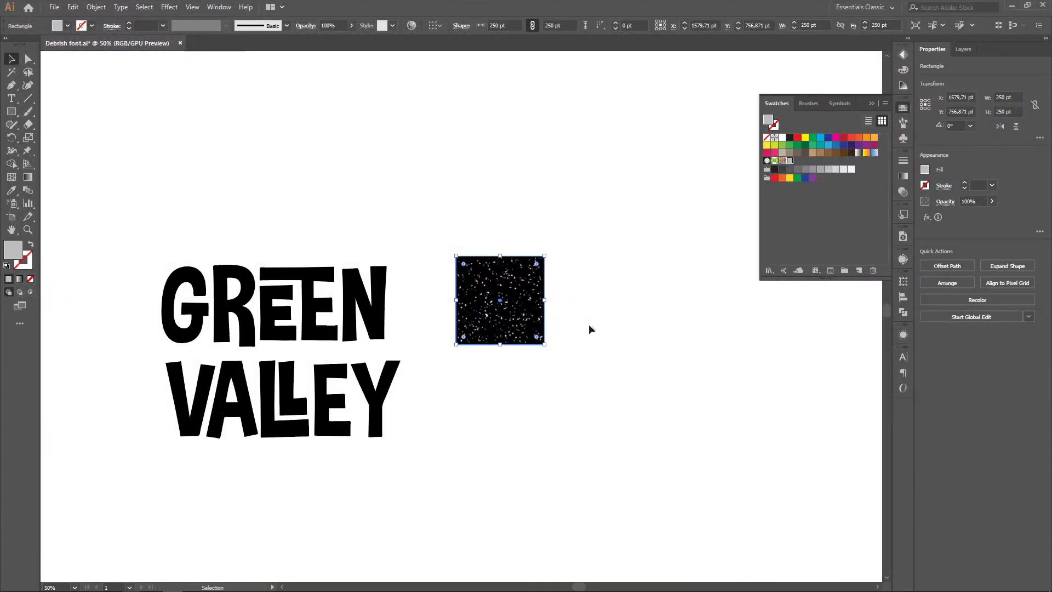
Close the Swatches panel and show the Graphic Styles panel.
left_click(602, 350)
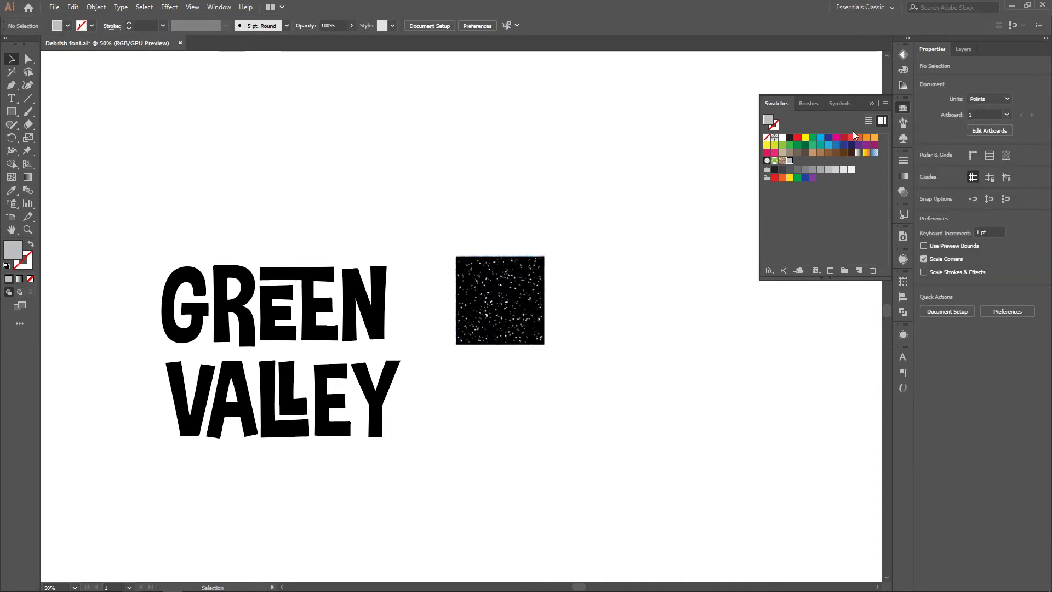
left_click(899, 107)
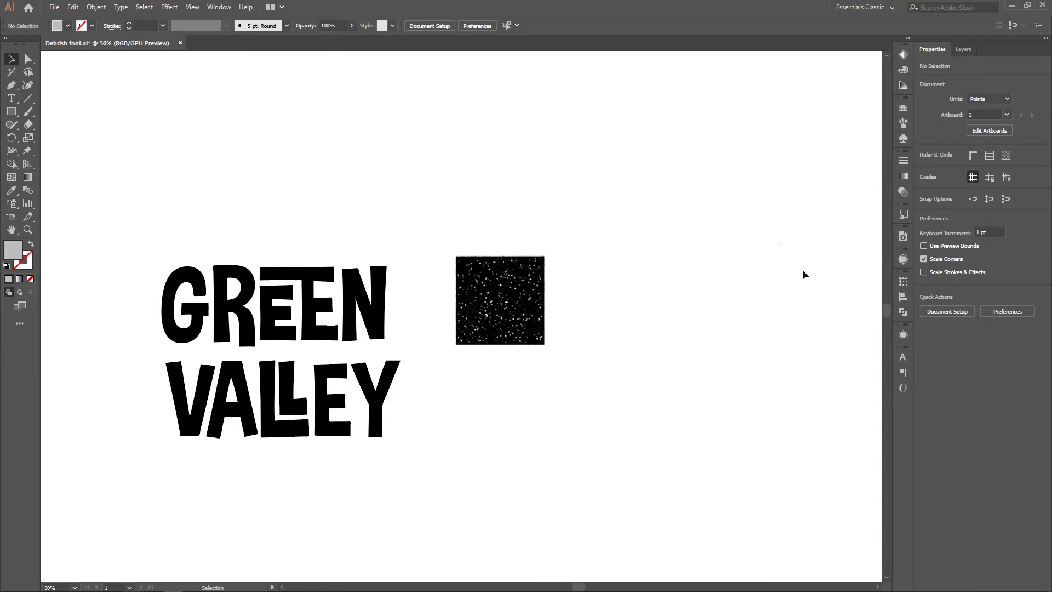
left_click(219, 7)
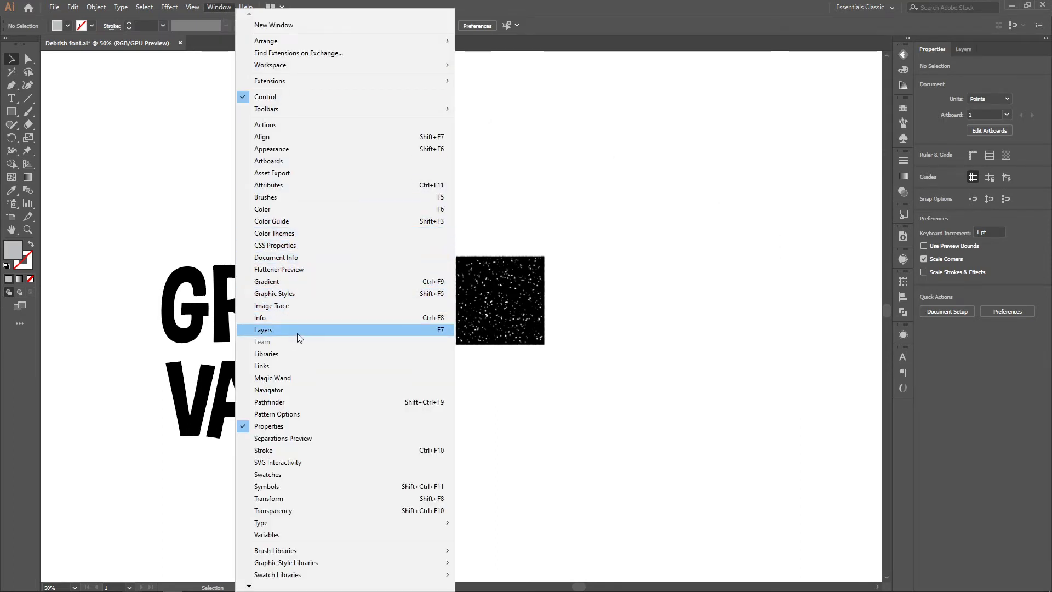
left_click(281, 297)
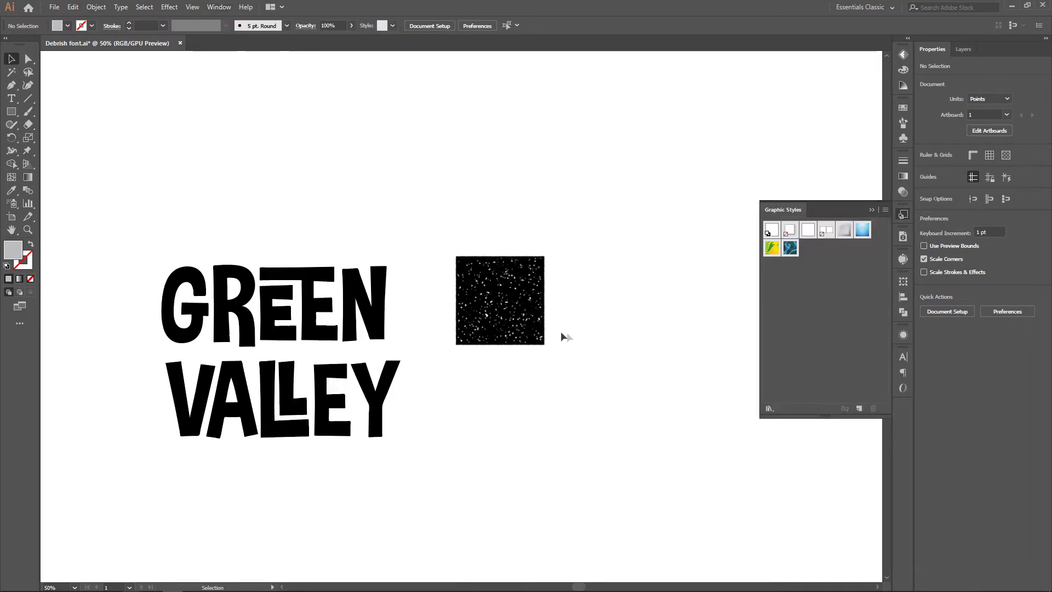
Drag the textured square into Graphic Styles to save its look as a new style.
left_click(508, 318)
left_click_drag(501, 315, 783, 317)
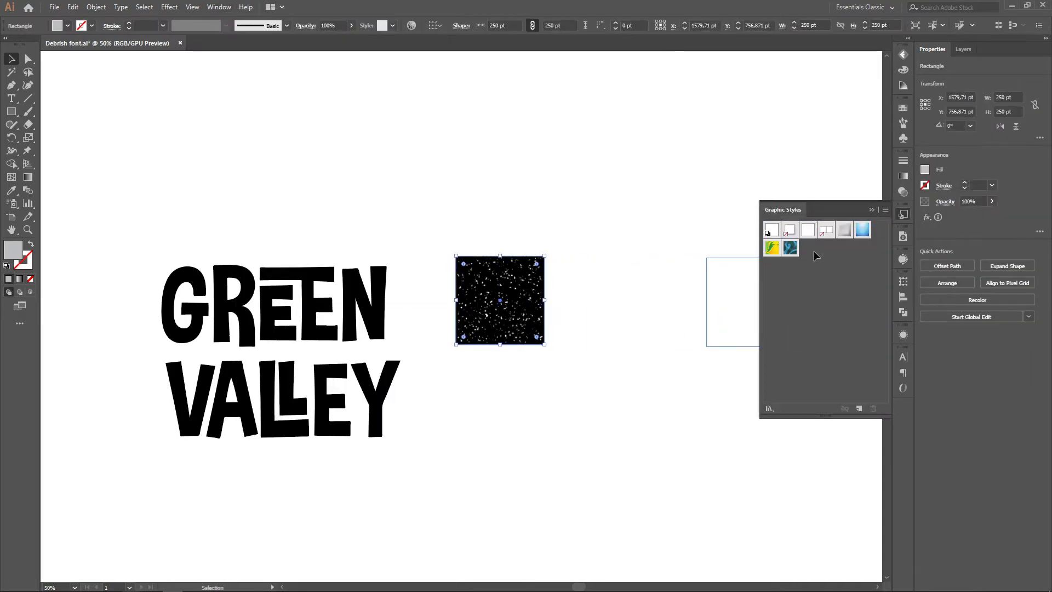
left_click(546, 412)
left_click(300, 318)
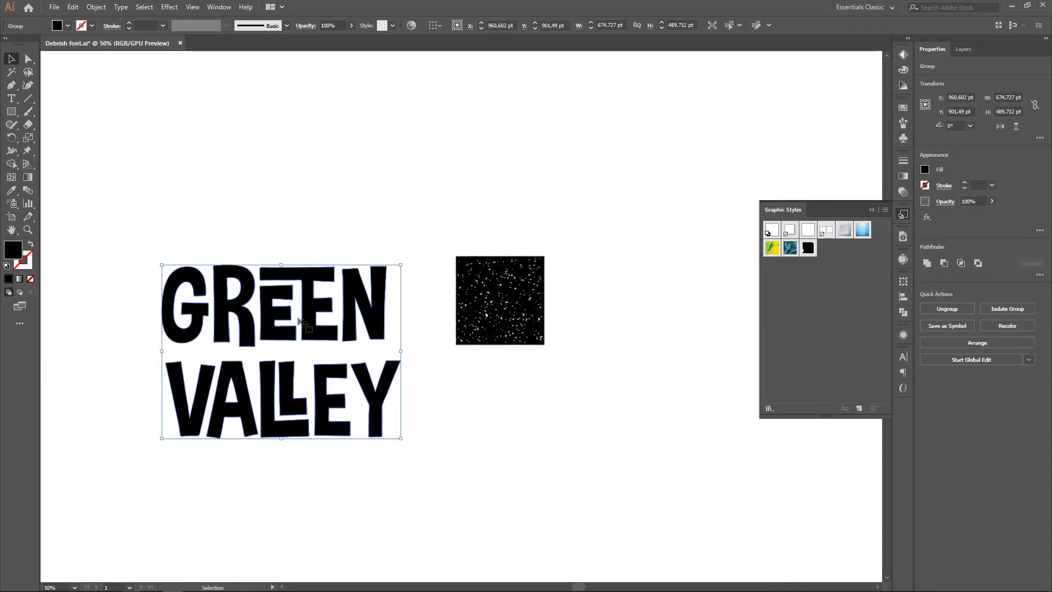
Ungroup the GREEN VALLEY lettering into separate letters.
right_click(366, 316)
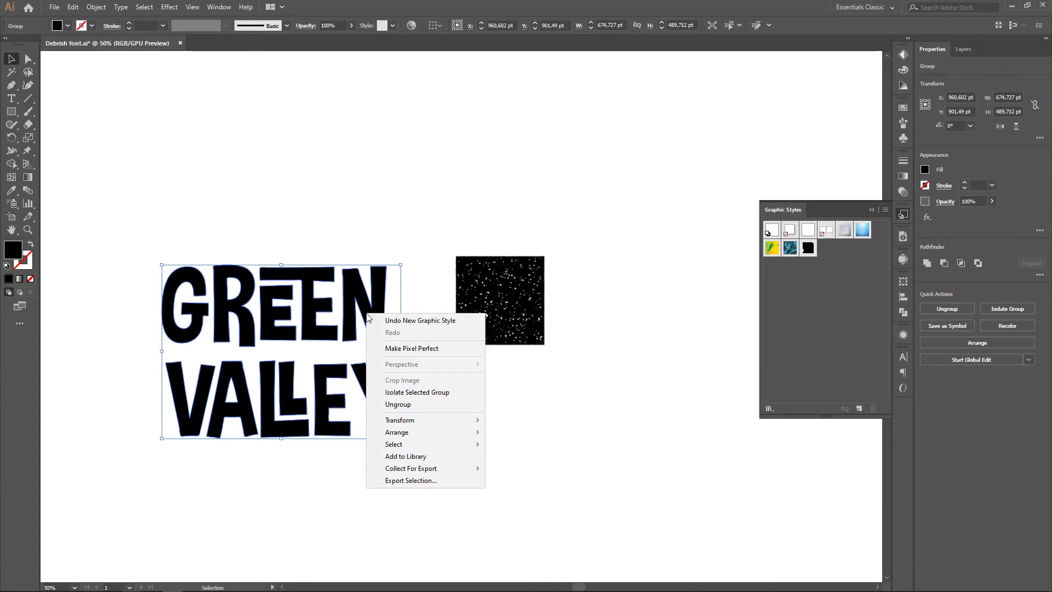
left_click(387, 406)
left_click(471, 410)
left_click(359, 321)
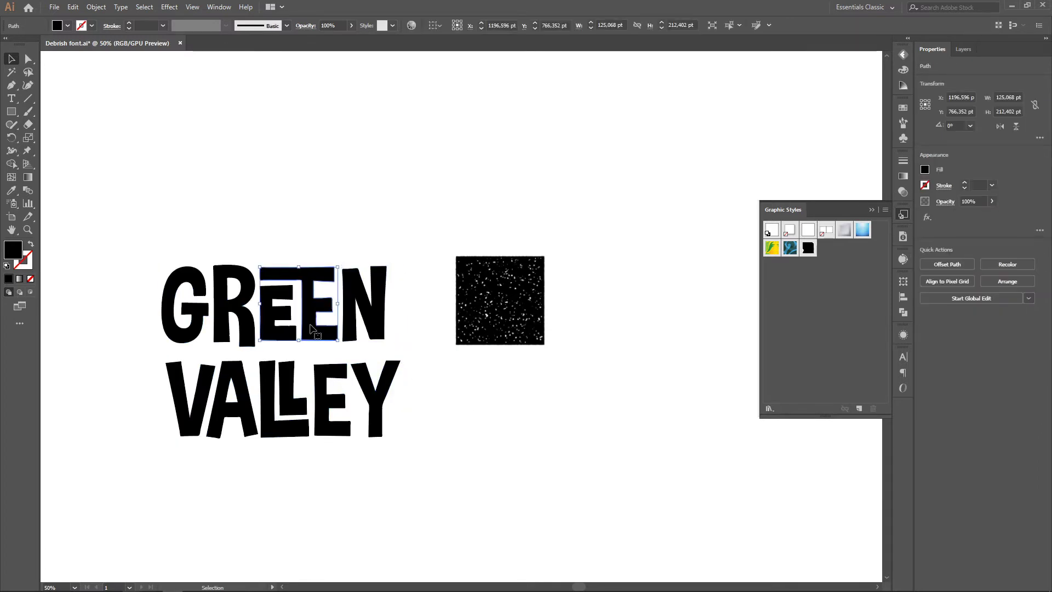
left_click(298, 315)
Apply the speckled stamp graphic style to the N and both E letters.
left_click(367, 323)
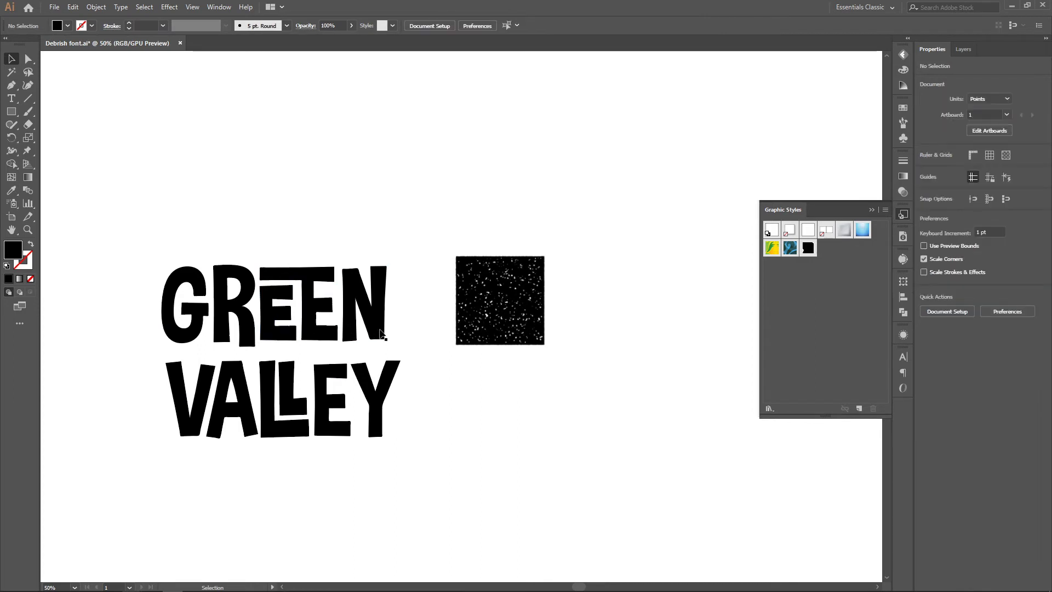
left_click(807, 249)
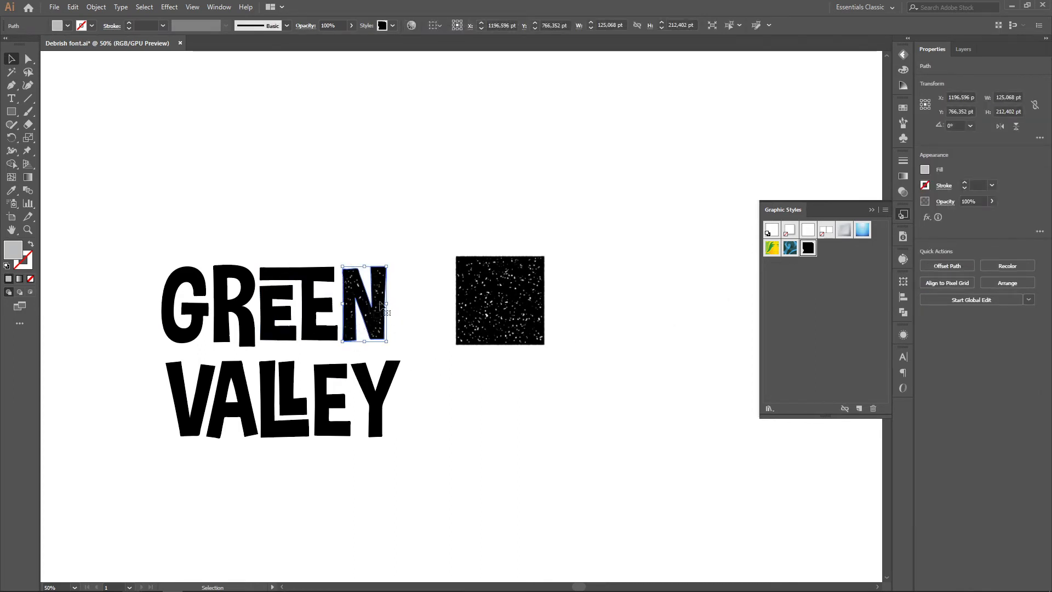
left_click(409, 329)
left_click(307, 312)
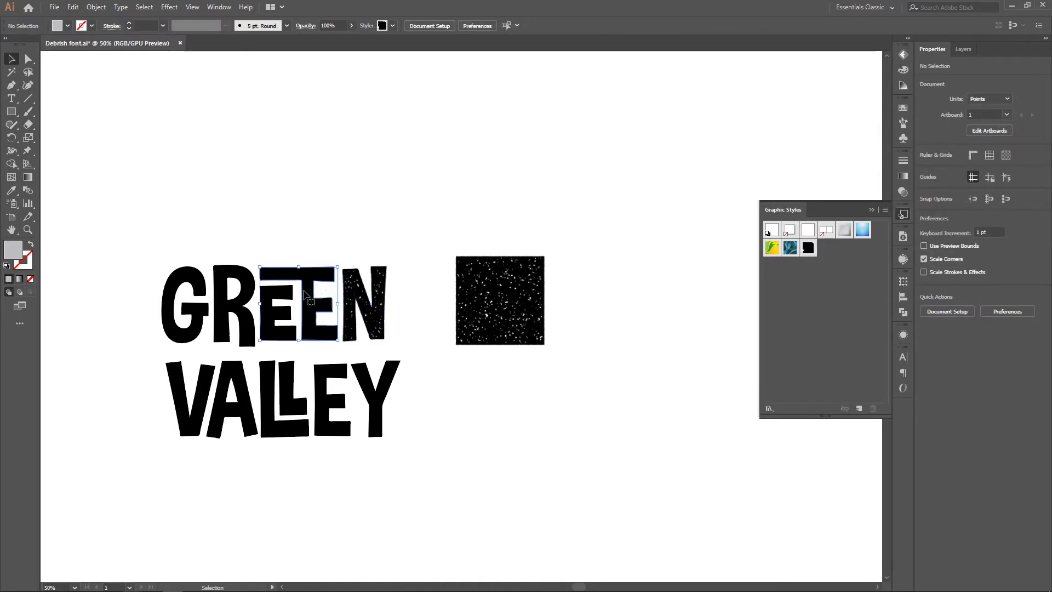
left_click(807, 249)
left_click(285, 295)
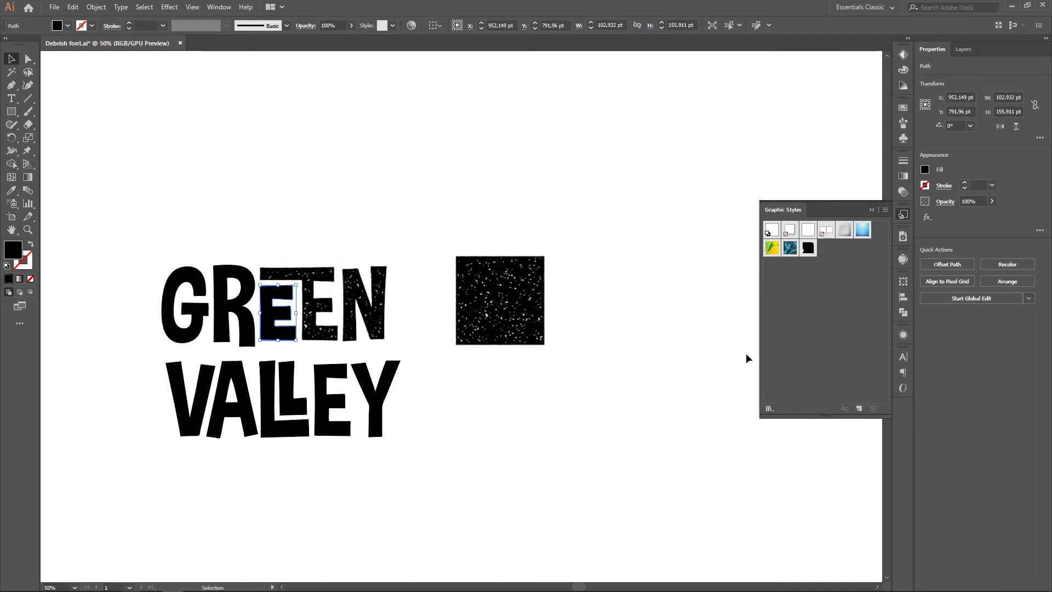
left_click(808, 248)
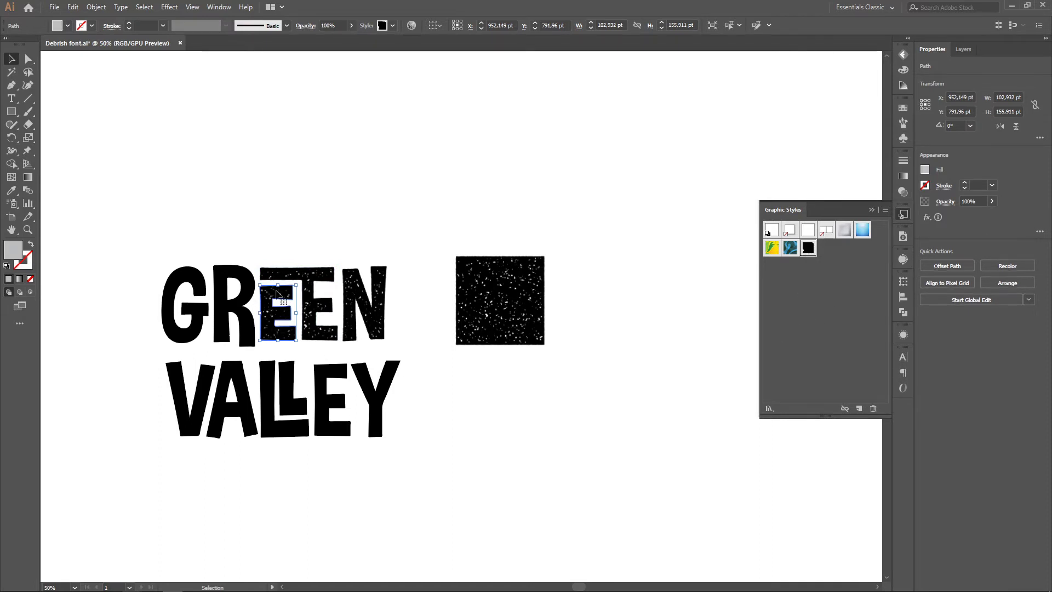
Apply the speckled style to the G and R, then to all of VALLEY.
left_click_drag(173, 243, 257, 346)
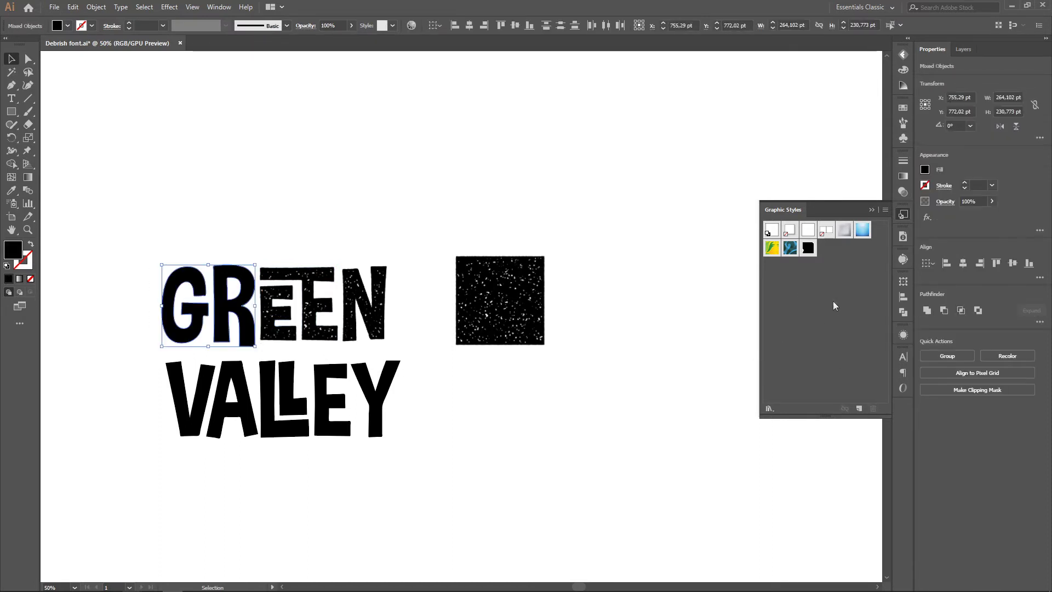
left_click(809, 250)
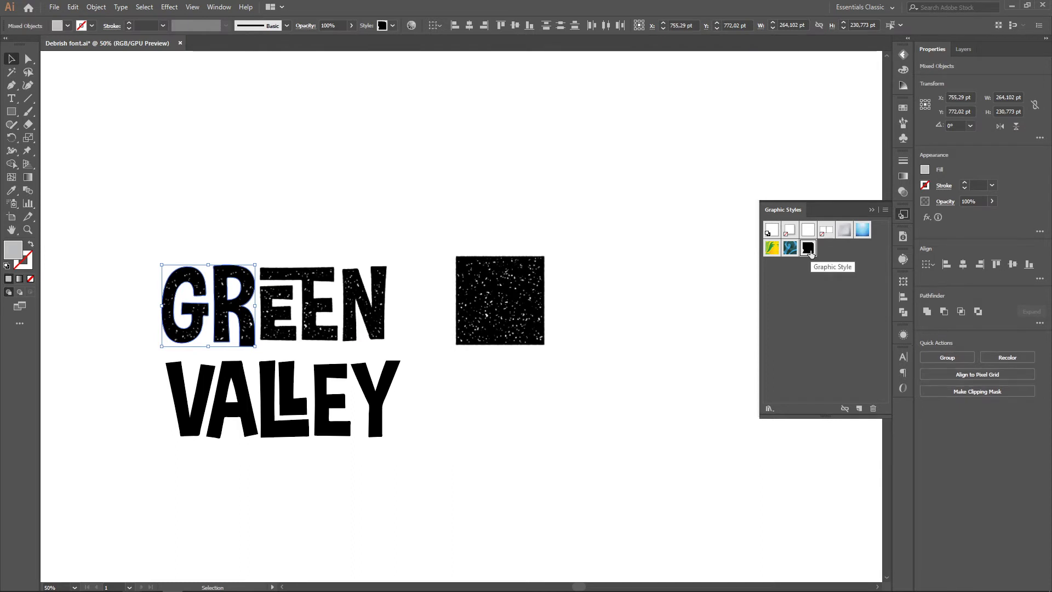
mouse_move(153, 353)
left_mouse_down()
mouse_move(209, 404)
mouse_move(441, 464)
left_mouse_up()
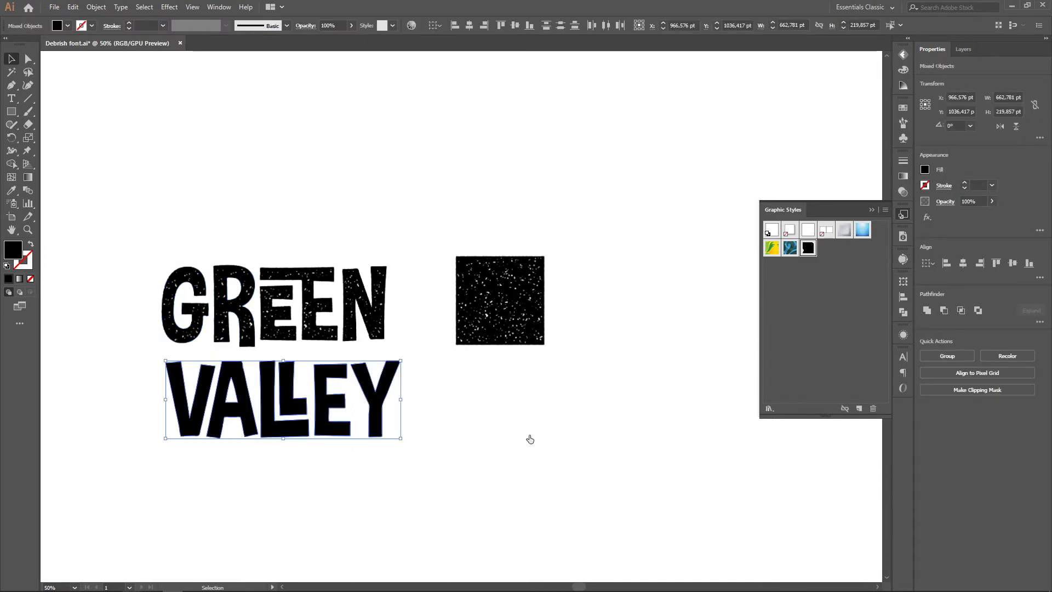
left_click_drag(529, 439, 530, 438)
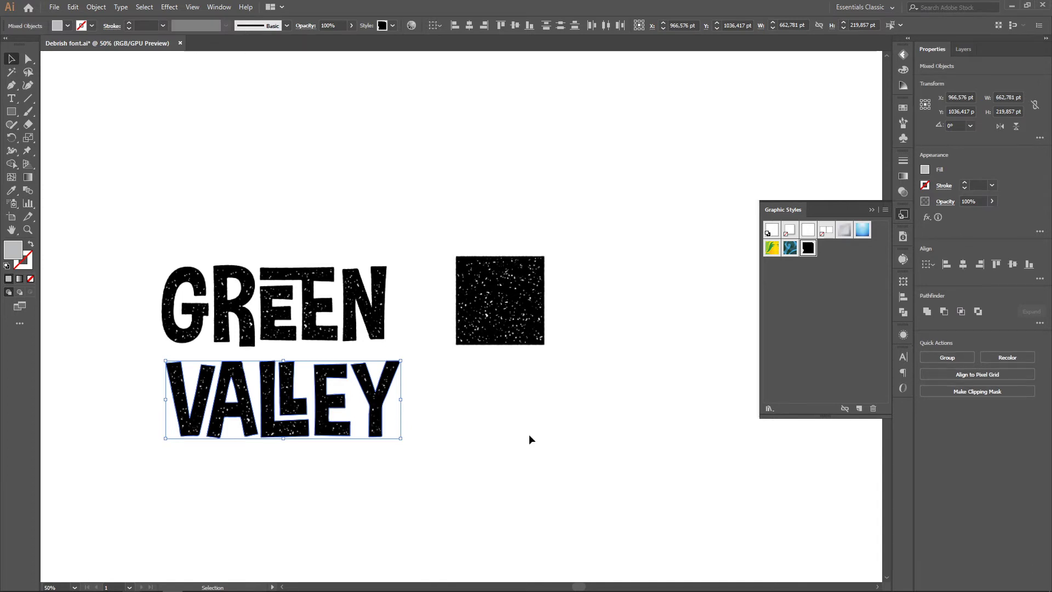
left_click(415, 392)
Nudge the whole word GREEN slightly right and down.
left_click_drag(152, 248, 387, 340)
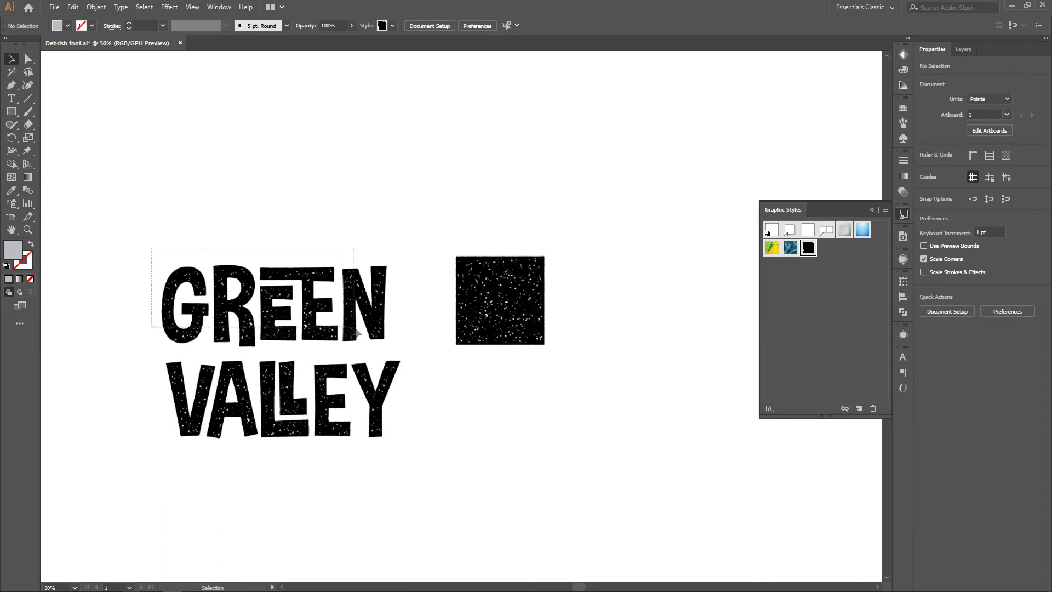
left_click_drag(386, 335, 390, 342)
left_click(394, 335)
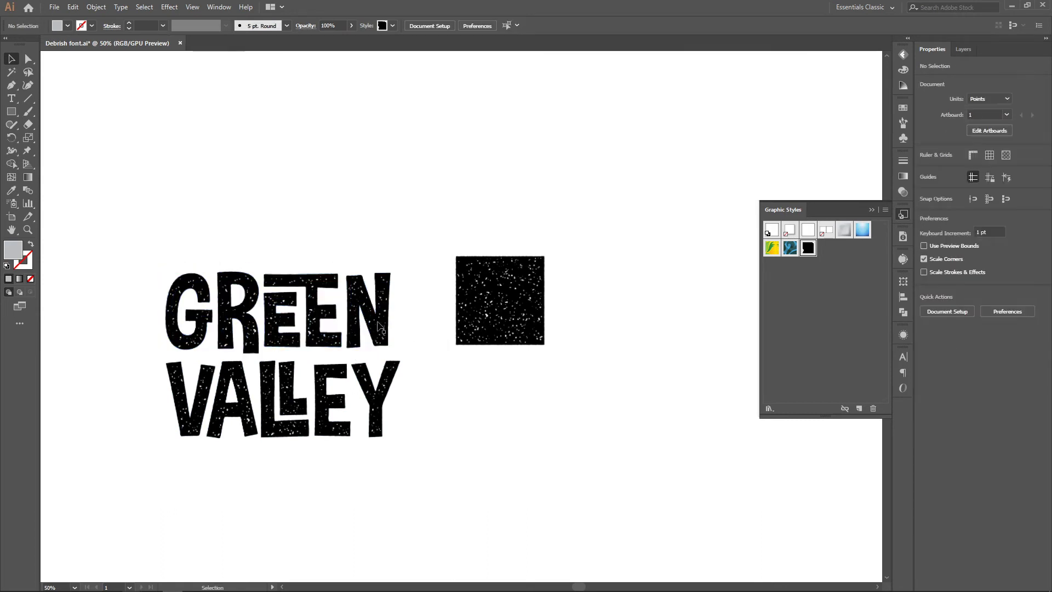
left_click(384, 315)
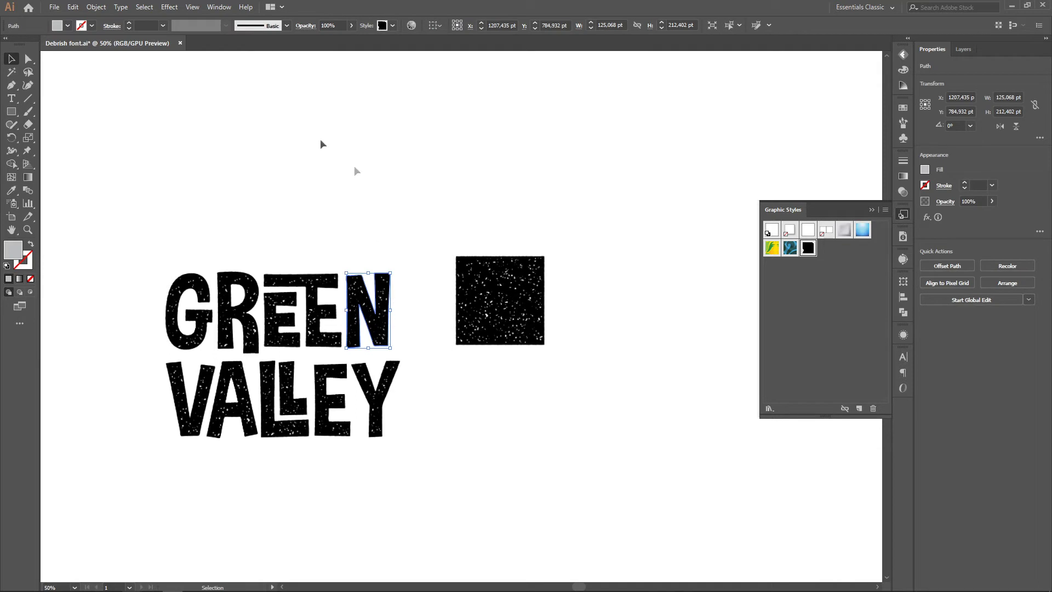
Open the N's grey fill swatch options from the Appearance panel, with Preview on.
left_click(219, 7)
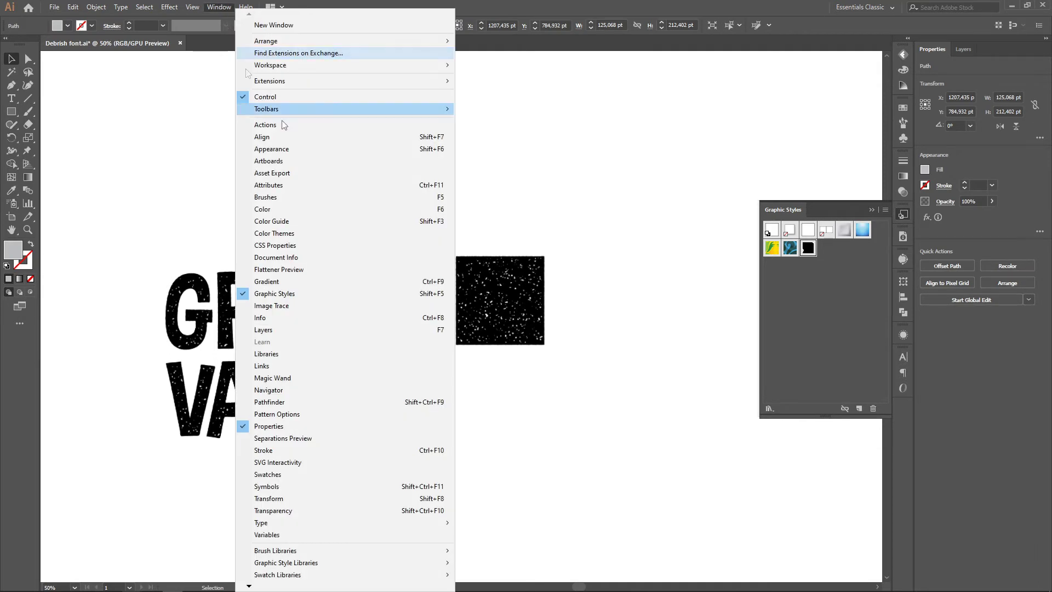
left_click(271, 149)
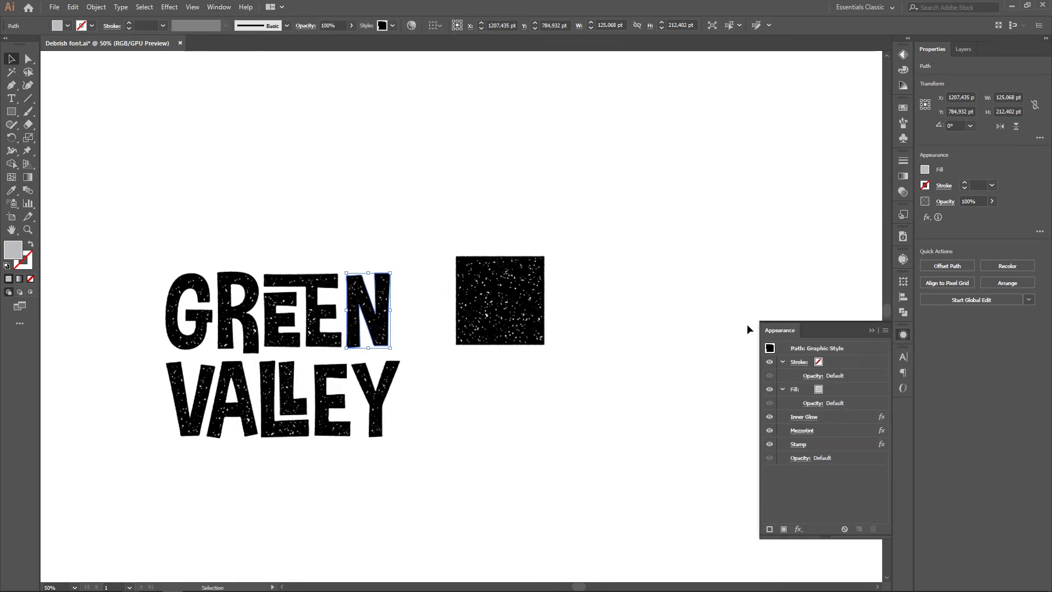
left_click(827, 389)
left_click(827, 389)
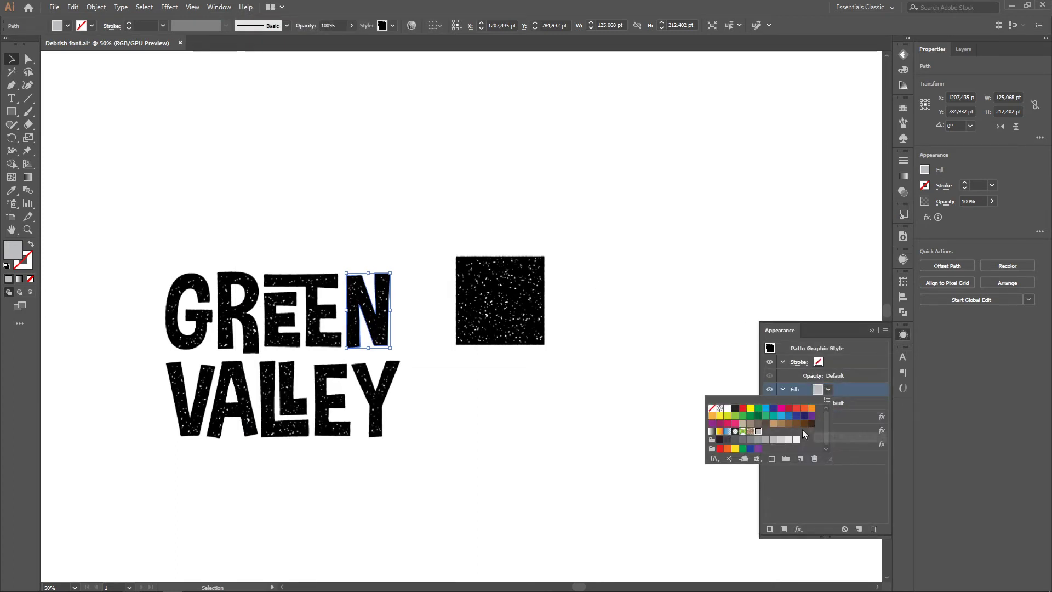
left_click(772, 459)
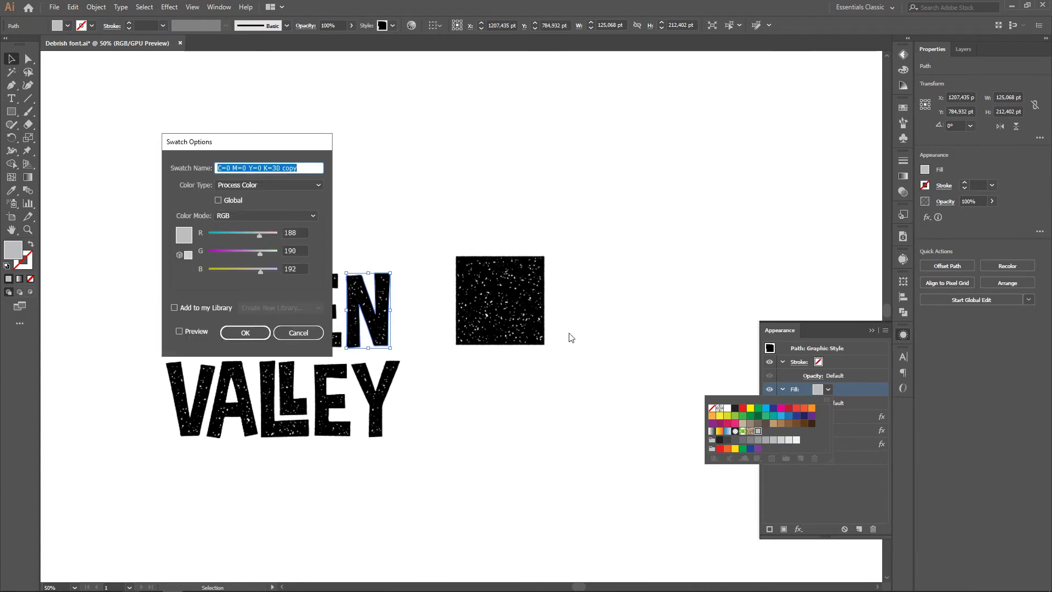
left_click_drag(230, 141, 621, 150)
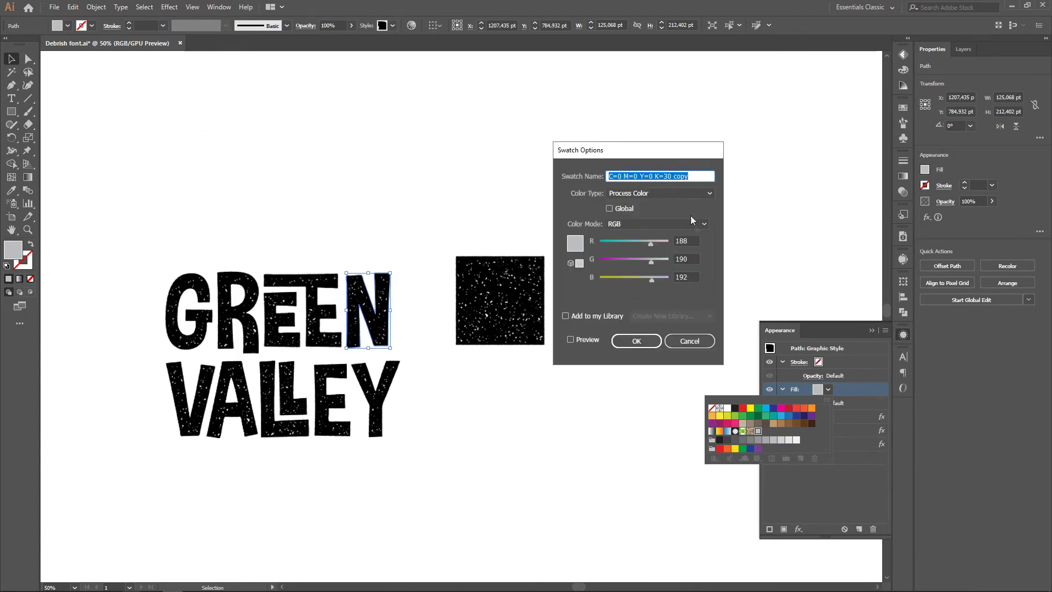
left_click(577, 340)
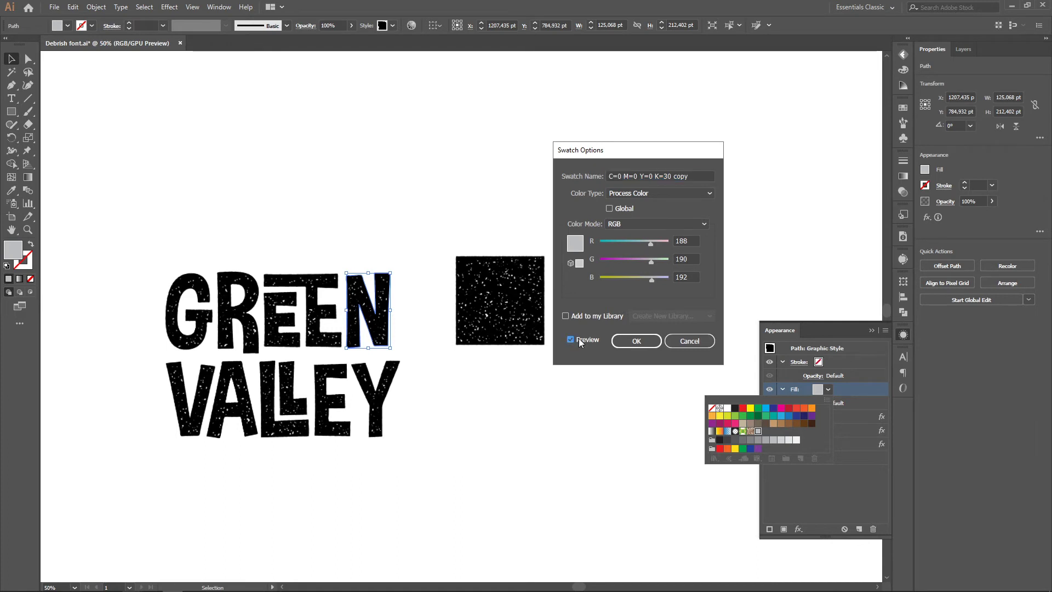
Set the grey swatch to Grayscale mode at 9% K and confirm.
left_click(701, 224)
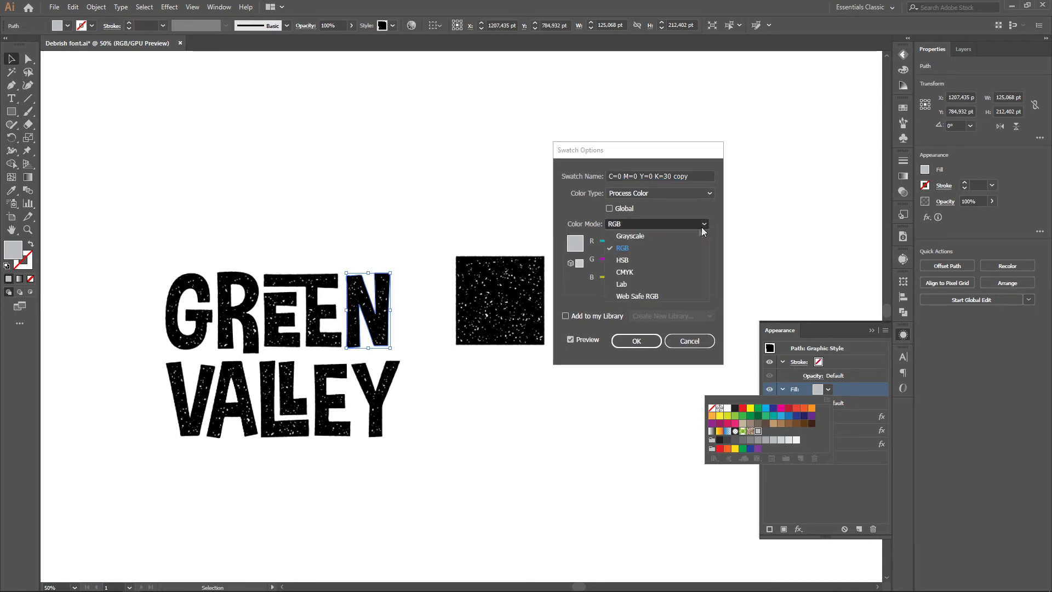
left_click(626, 236)
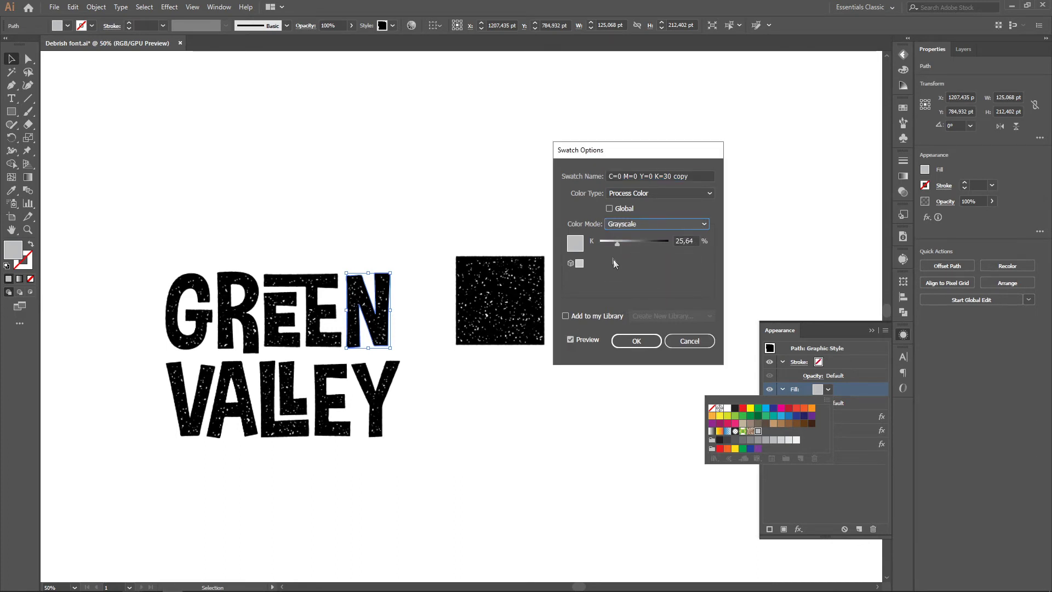
left_click(625, 243)
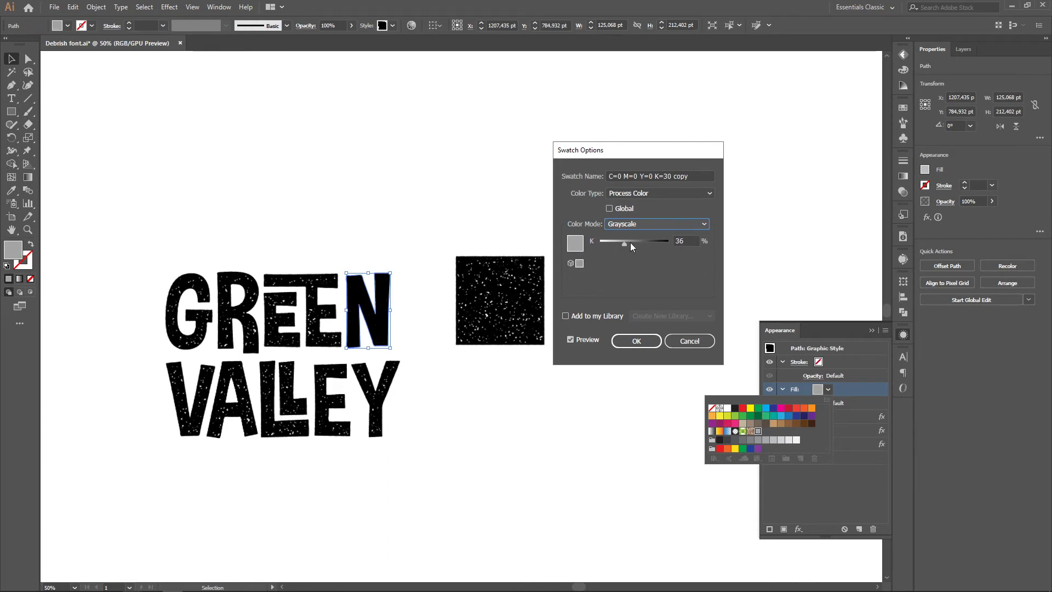
left_click_drag(616, 242, 599, 241)
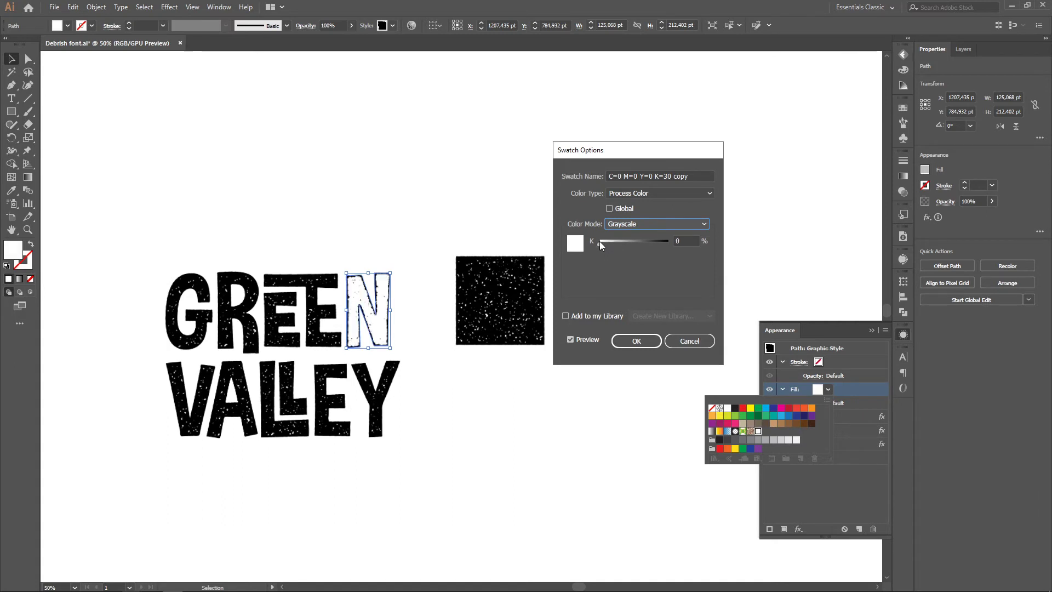
left_click_drag(599, 241, 607, 241)
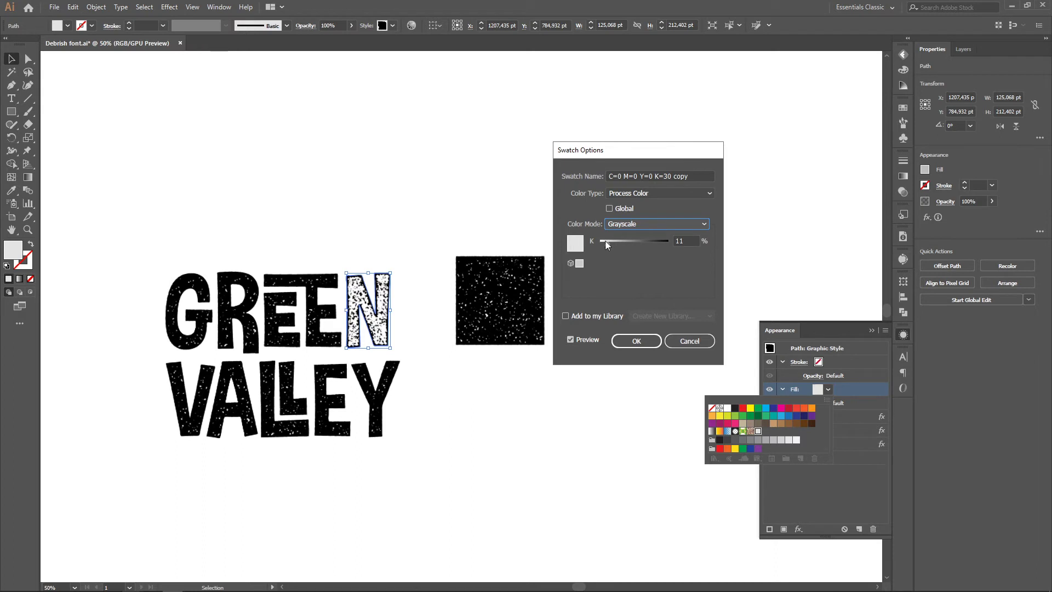
left_click_drag(605, 244, 612, 247)
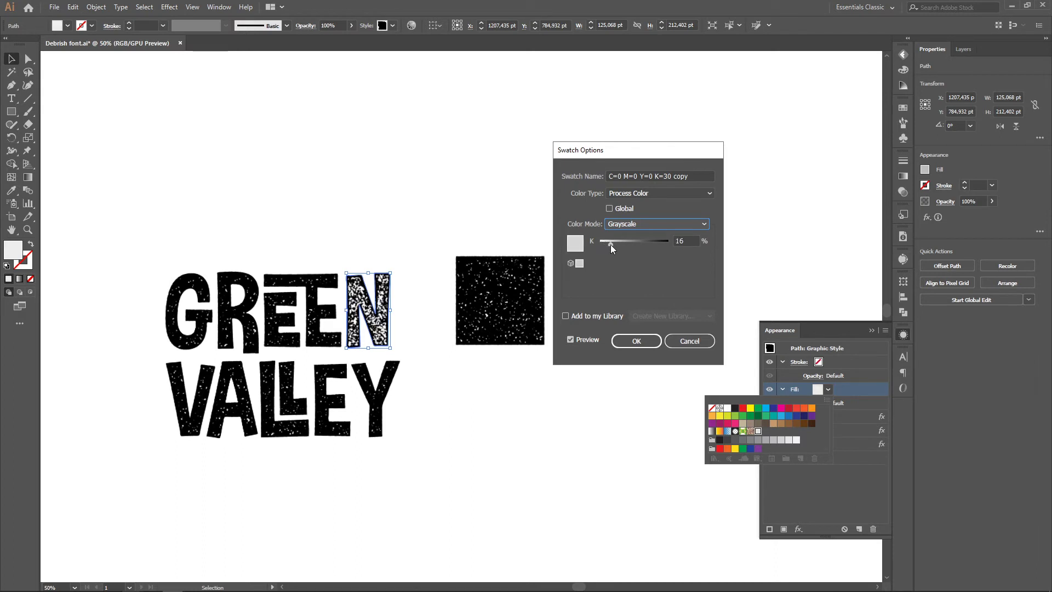
left_click_drag(609, 245, 608, 243)
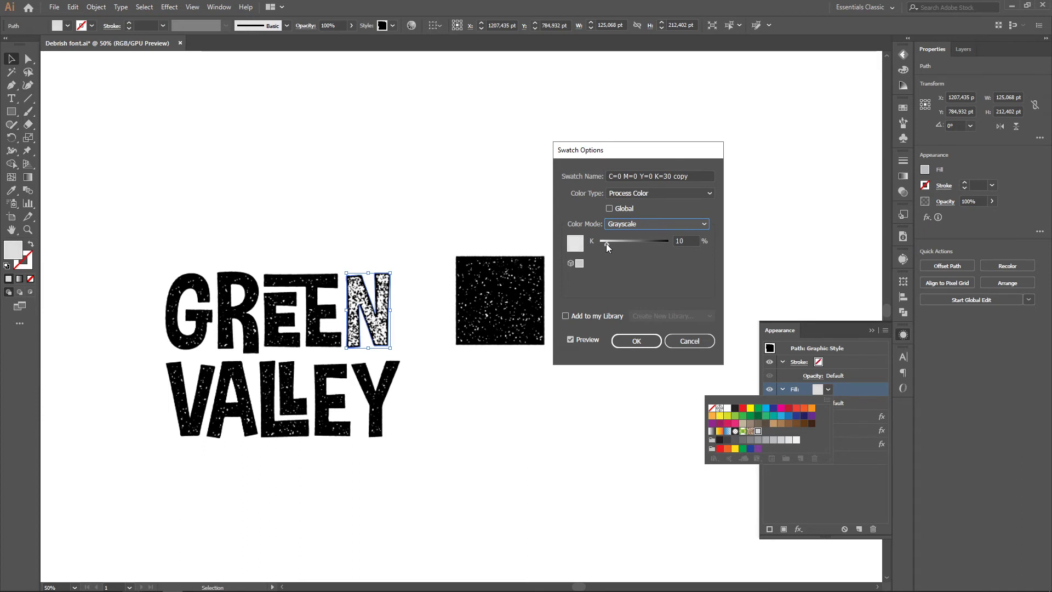
left_click_drag(606, 243, 606, 242)
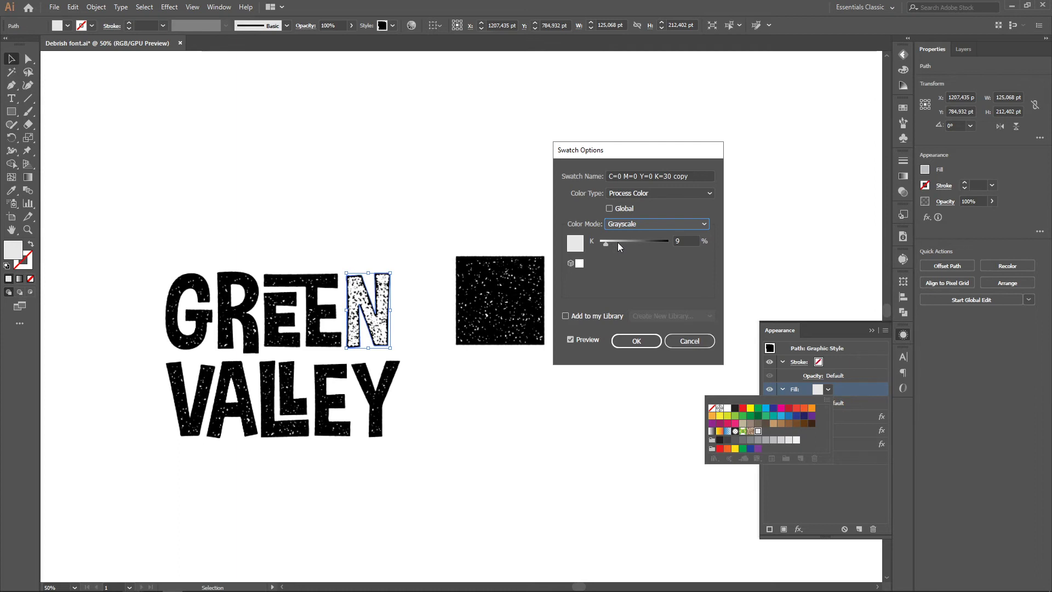
left_click(623, 342)
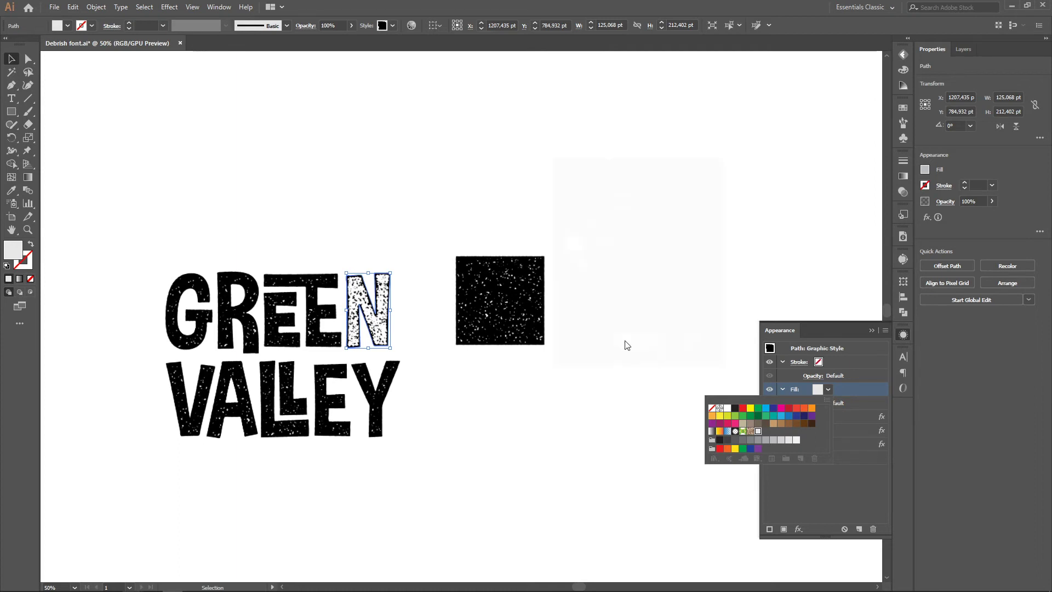
Give the two E letters the light grey speckled fill swatch.
left_click(511, 398)
left_click(317, 335)
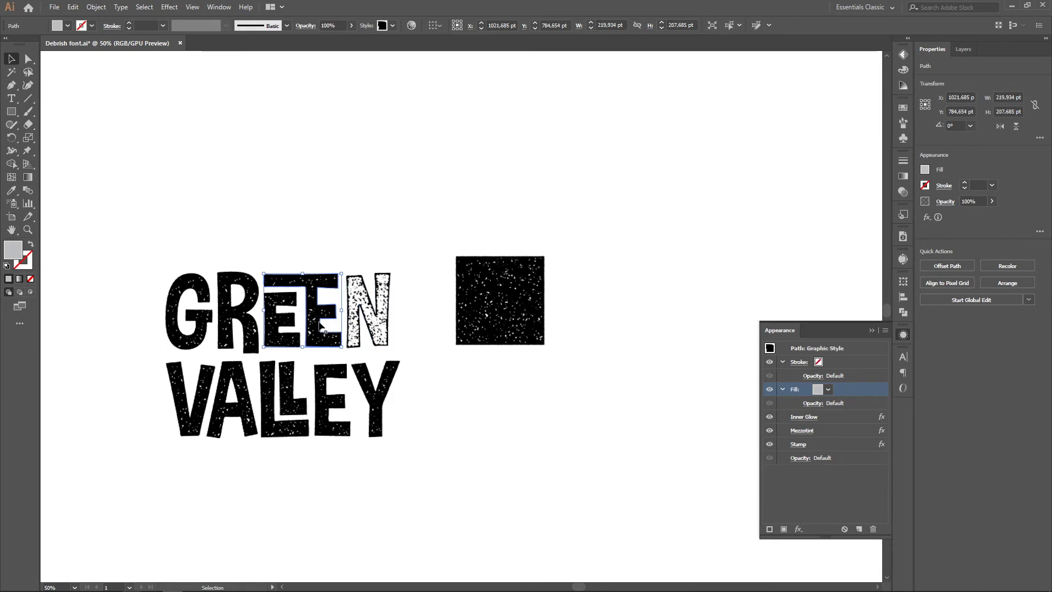
left_click(828, 389)
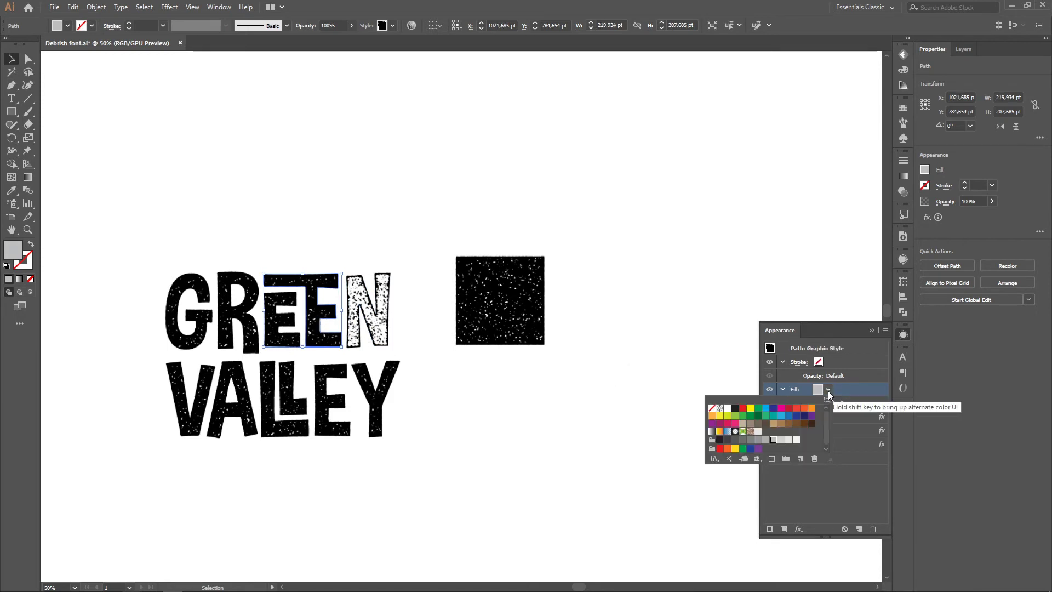
left_click(758, 431)
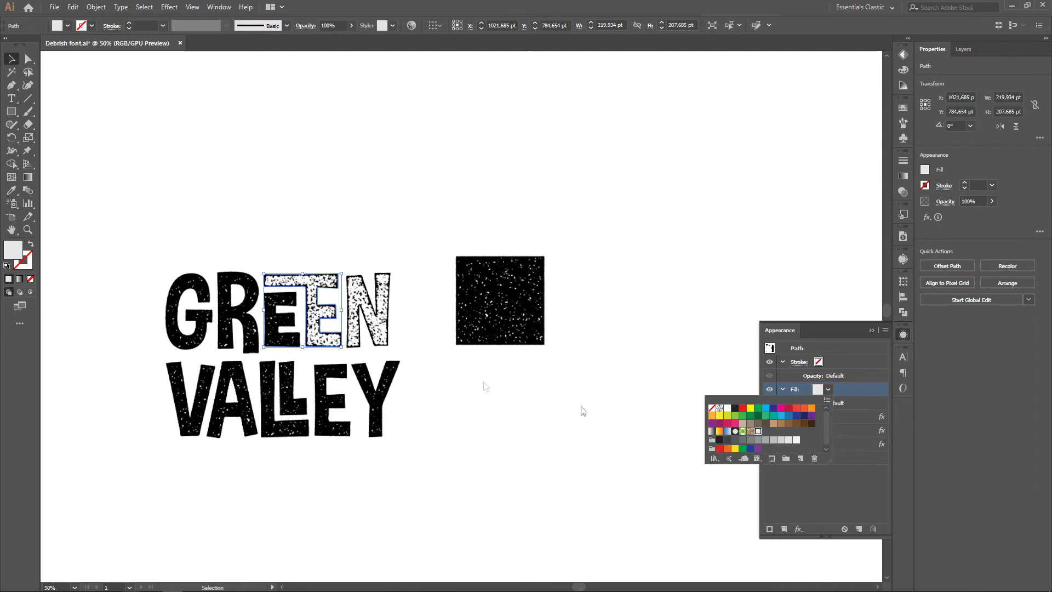
left_click(277, 332)
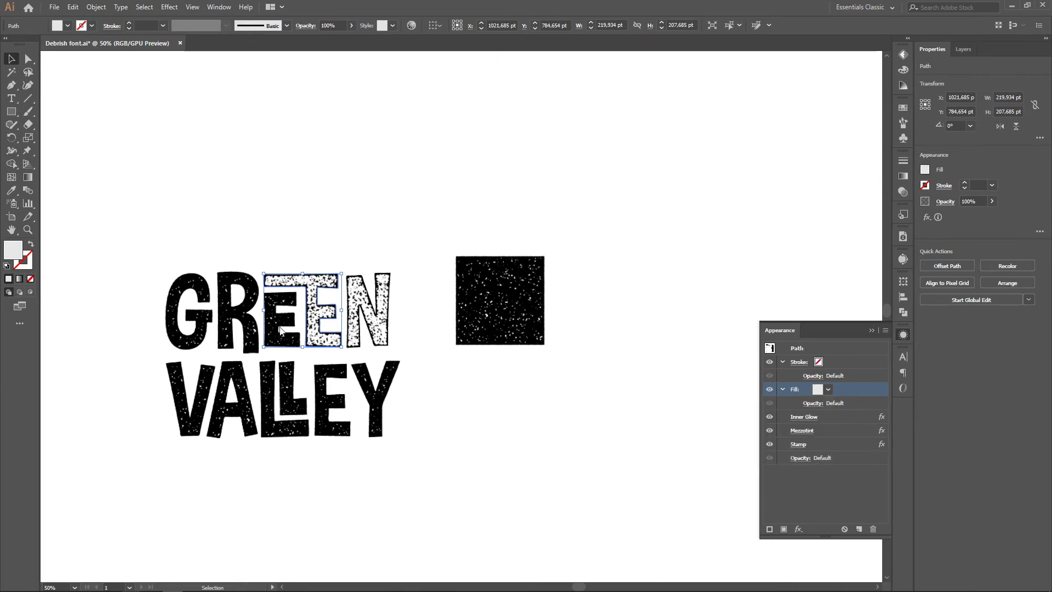
Apply the same light speckled fill to G, R and the first E.
left_click_drag(156, 308, 302, 330)
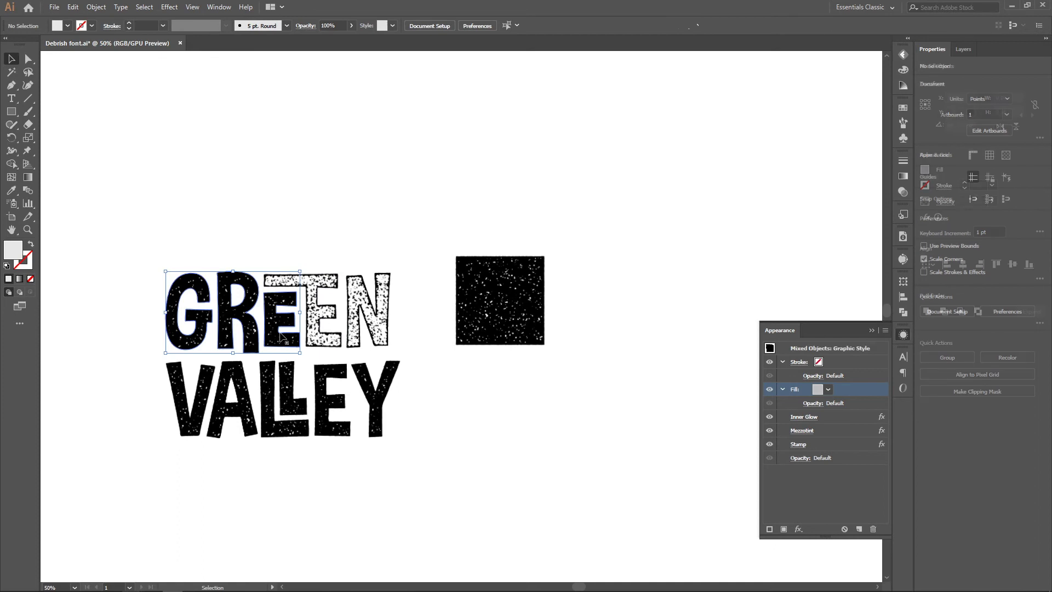
left_click(828, 389)
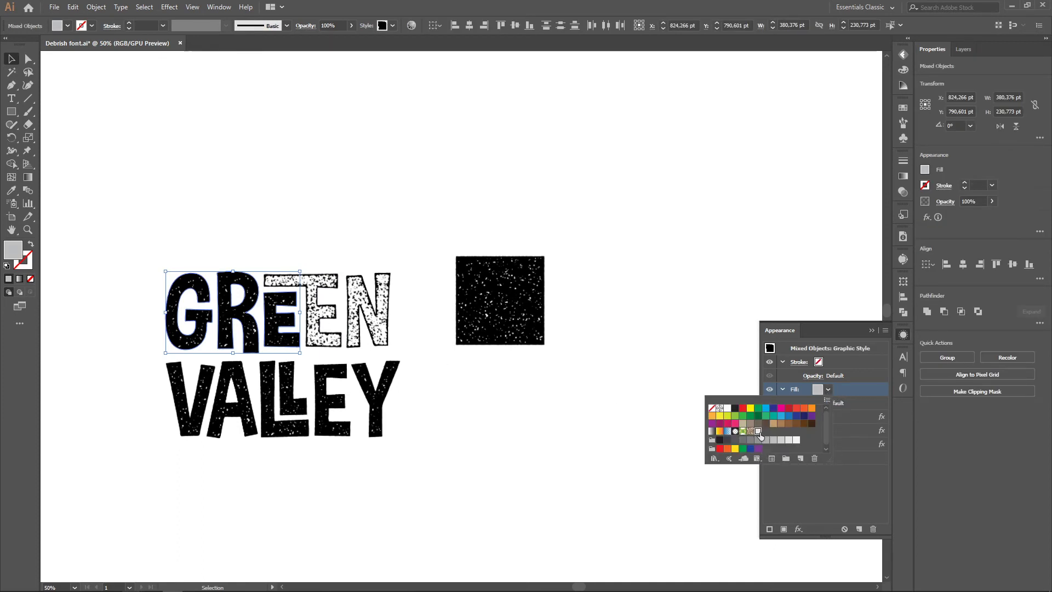
left_click(759, 432)
left_click(416, 431)
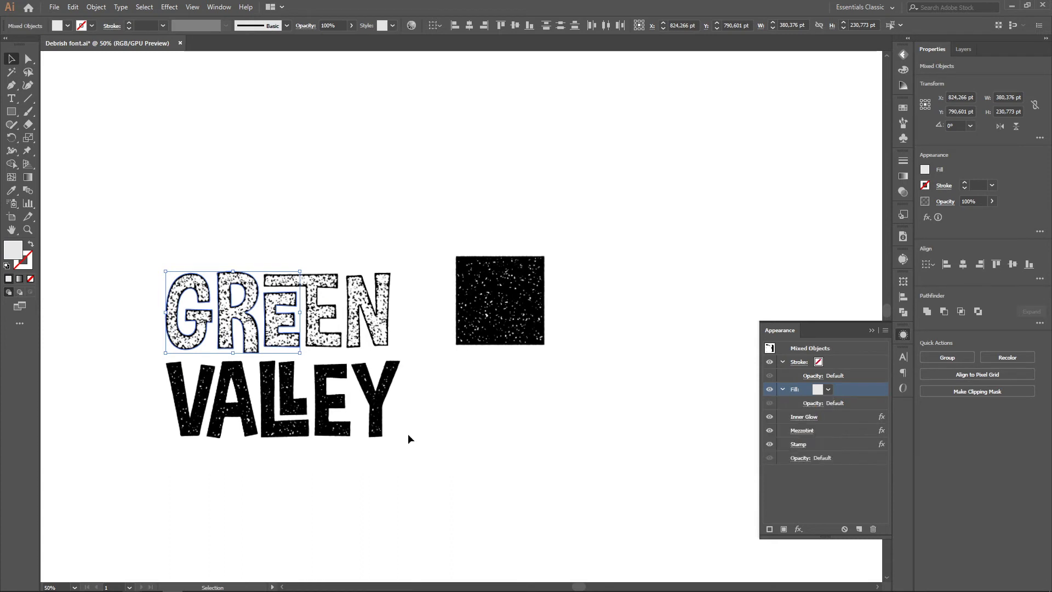
Apply the speckled pattern fill to VALLEY, then select both words.
left_click_drag(115, 383, 400, 457)
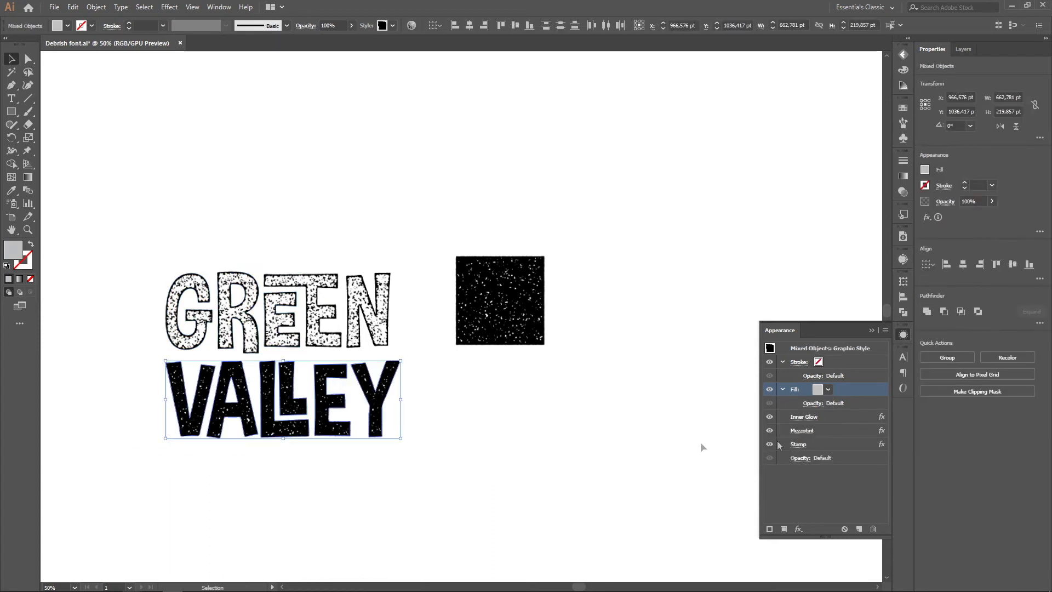
left_click(828, 389)
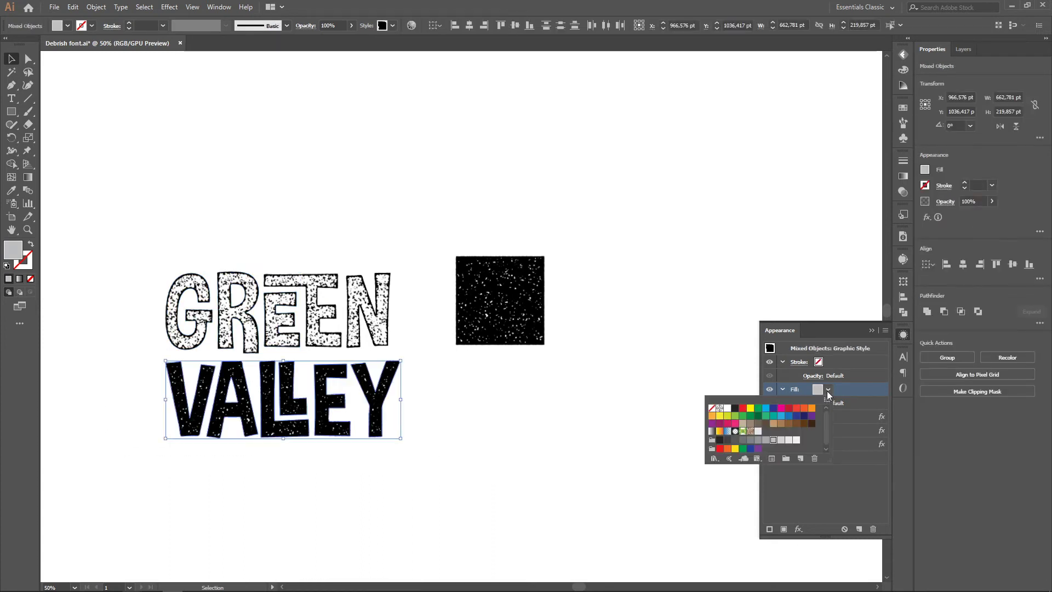
left_click(759, 433)
left_click(477, 434)
left_click(541, 457)
mouse_move(118, 219)
left_mouse_down()
mouse_move(363, 446)
mouse_move(413, 466)
left_mouse_up()
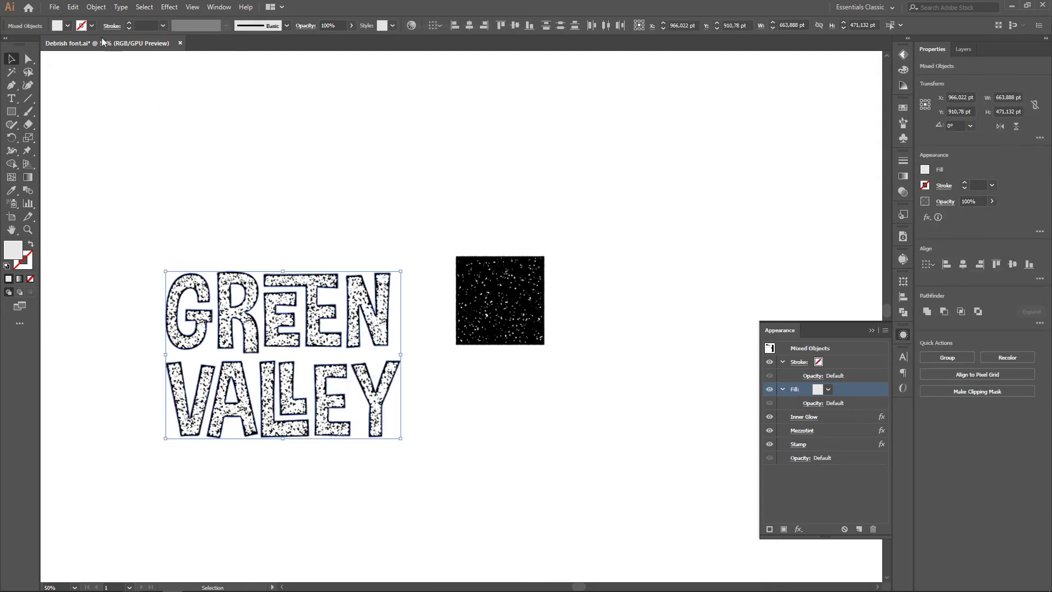
Rasterize the GREEN VALLEY lettering with Object > Rasterize.
left_click(96, 7)
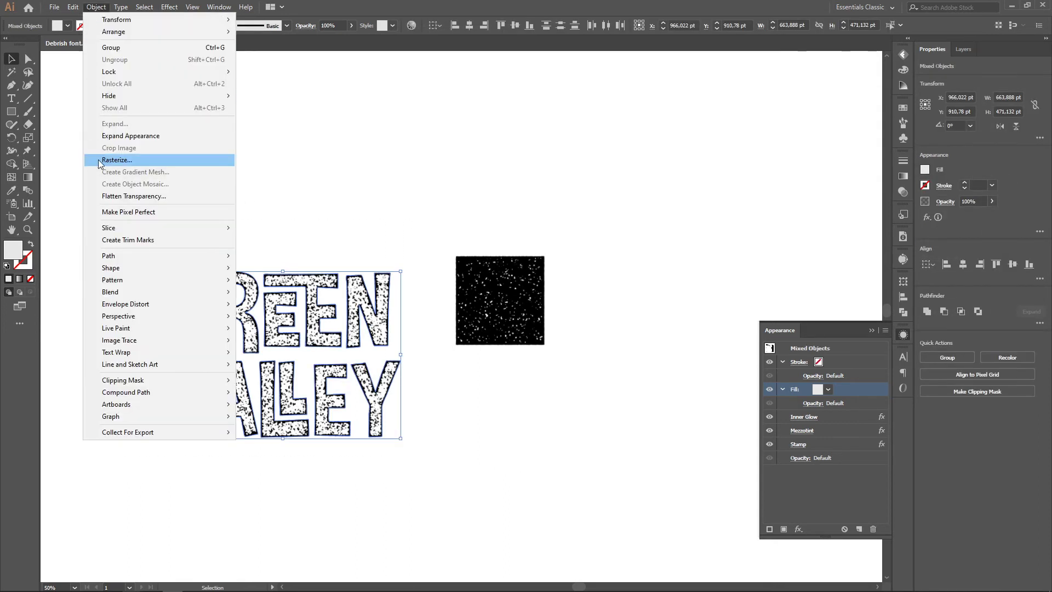
left_click(125, 160)
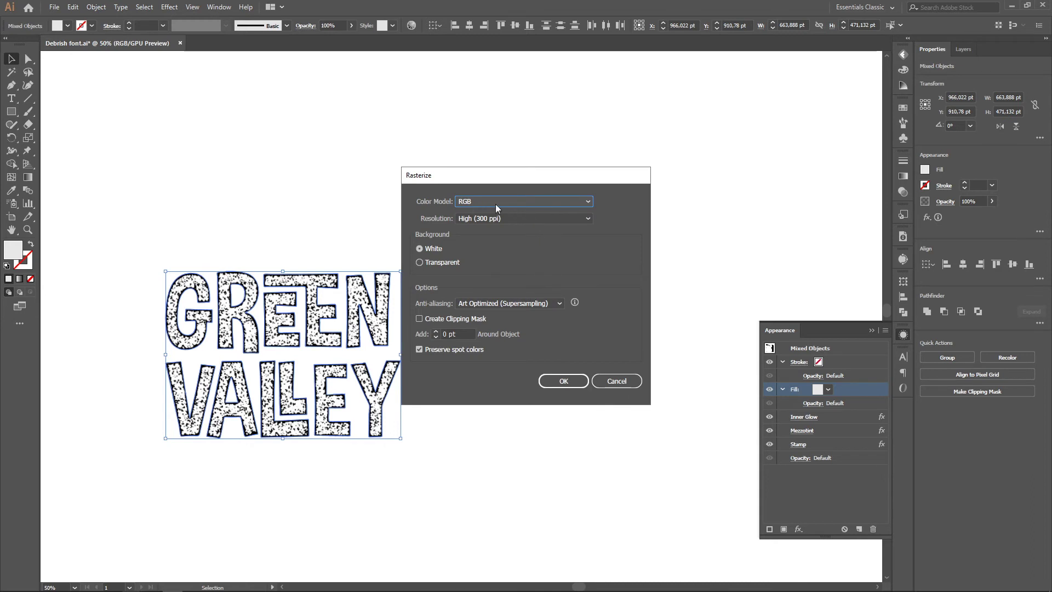
left_click(558, 381)
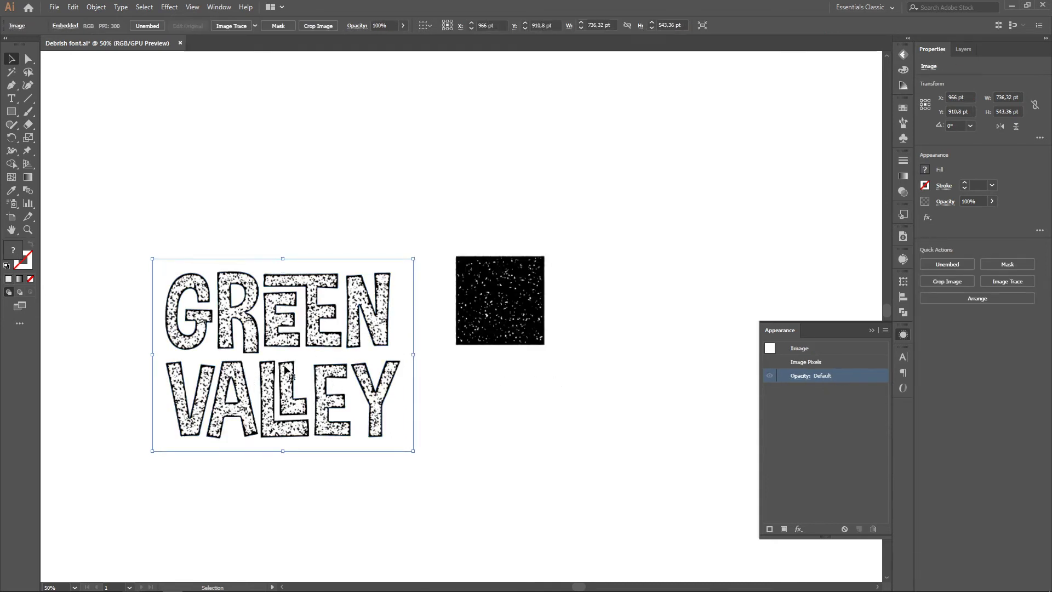
Image Trace the raster with the Silhouettes preset and expand it into vector paths.
left_click(1003, 282)
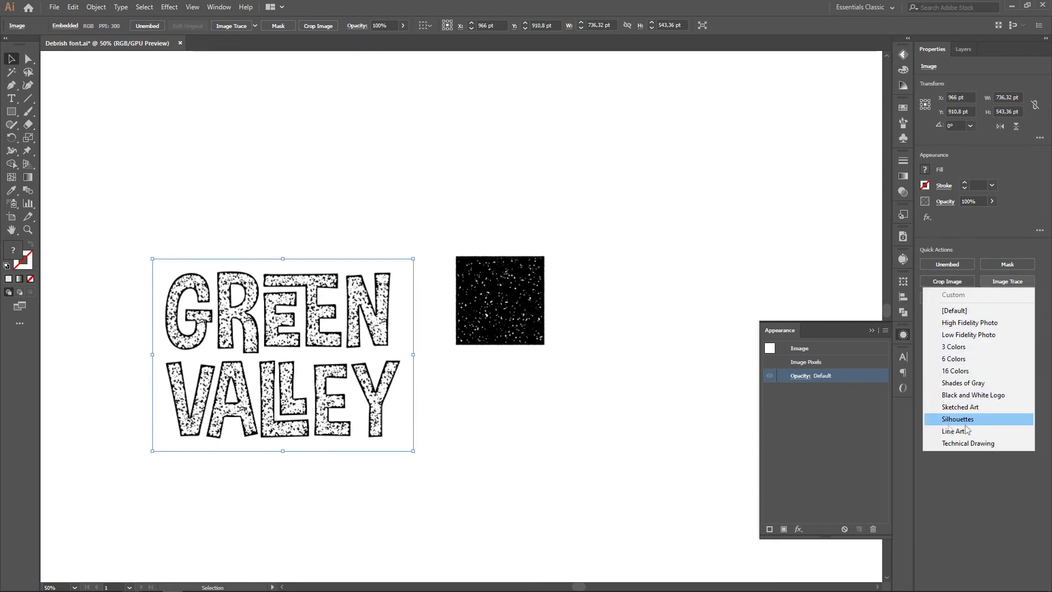
left_click(965, 422)
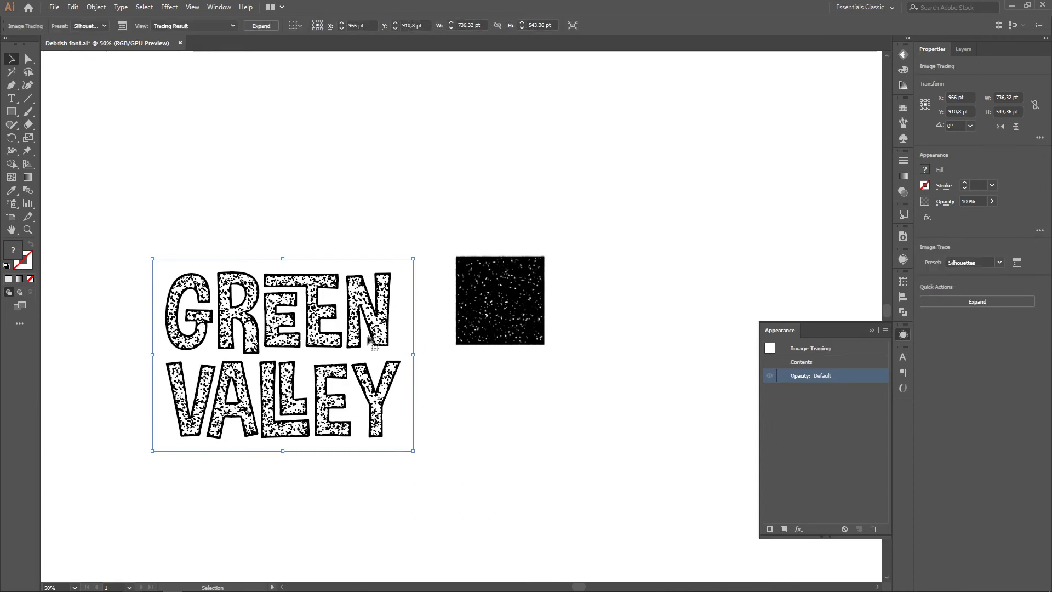
left_click(975, 304)
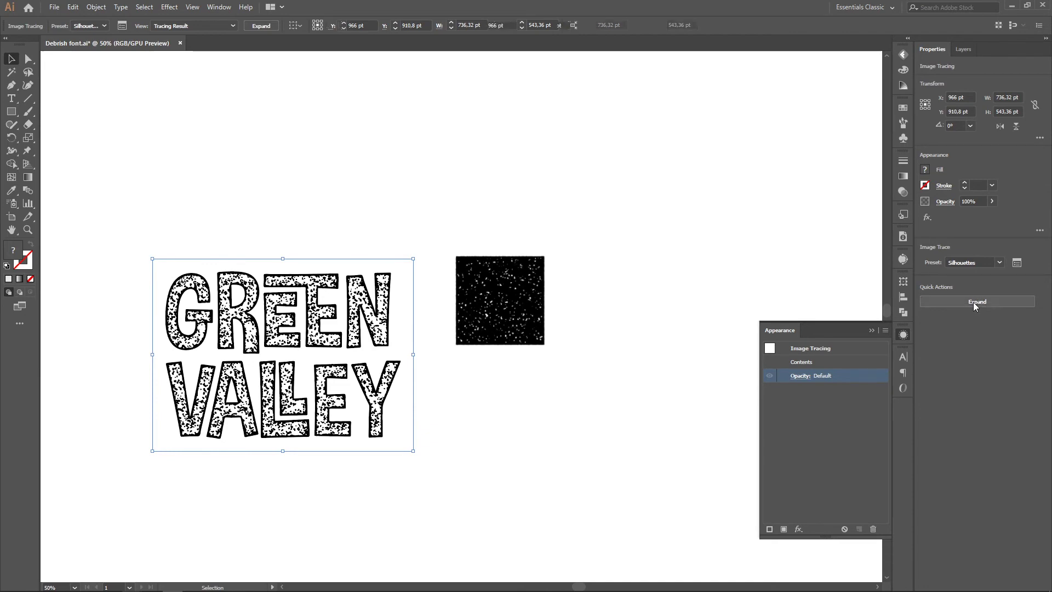
left_click(904, 335)
left_click(504, 437)
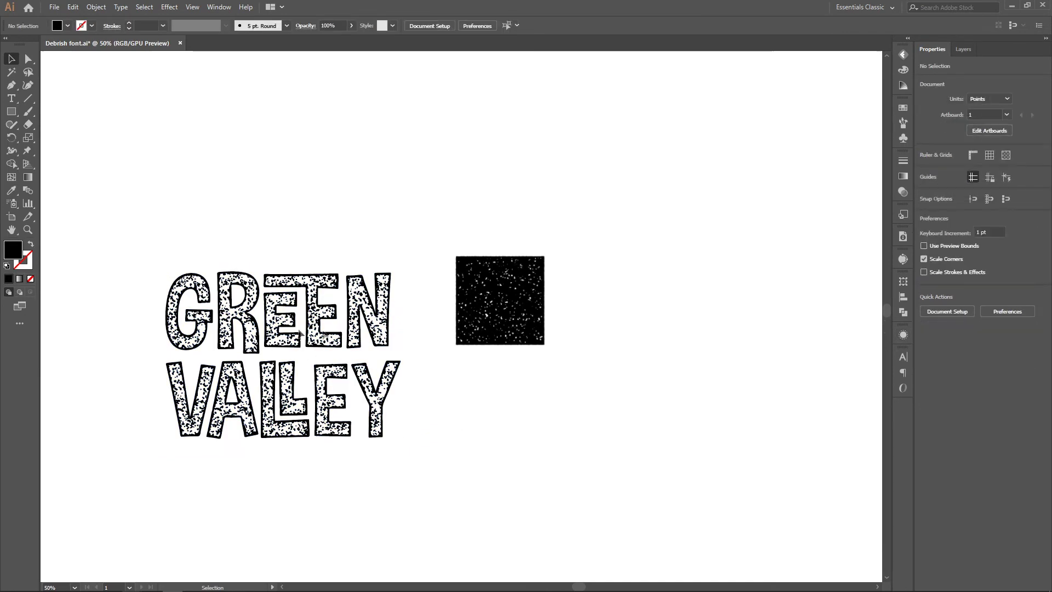
Delete the black speckled texture square.
left_click_drag(160, 253, 438, 378)
left_click(455, 373)
left_click(509, 335)
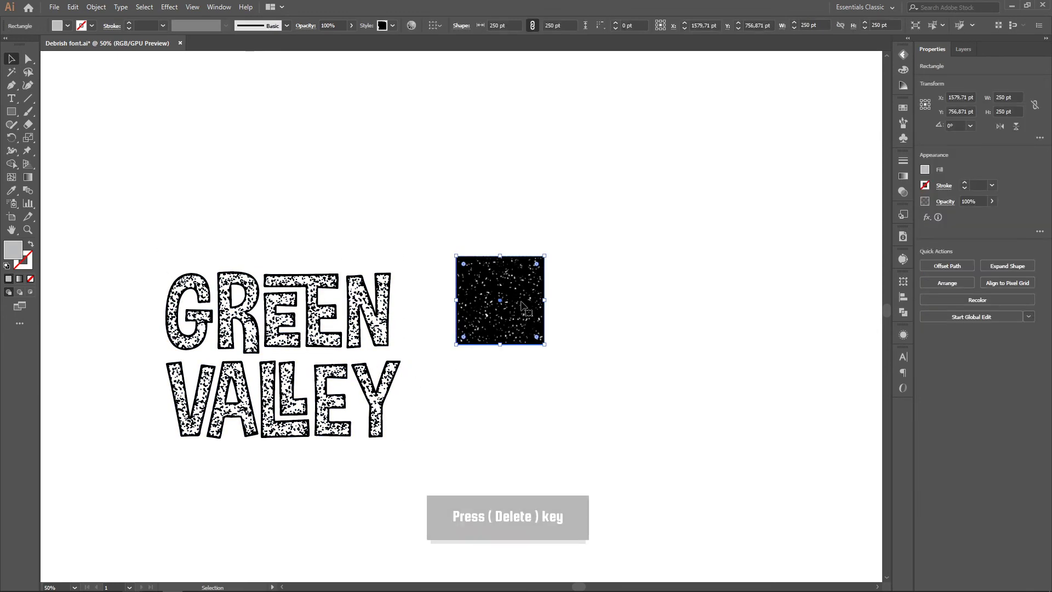
key("Delete")
Move the traced GREEN VALLEY lettering to the centre of the artboard.
left_click_drag(133, 241, 471, 461)
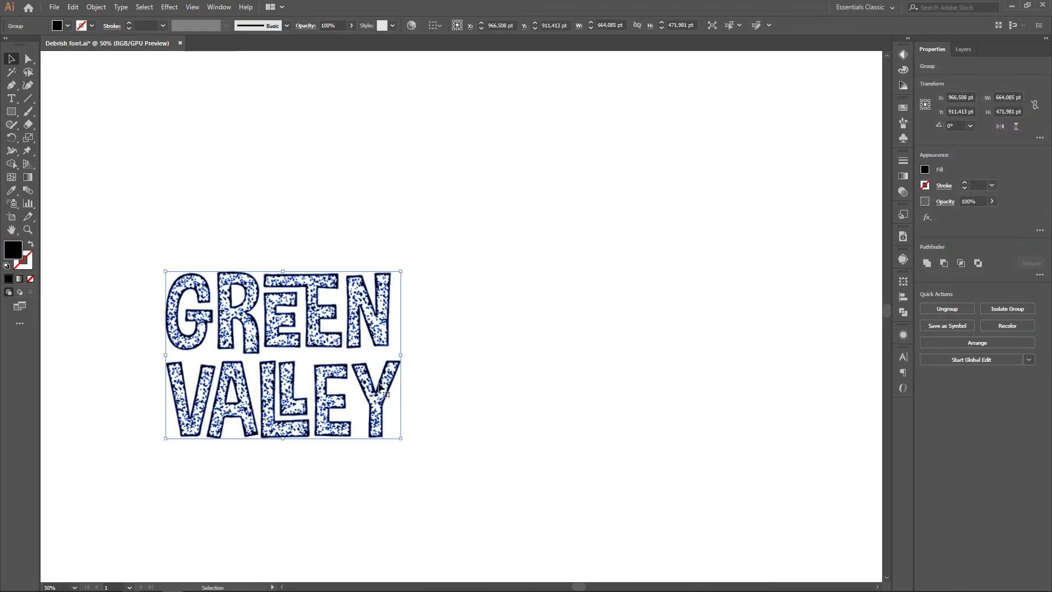
left_click_drag(382, 387, 557, 332)
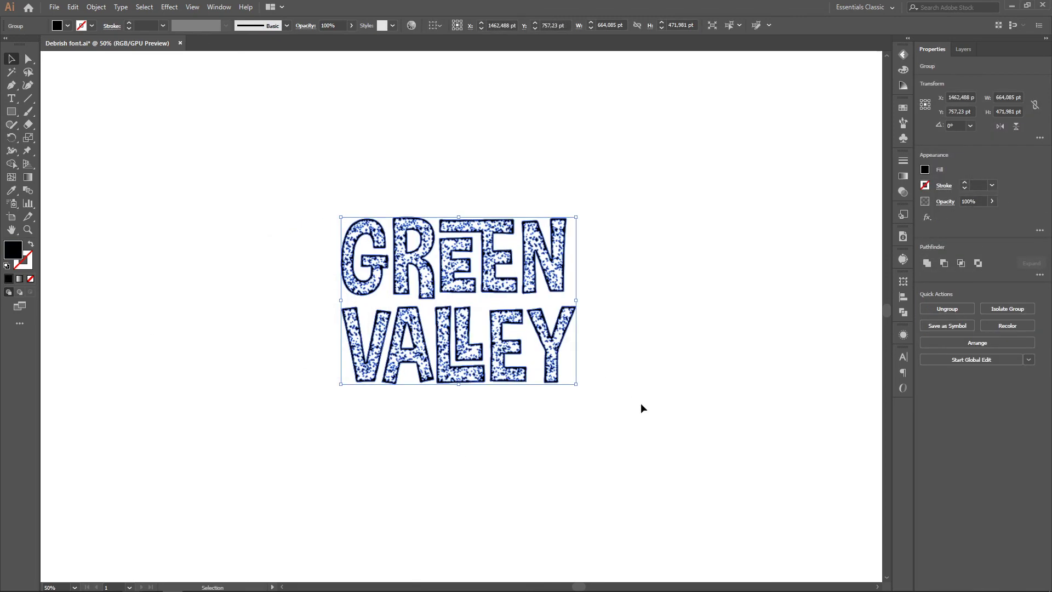
left_click(622, 410)
key("m")
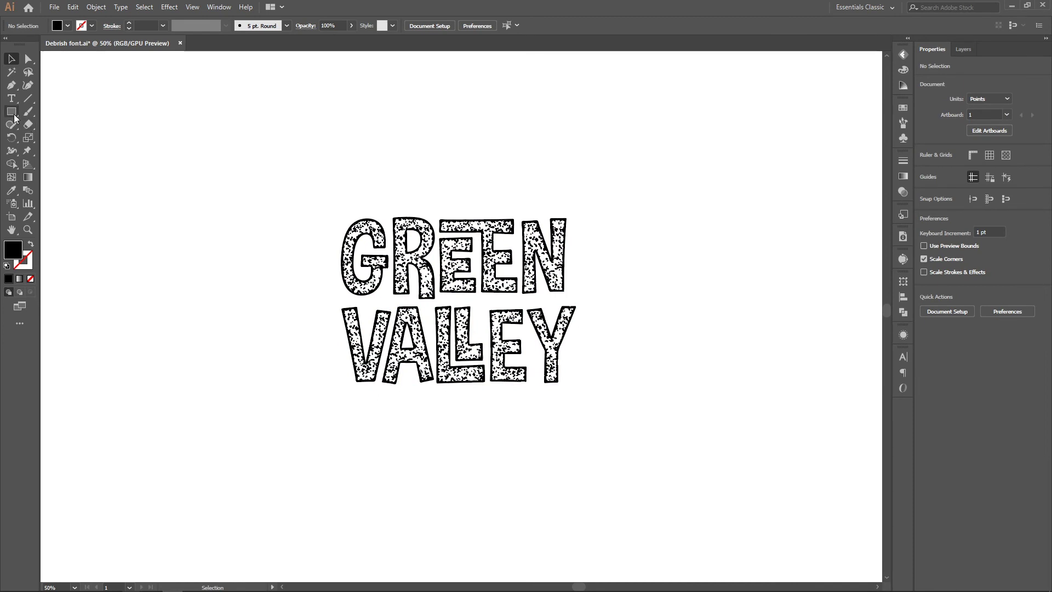
Draw a rectangle around GREEN VALLEY and paste a slightly smaller copy in front.
left_click_drag(300, 178, 619, 423)
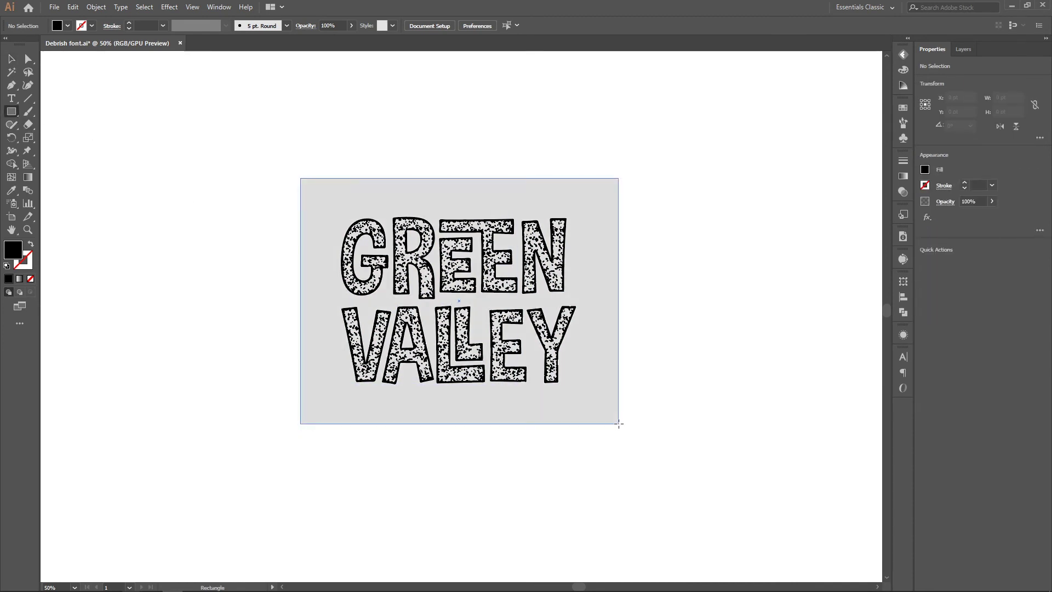
key("v")
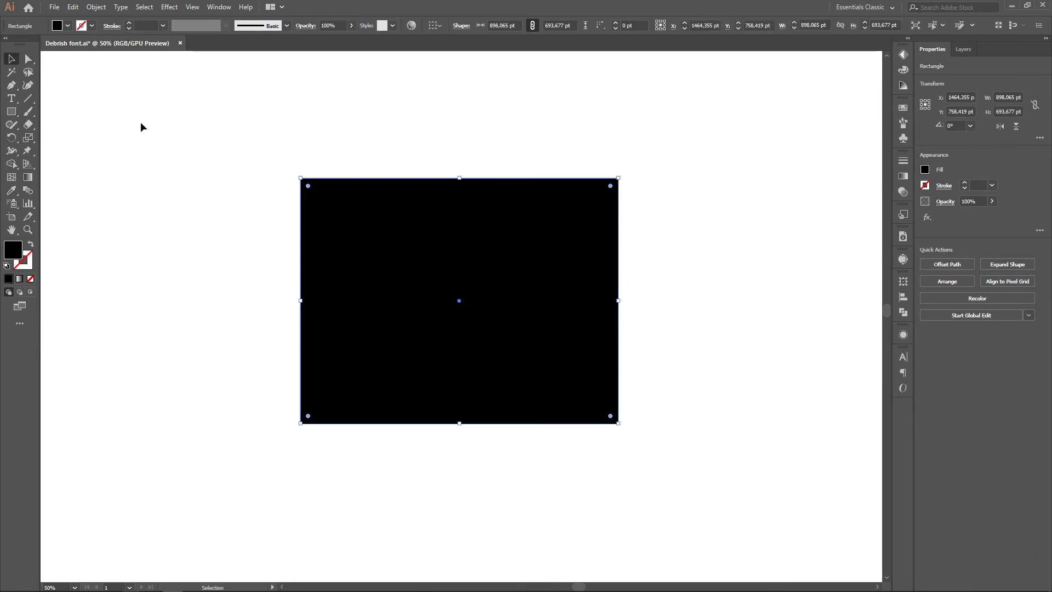
left_click(73, 7)
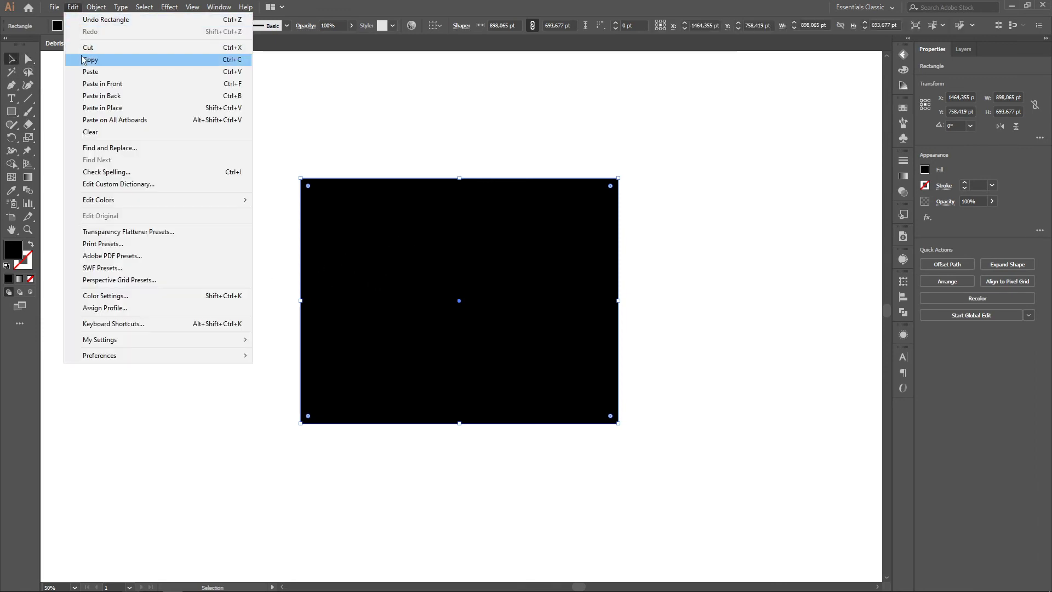
left_click(88, 59)
left_click(73, 8)
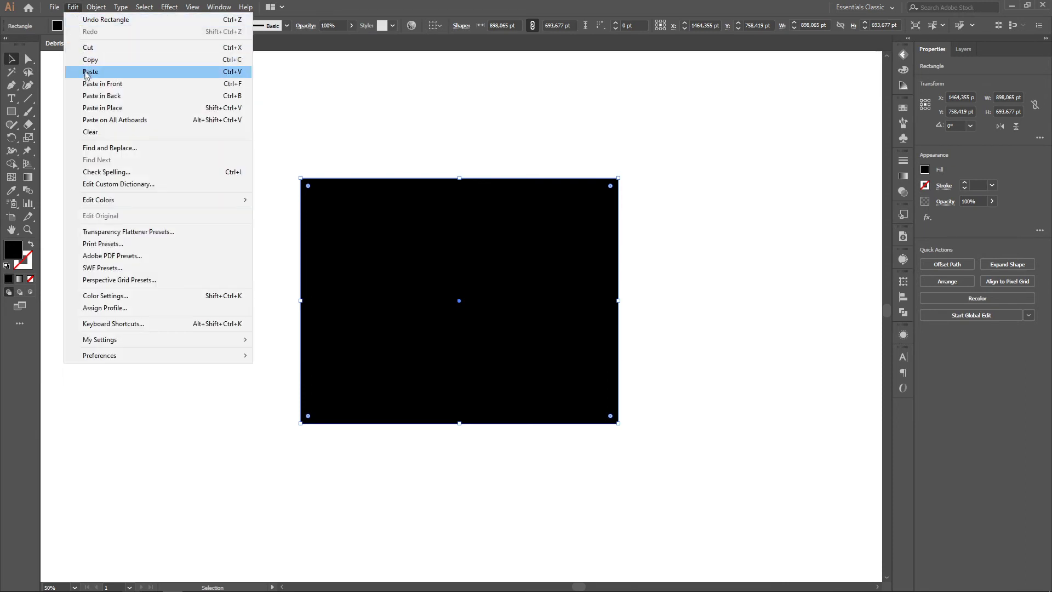
left_click(90, 83)
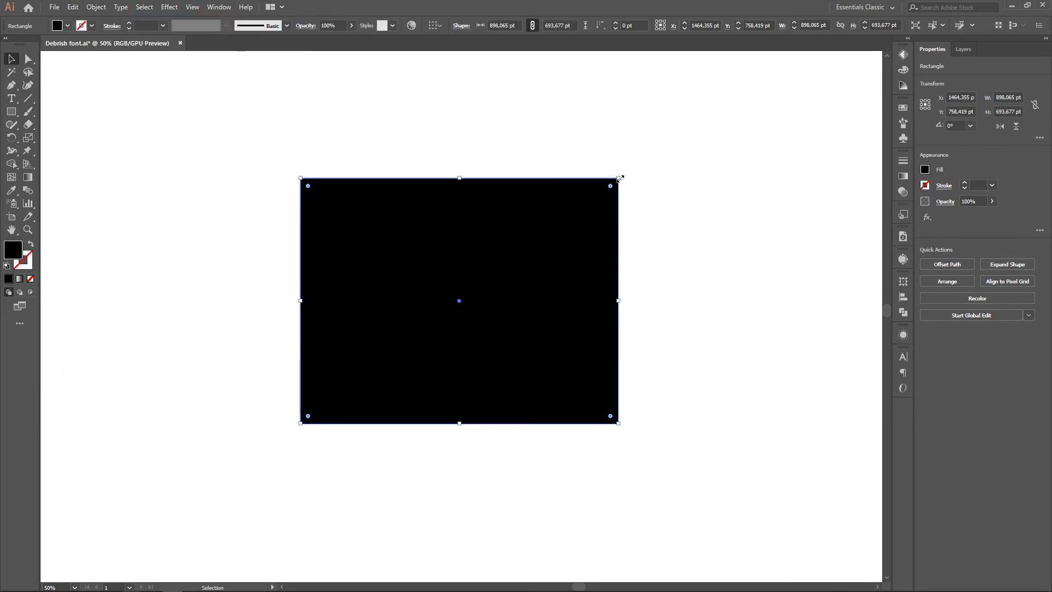
left_click_drag(618, 178, 615, 184)
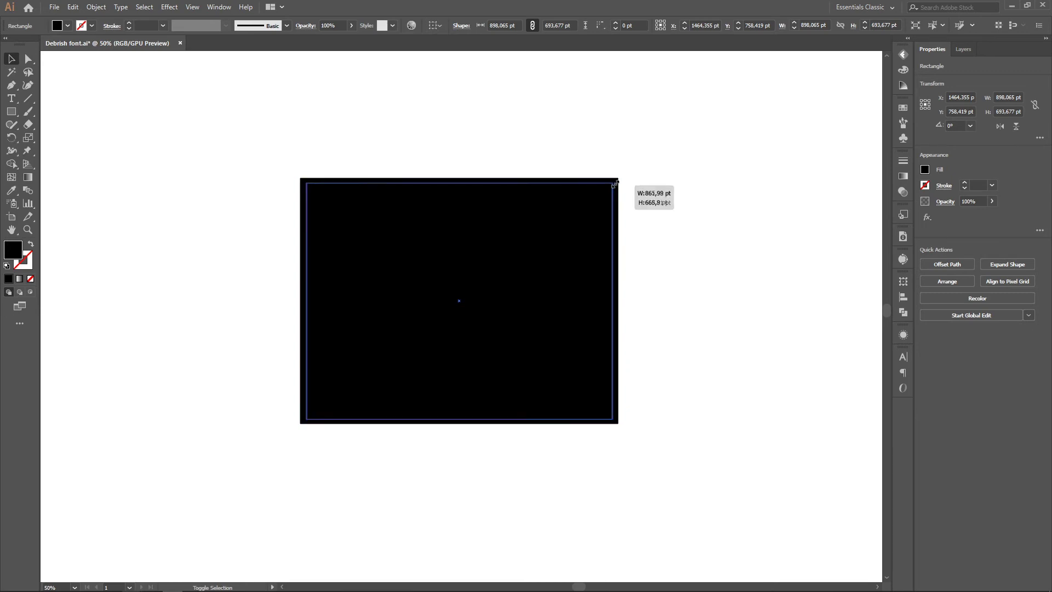
left_click_drag(615, 184, 611, 185)
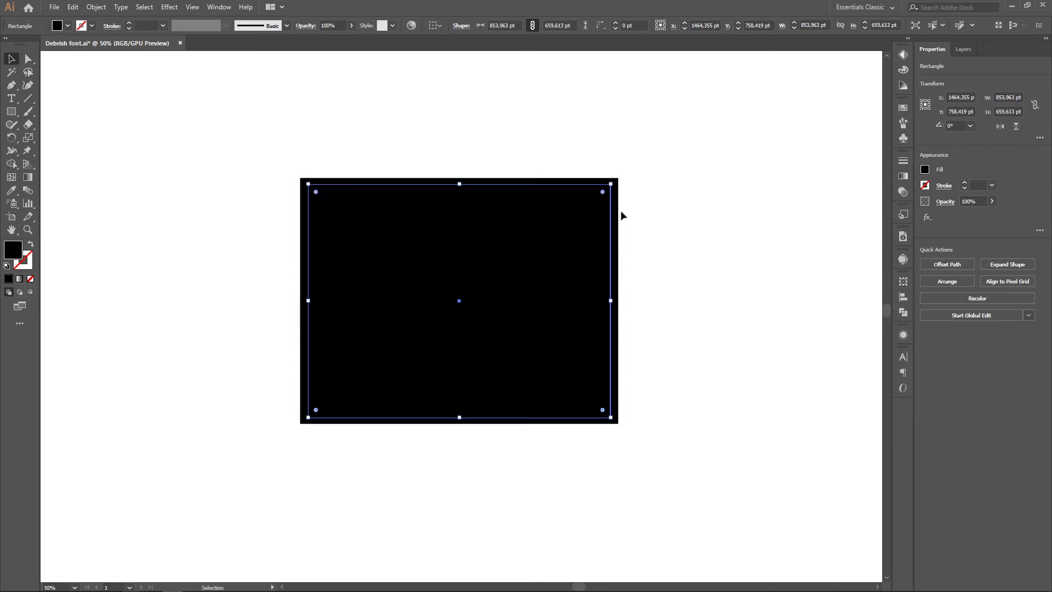
Cut the inner copy out with Pathfinder Minus Front and scale the frame closer.
left_click(616, 409, "shift")
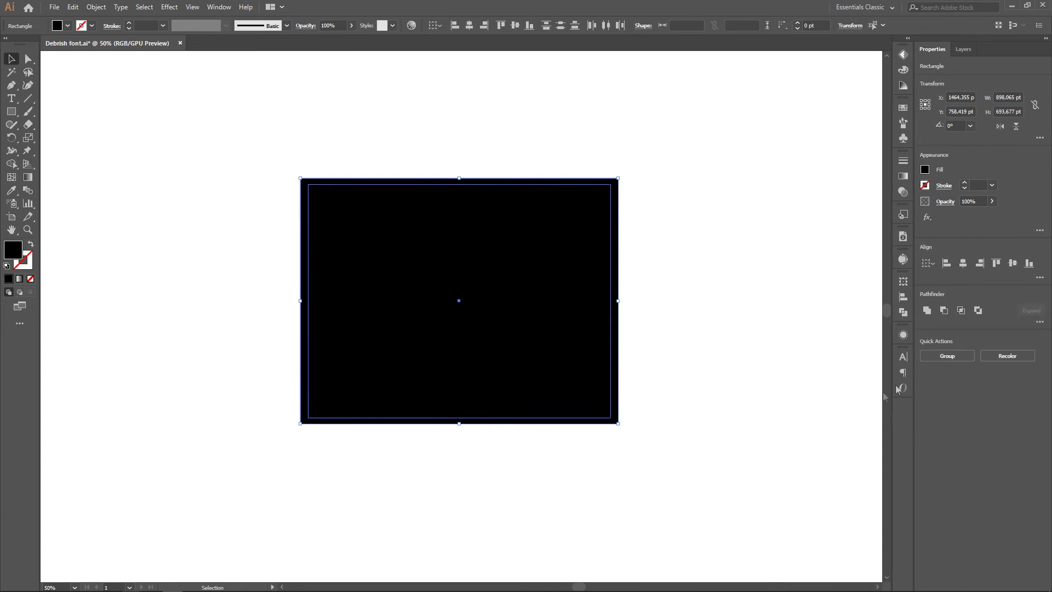
left_click(946, 312)
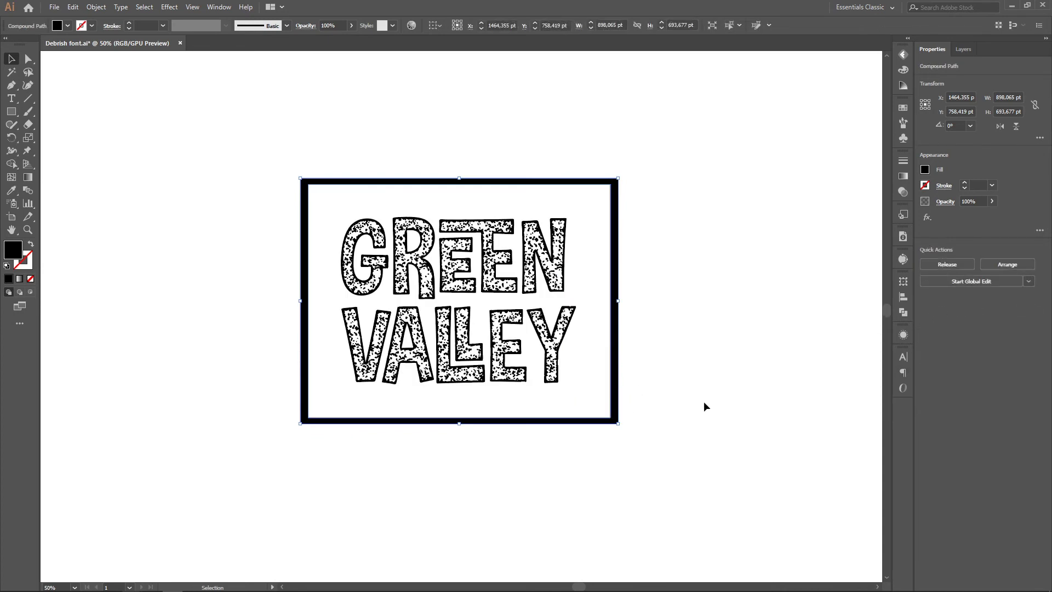
left_click(704, 401)
left_click(617, 182)
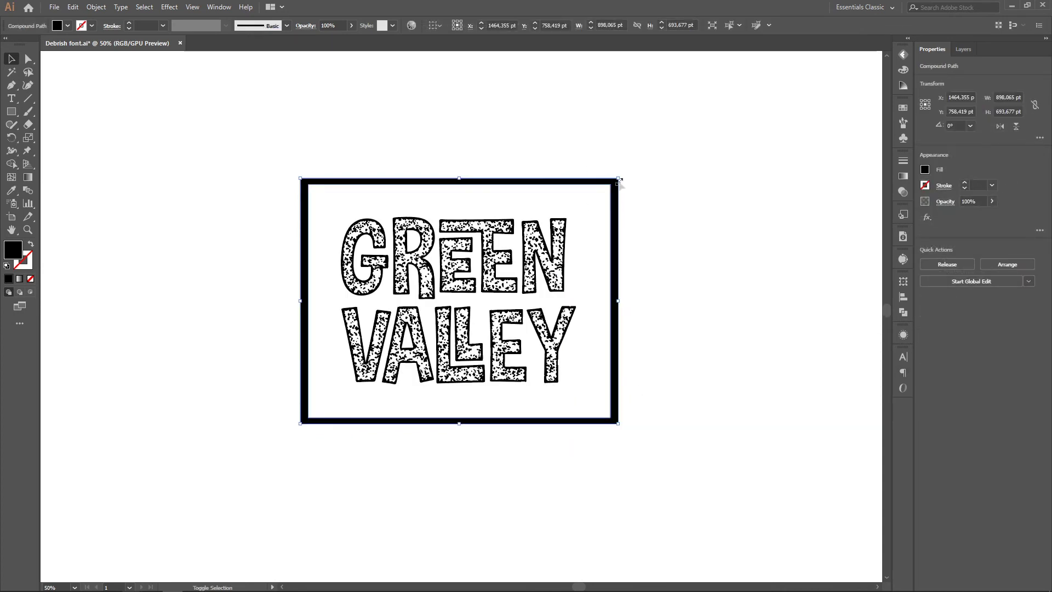
left_click_drag(619, 178, 598, 194)
left_click(606, 394)
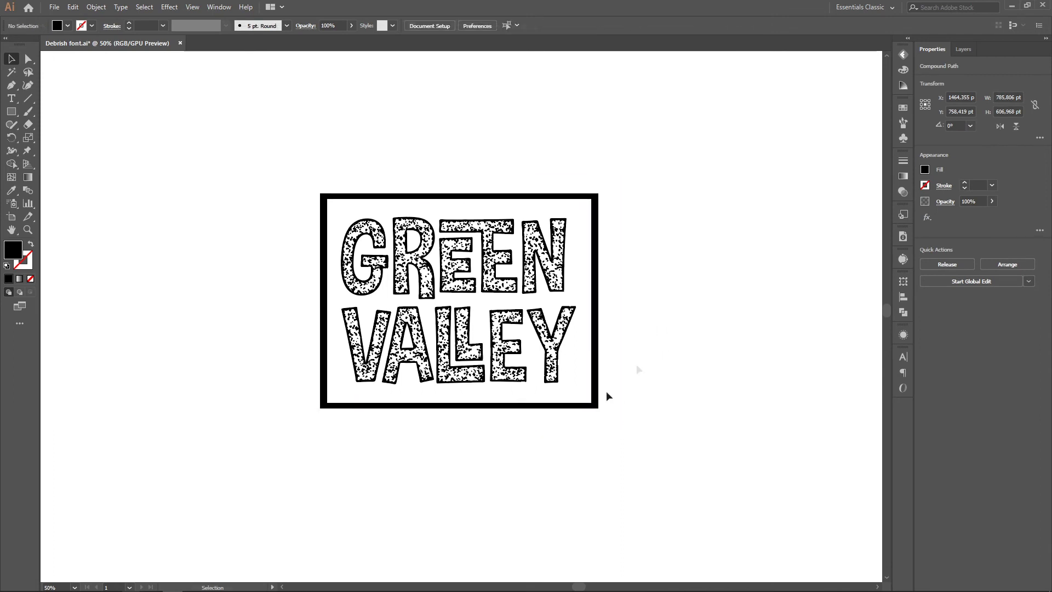
Round the frame's corners to 10 pt and reselect the frame.
left_click(596, 207)
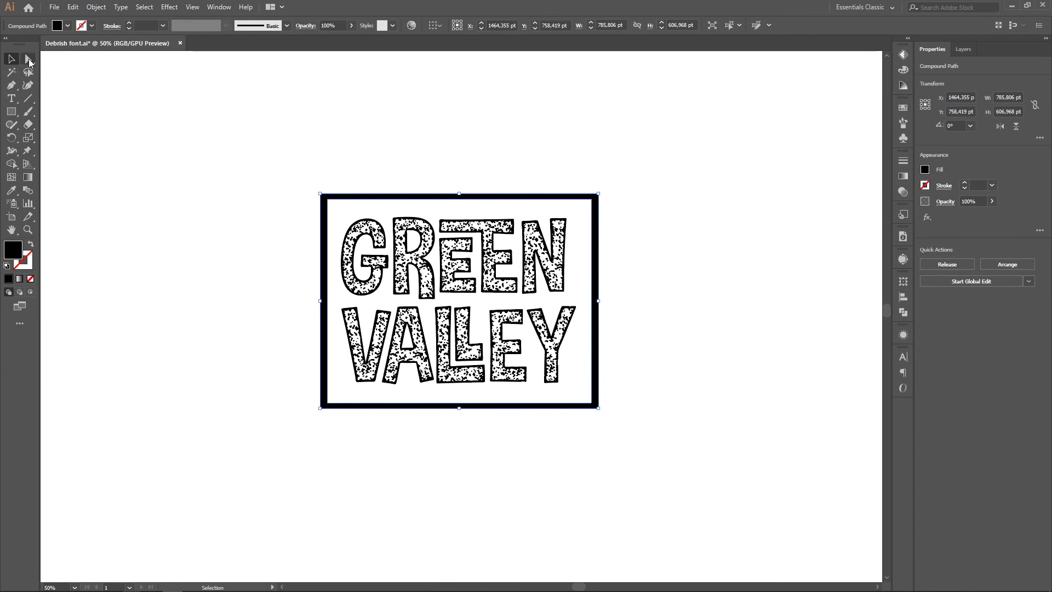
left_click(28, 60)
left_click(466, 25)
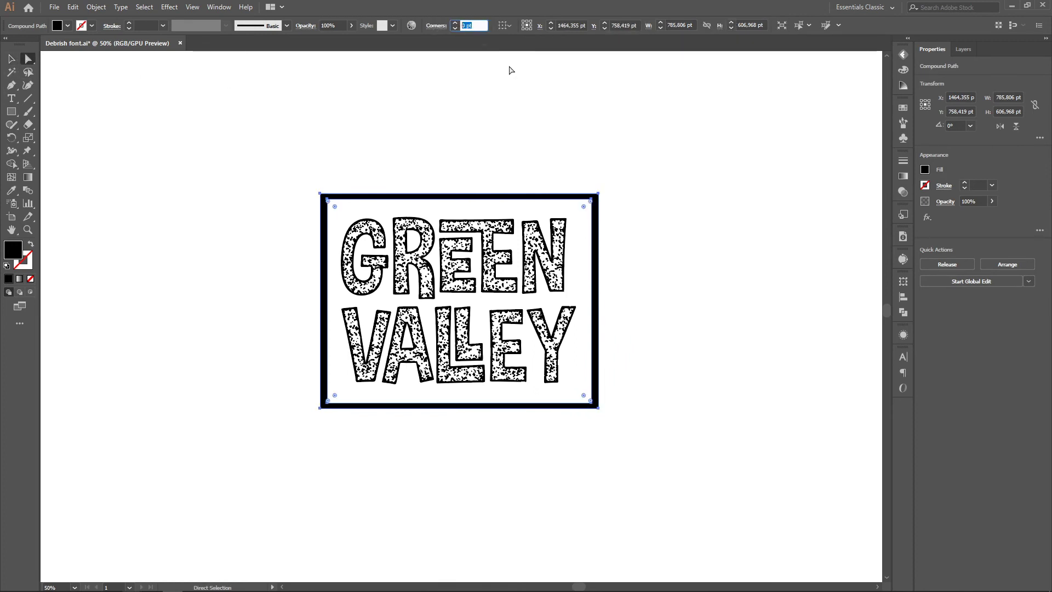
type("10")
key("Return")
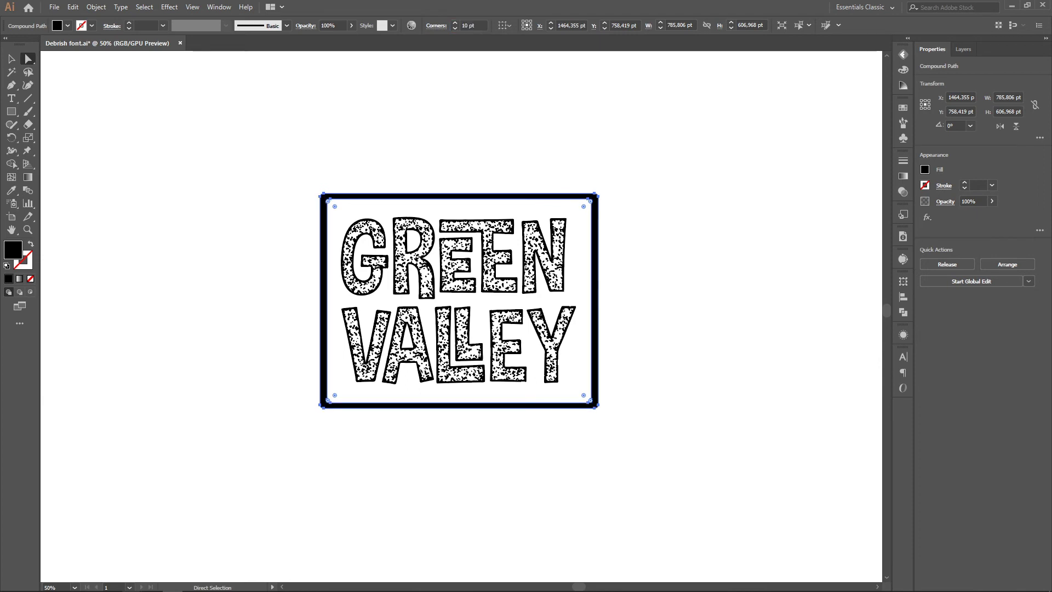
left_click(679, 316)
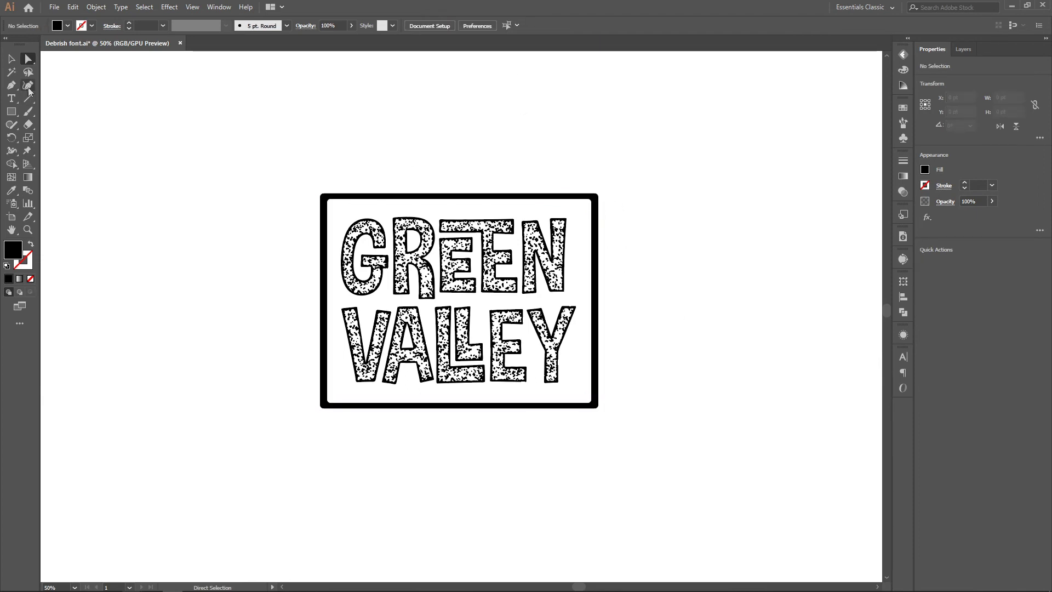
left_click(13, 61)
left_click(346, 196)
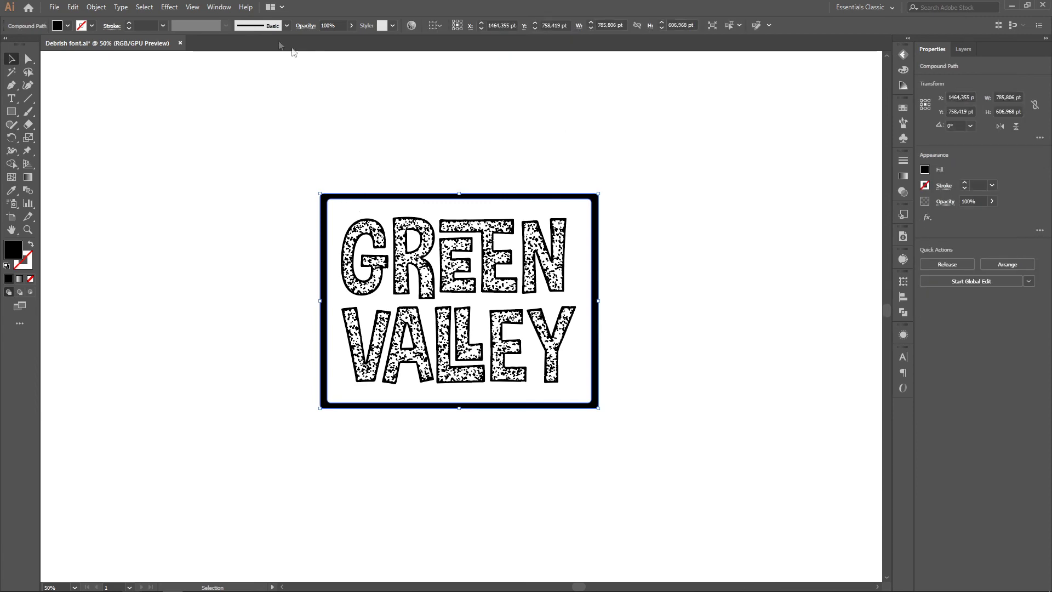
left_click(218, 7)
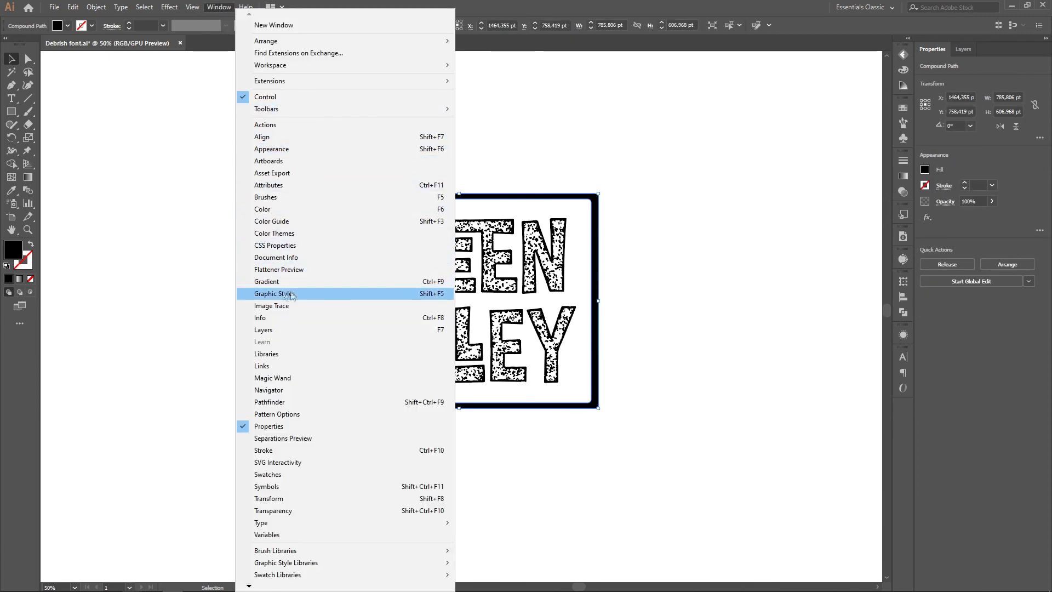
Apply the black speckle graphic style to the frame and set its fill to white.
left_click(274, 294)
left_click(807, 250)
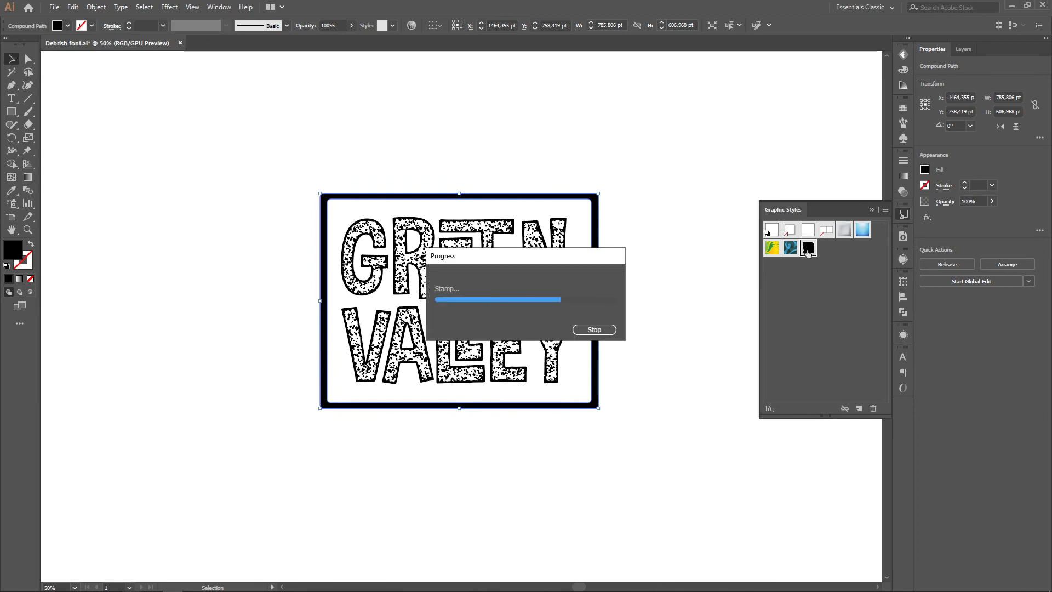
left_click(903, 334)
left_click(832, 390)
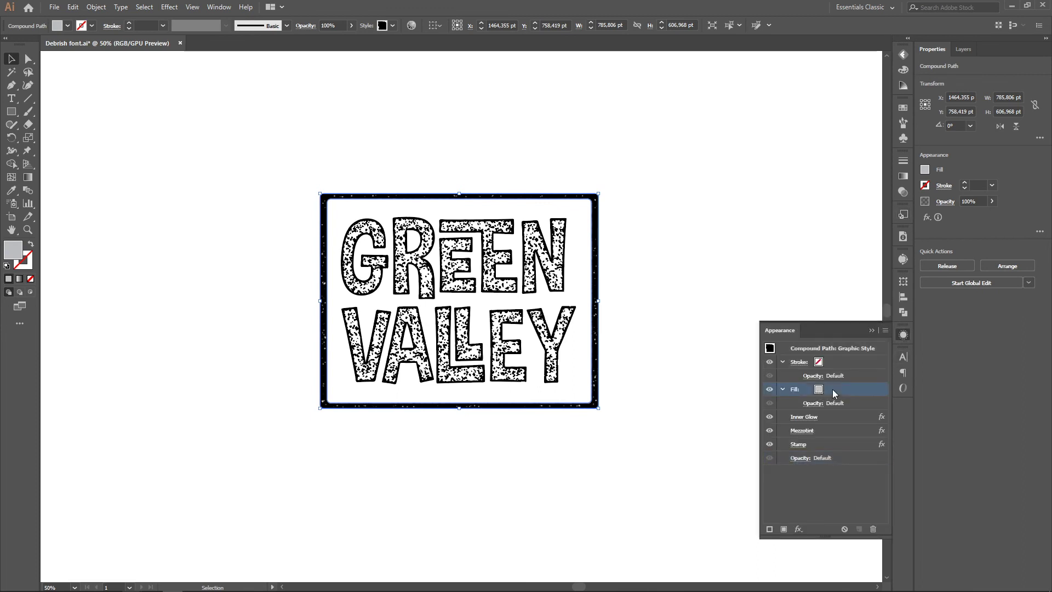
left_click(828, 388)
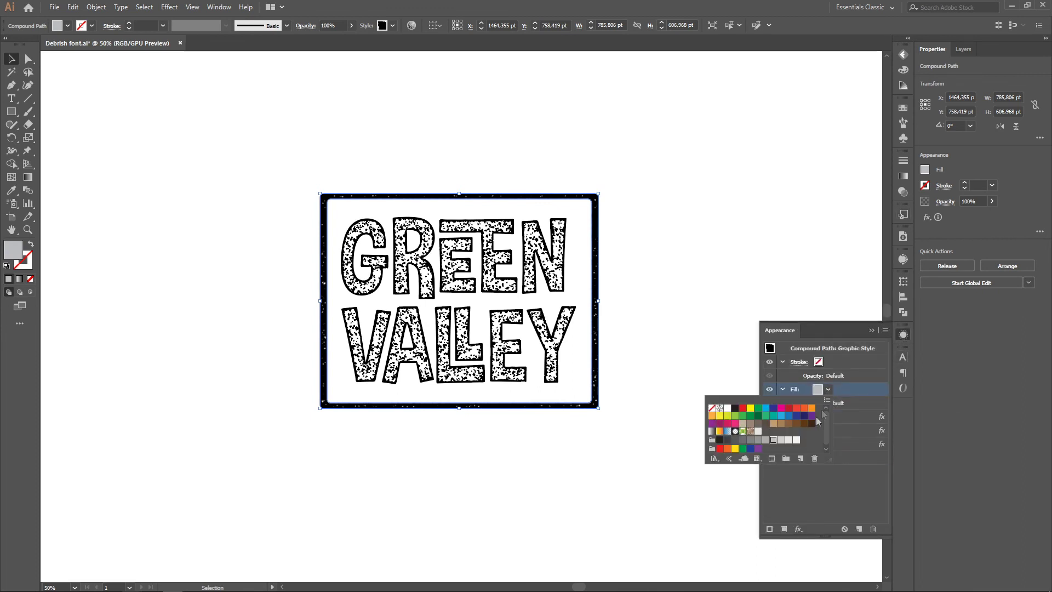
left_click(757, 432)
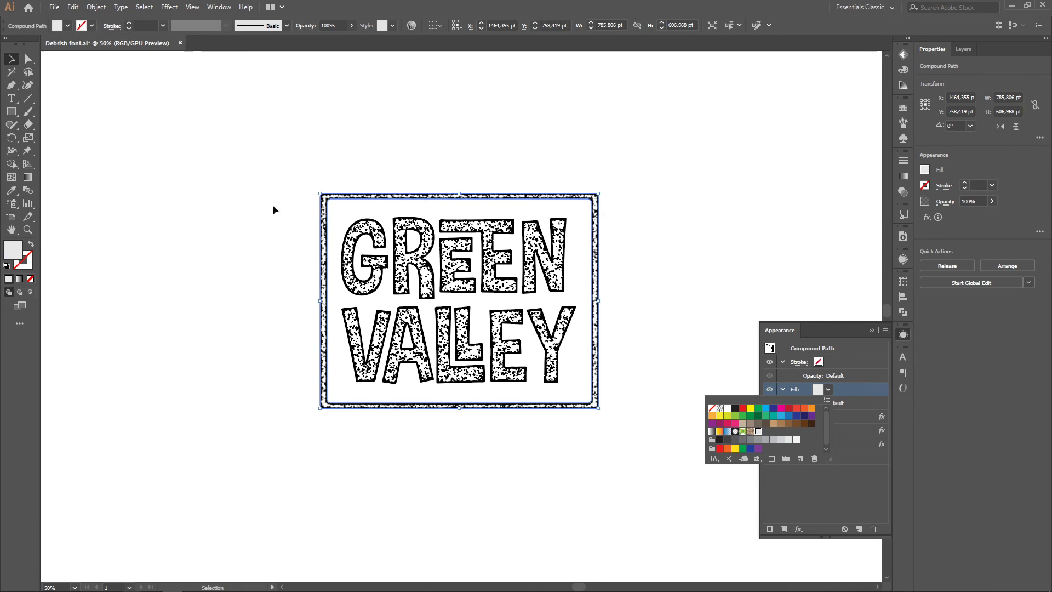
left_click(623, 426)
left_click(598, 389)
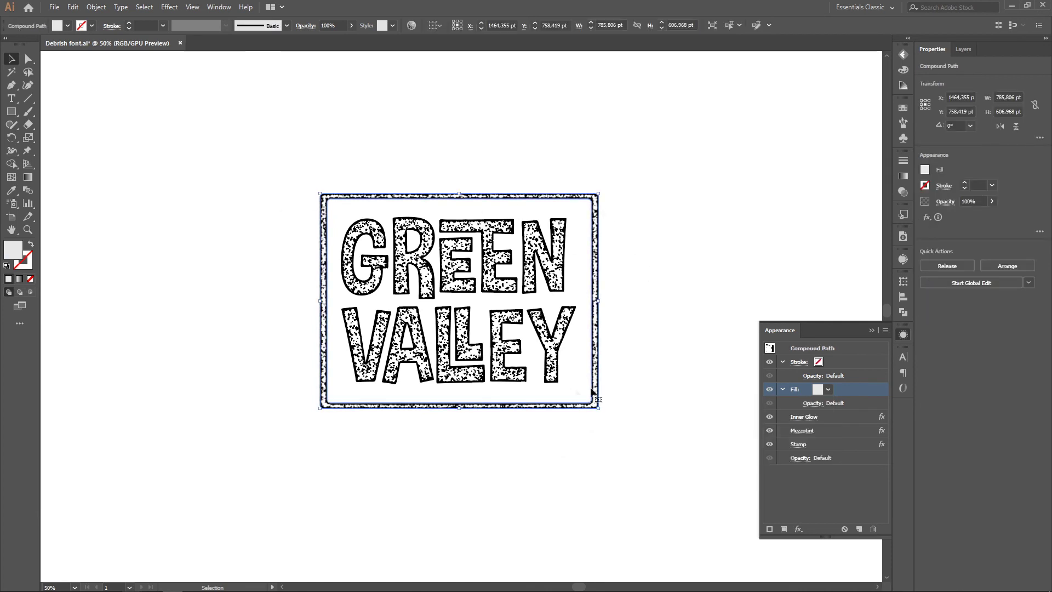
left_click(96, 7)
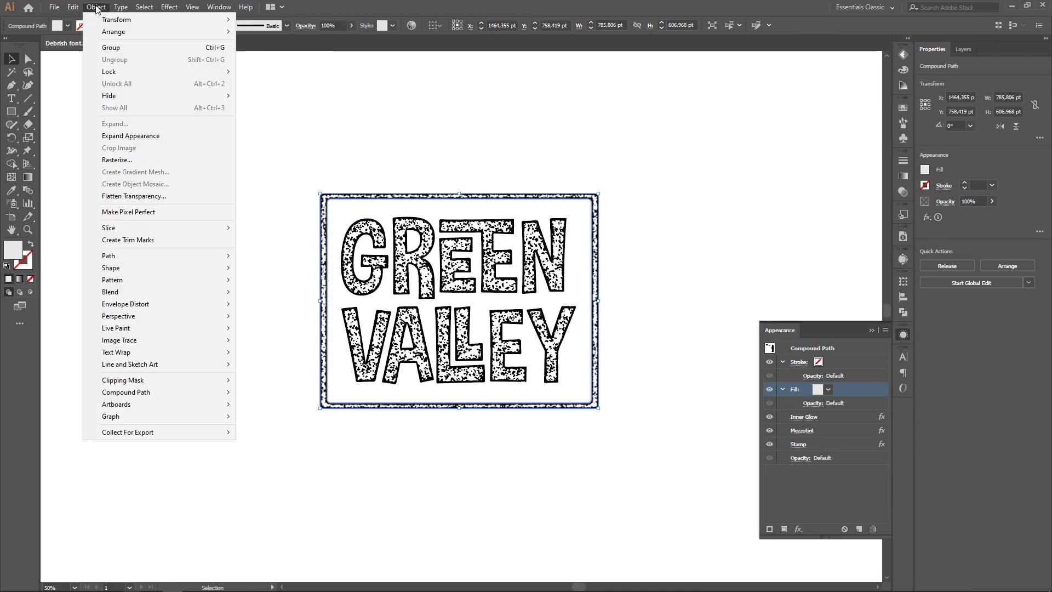
Rasterize the framed artwork, trace it with Silhouettes, and expand to vector paths.
left_click(112, 160)
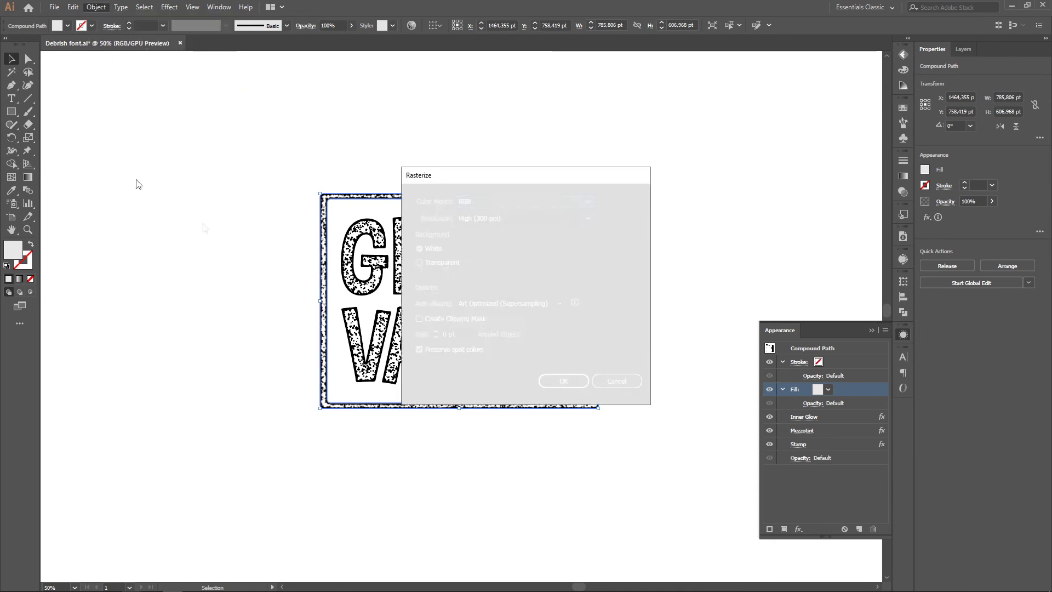
left_click(576, 384)
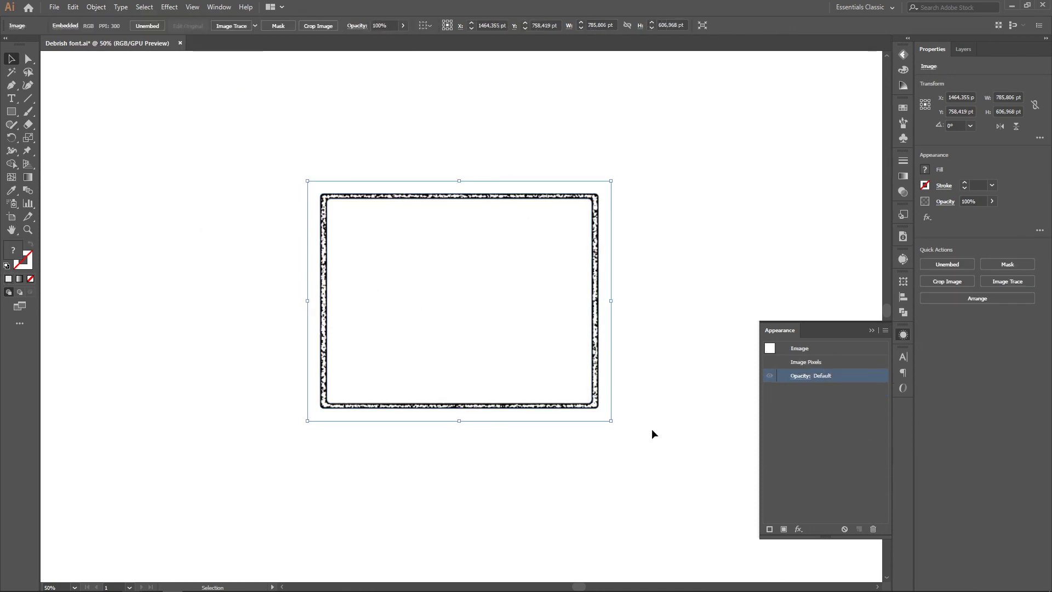
left_click(1018, 282)
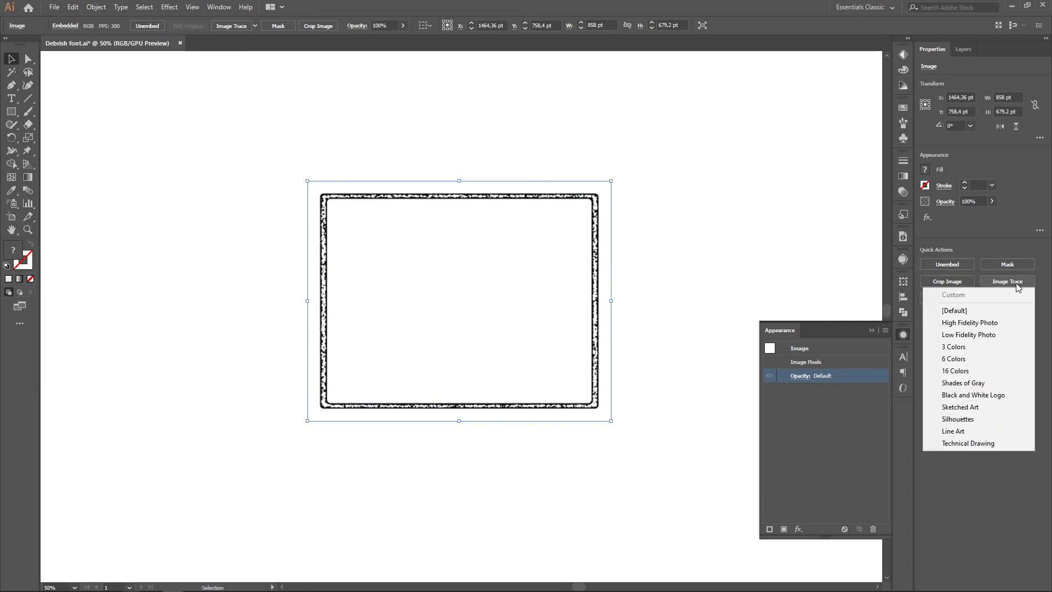
left_click(961, 420)
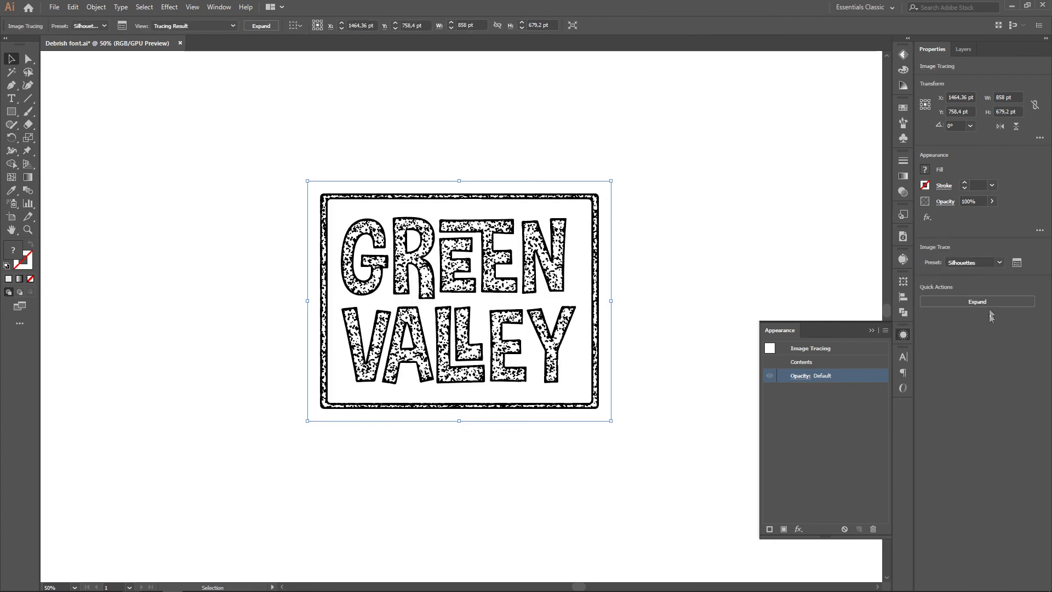
left_click(983, 303)
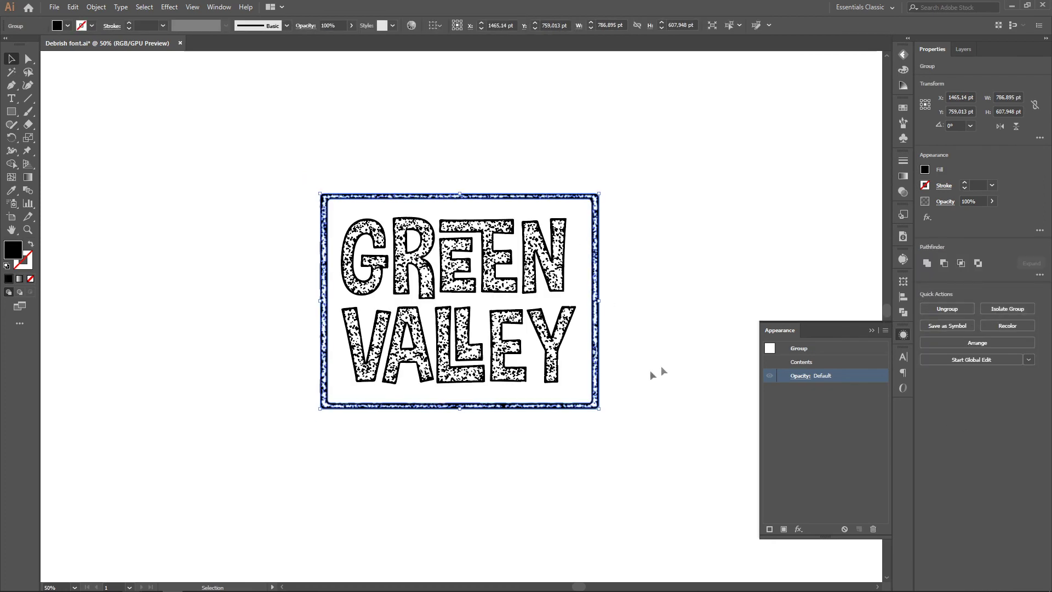
left_click(617, 386)
Fill the whole traced GREEN VALLEY badge with the orange swatch.
left_click_drag(245, 141, 683, 490)
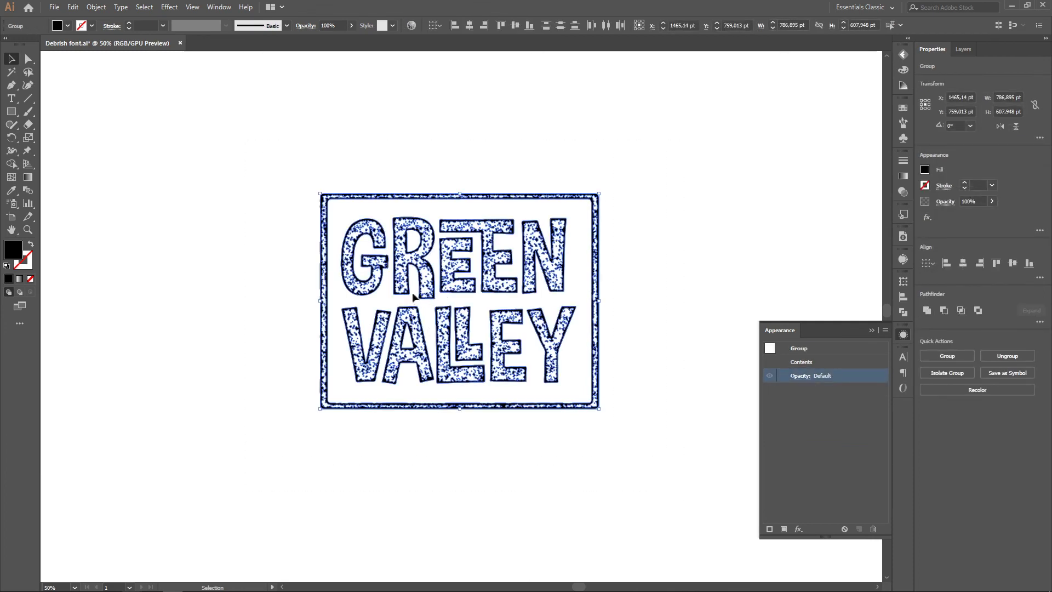
left_click(903, 109)
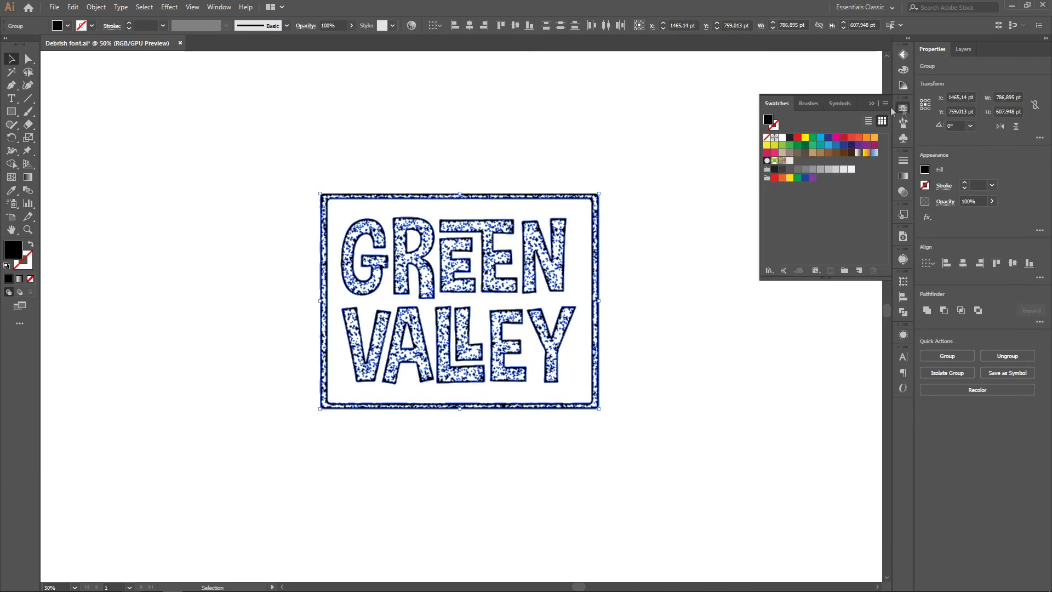
left_click(219, 7)
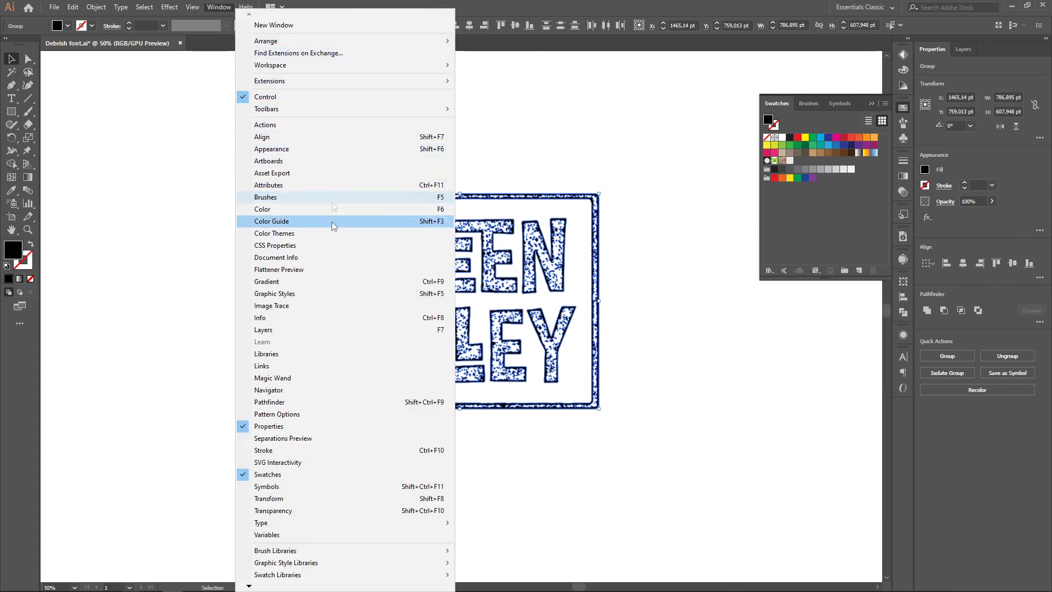
left_click(262, 476)
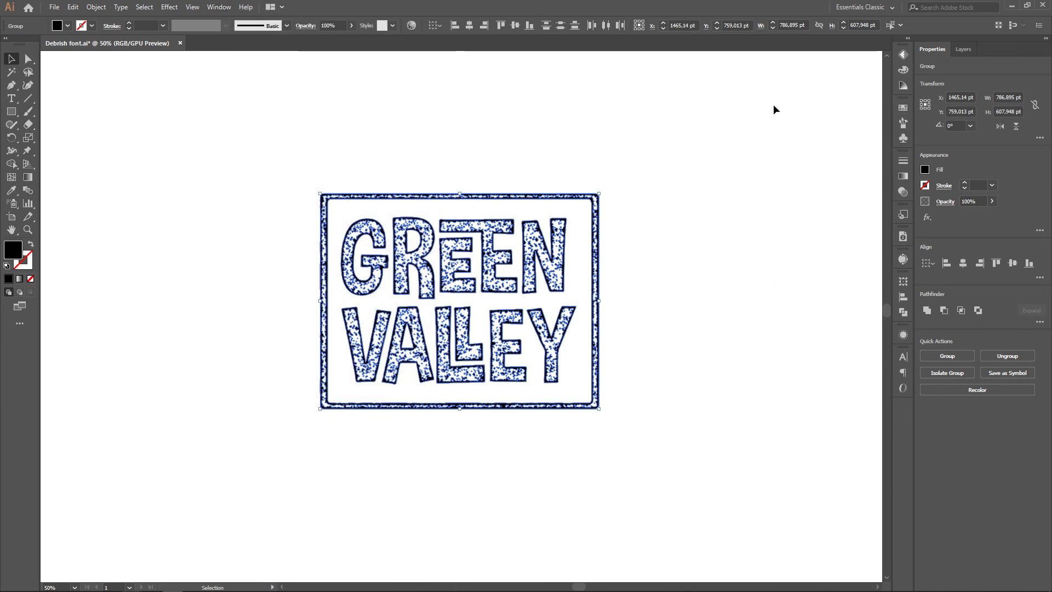
left_click(903, 108)
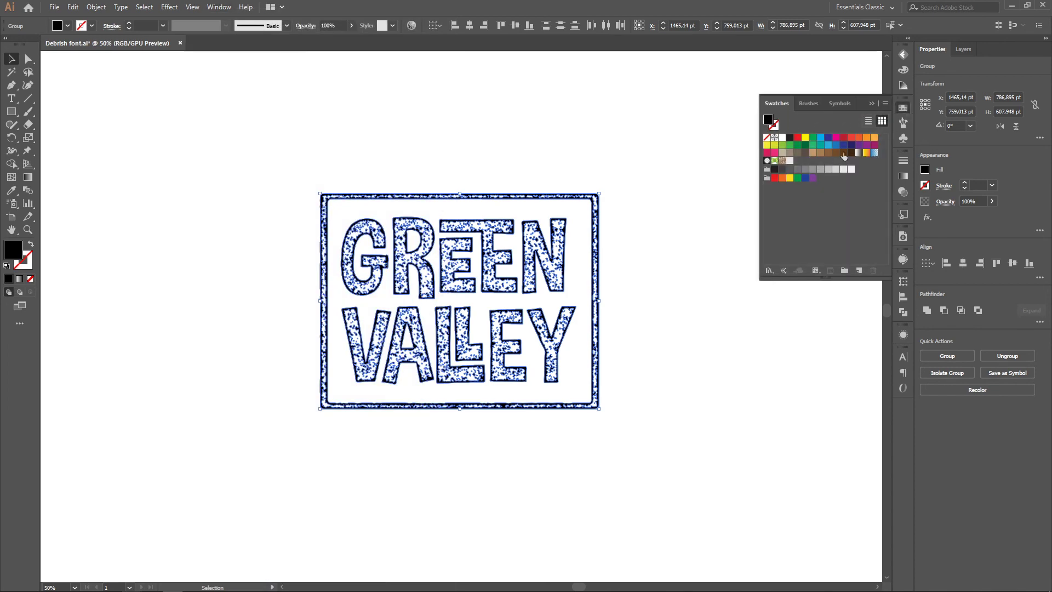
left_click(873, 137)
left_click(663, 414)
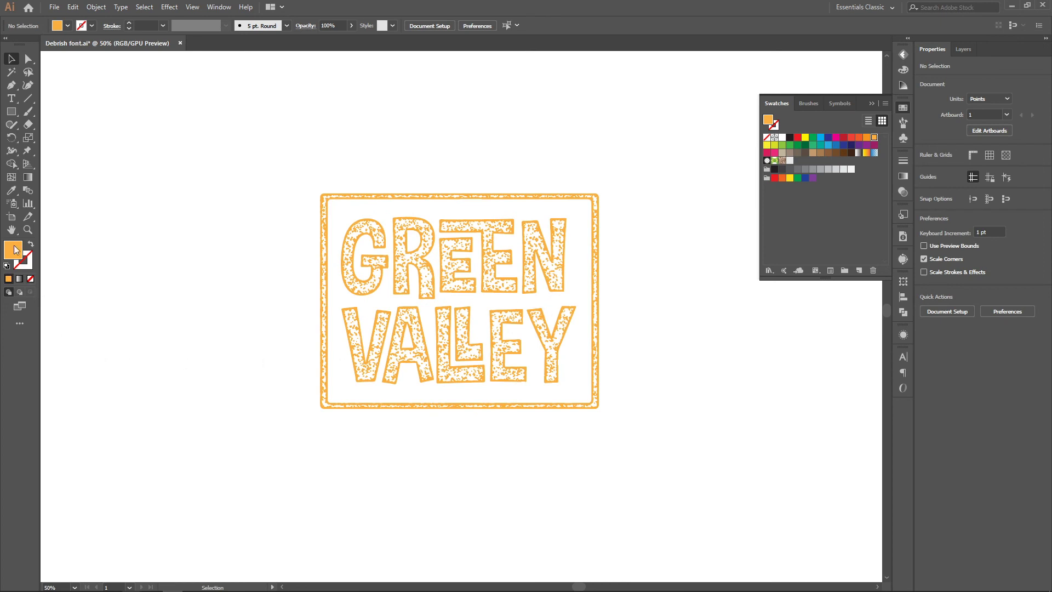
left_click(29, 230)
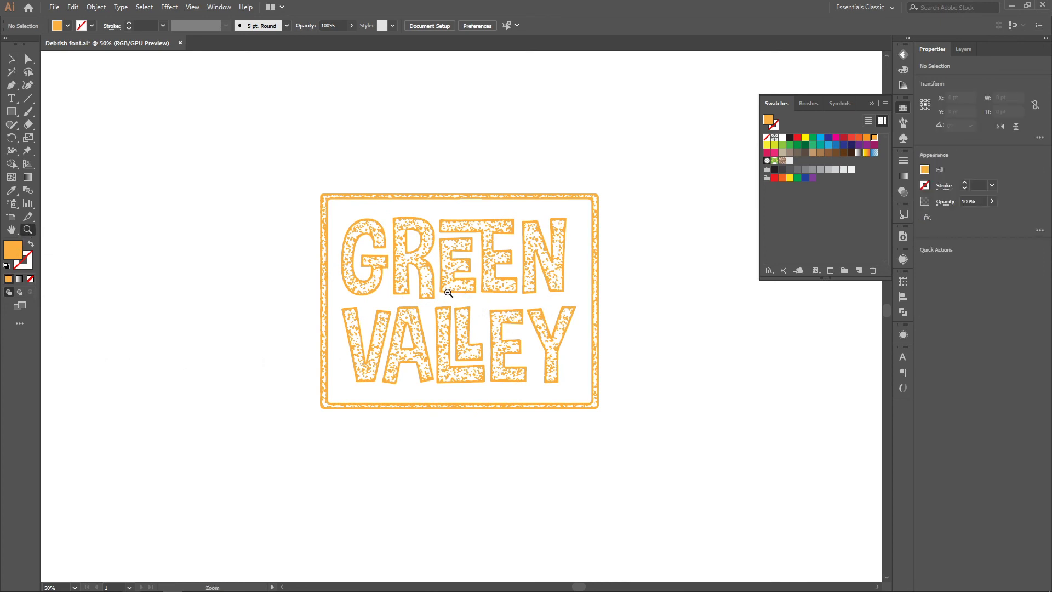
left_click(451, 292, "alt")
left_click(11, 111)
Draw a large rectangle and create Layer 2 placed below Layer 1.
left_click_drag(301, 196, 625, 468)
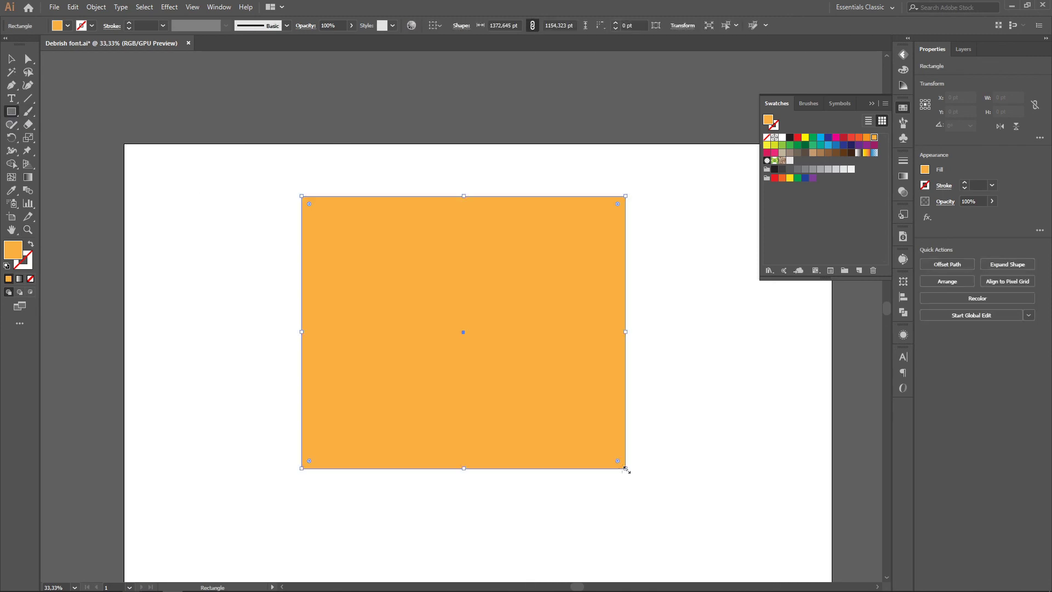
key("v")
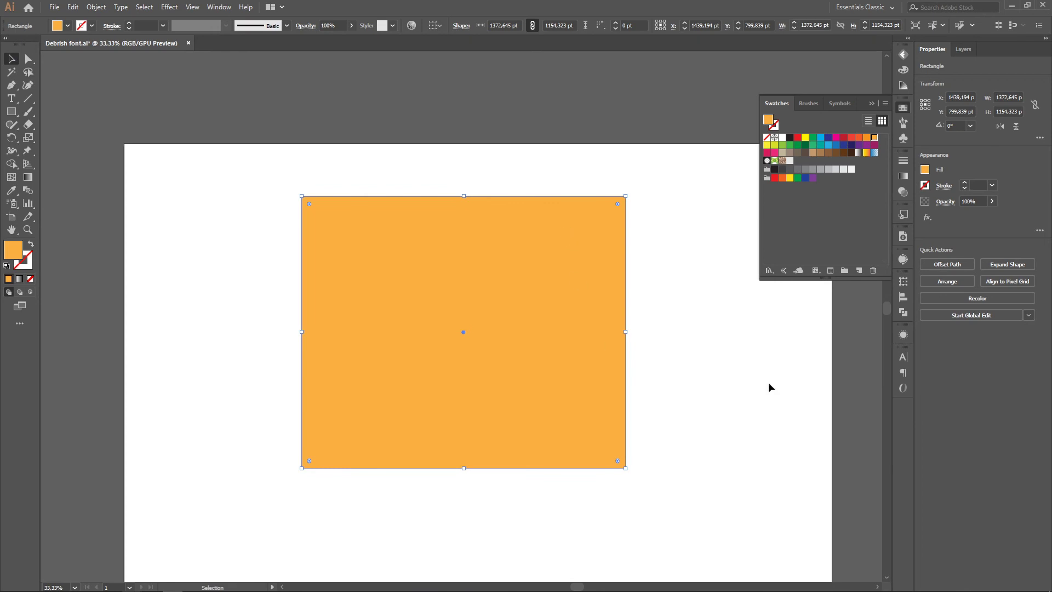
left_click(963, 49)
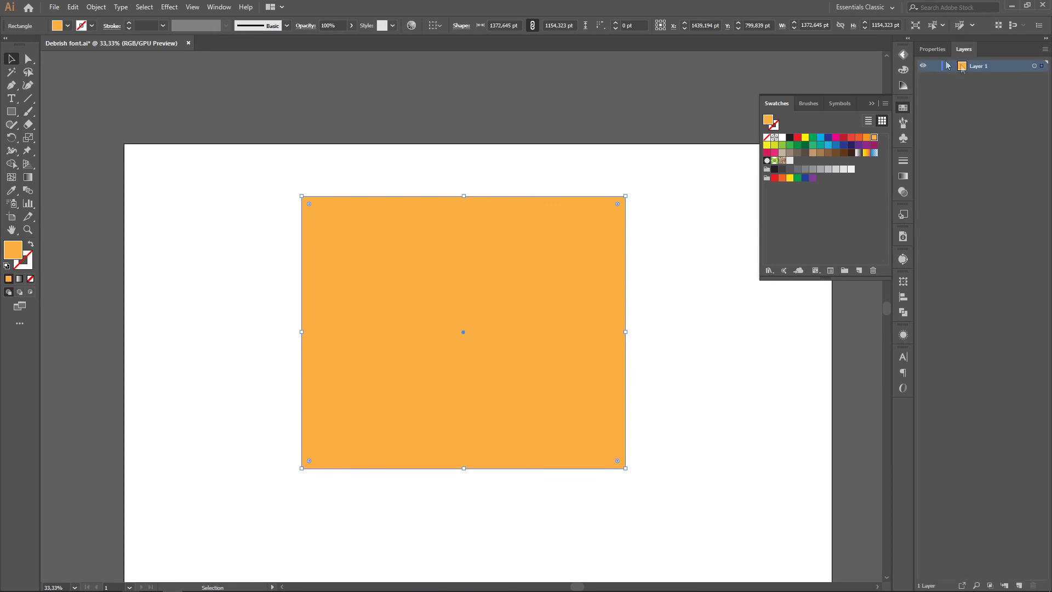
left_click(1018, 585)
mouse_move(990, 71)
left_mouse_down()
mouse_move(950, 82)
mouse_move(1027, 111)
mouse_move(1042, 65)
mouse_move(944, 82)
left_mouse_up()
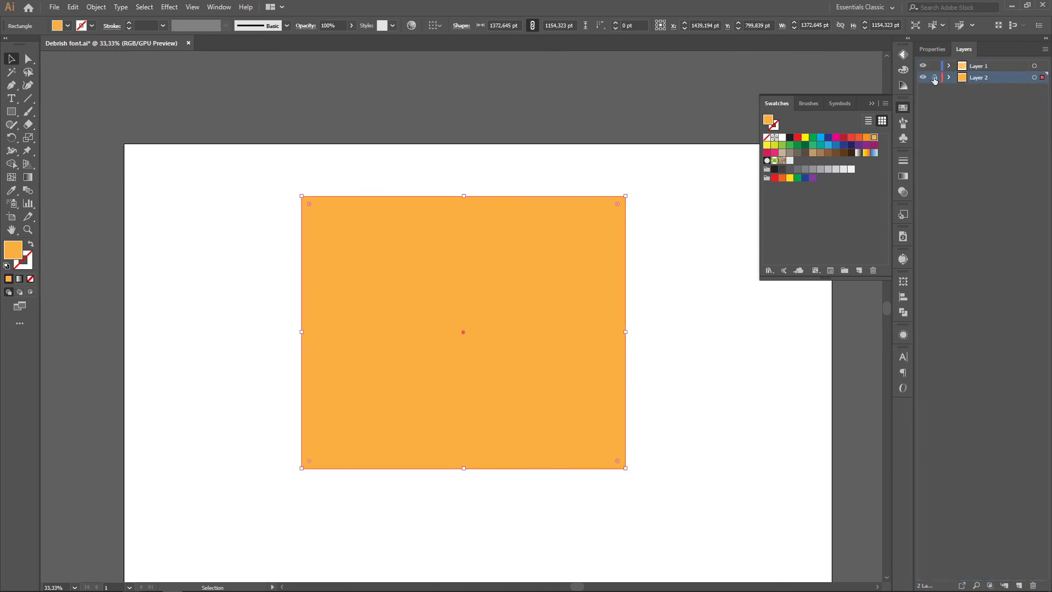
Select the background rectangle and fill it green.
left_click(934, 77)
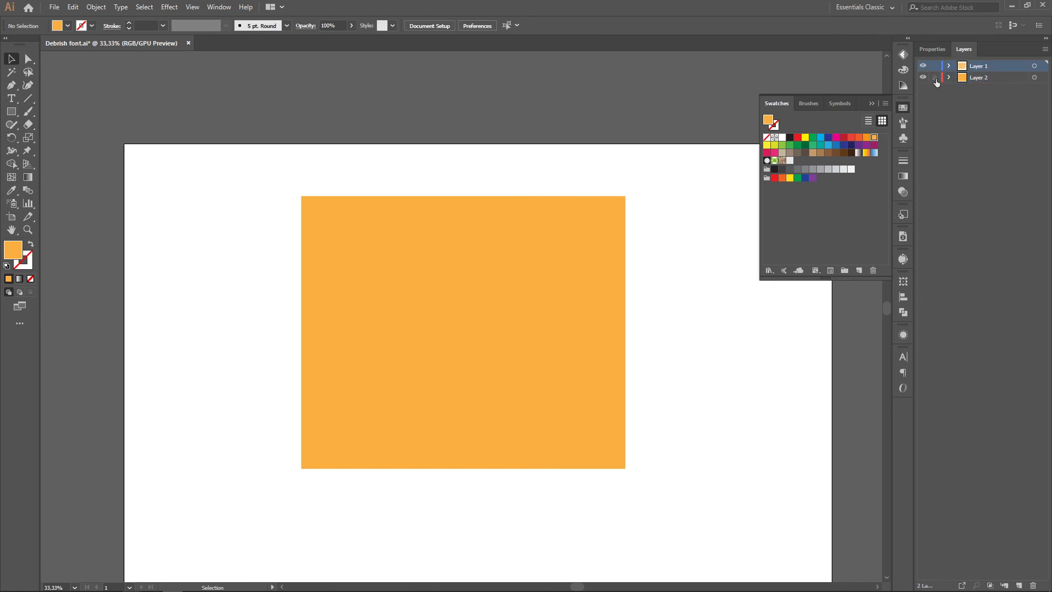
left_click(565, 214)
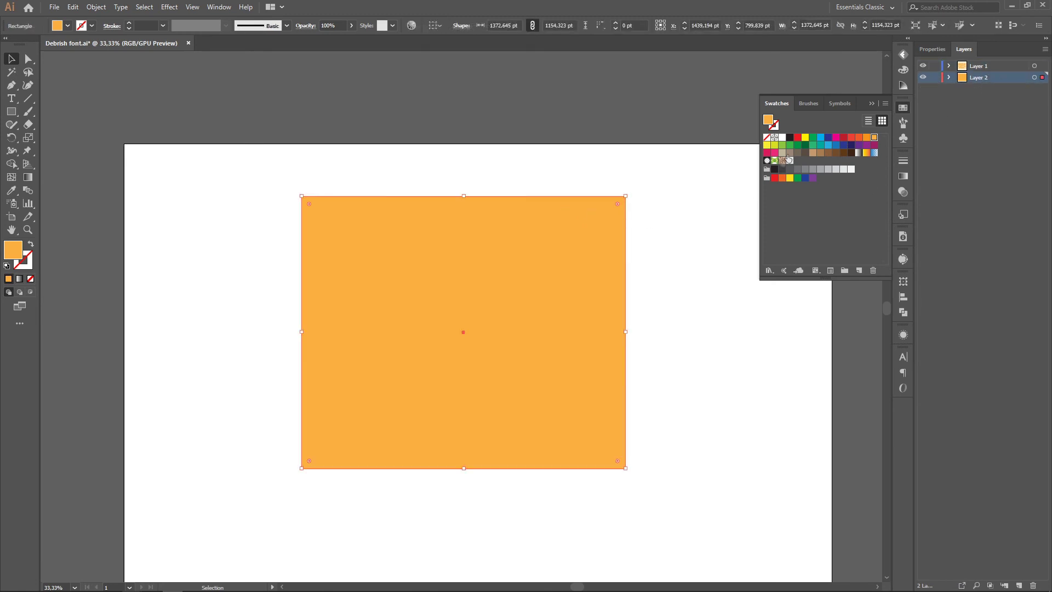
left_click(812, 138)
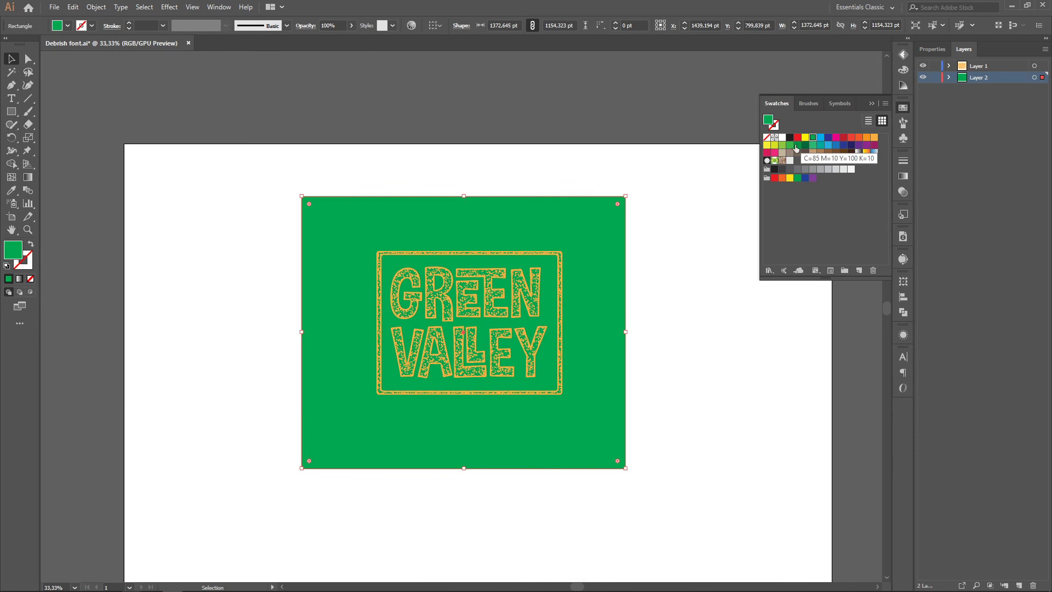
Make the background rectangle dark green and lock its layer.
left_click(790, 145)
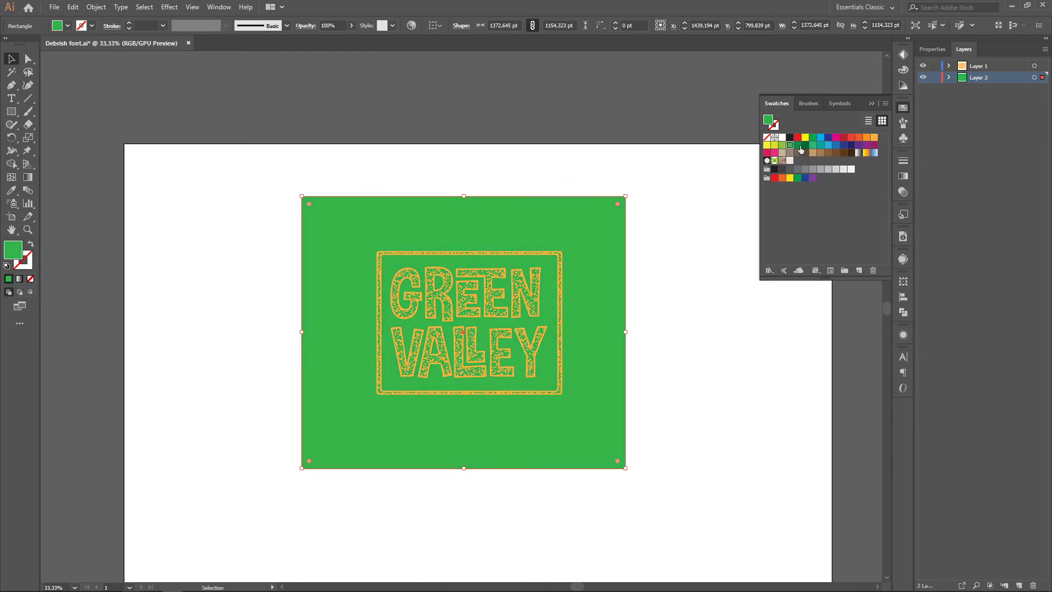
left_click(805, 145)
left_click(690, 383)
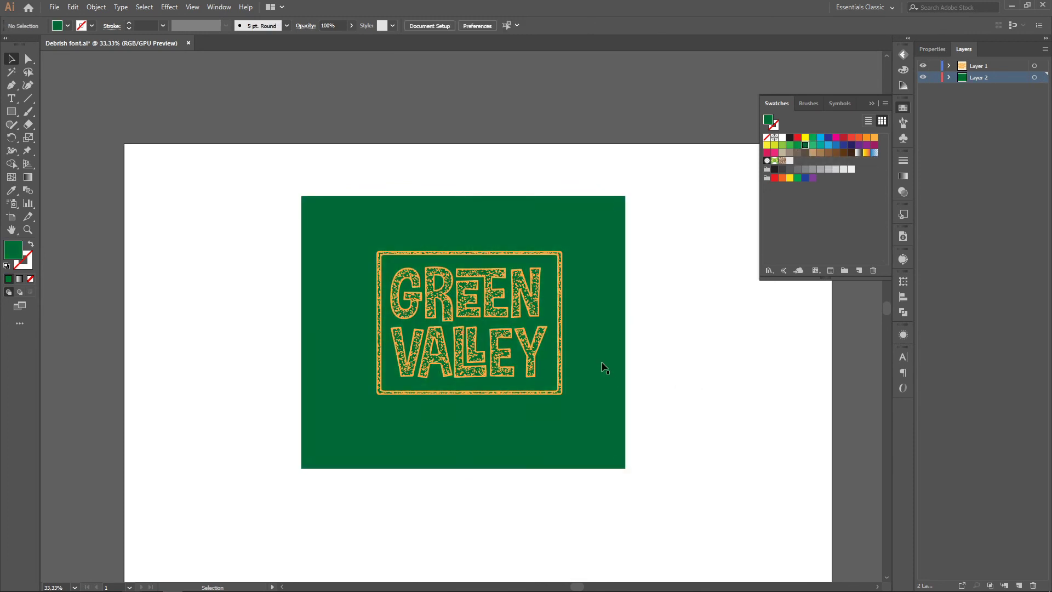
left_click(935, 77)
Recolour the GREEN VALLEY lettering and frame on Layer 1 yellow.
left_click(986, 66)
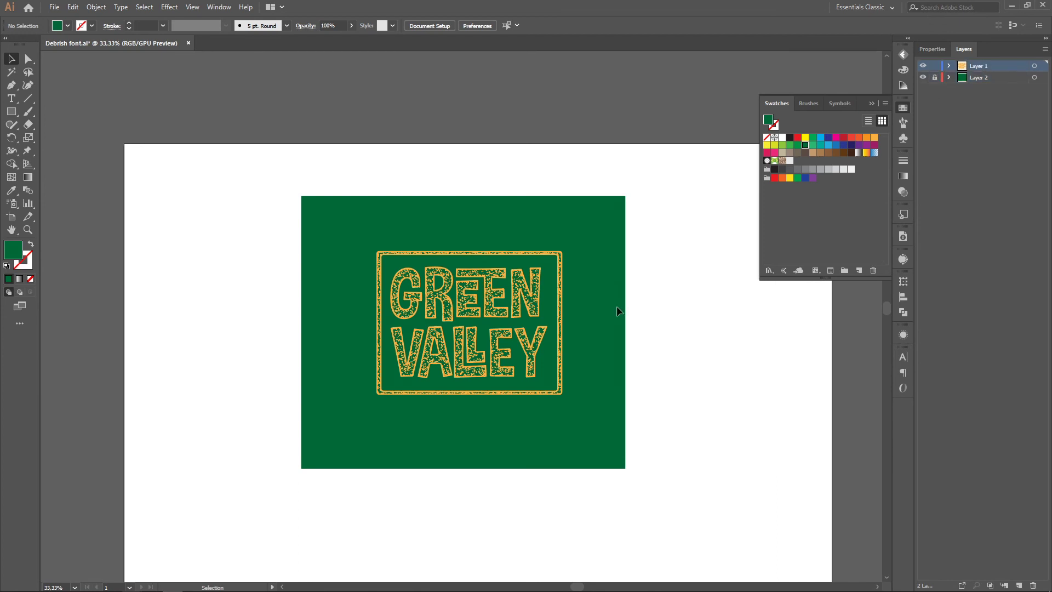
left_click_drag(554, 468, 603, 474)
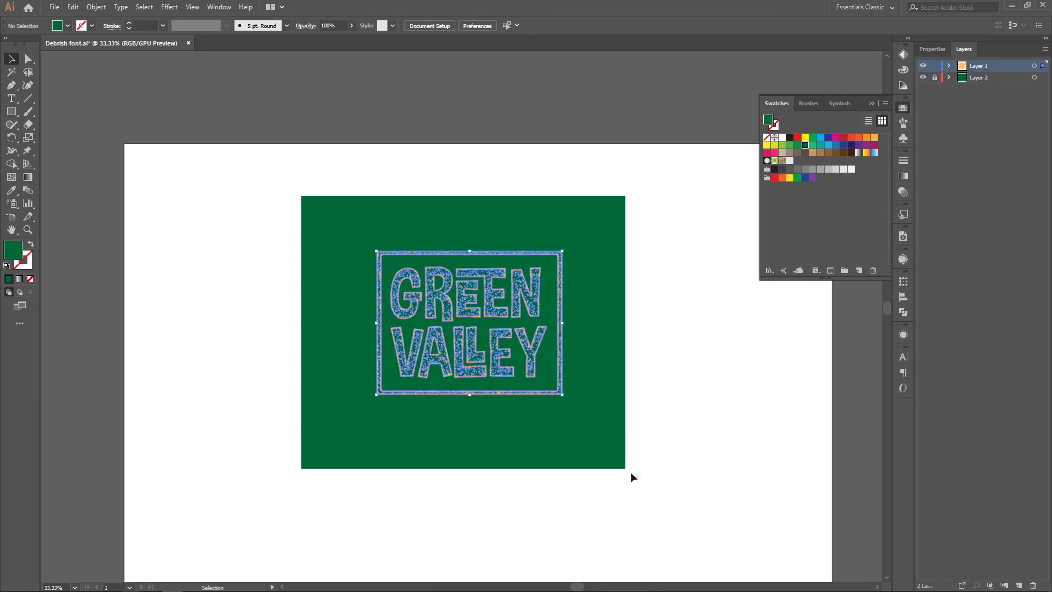
left_click(874, 137)
left_click(774, 145)
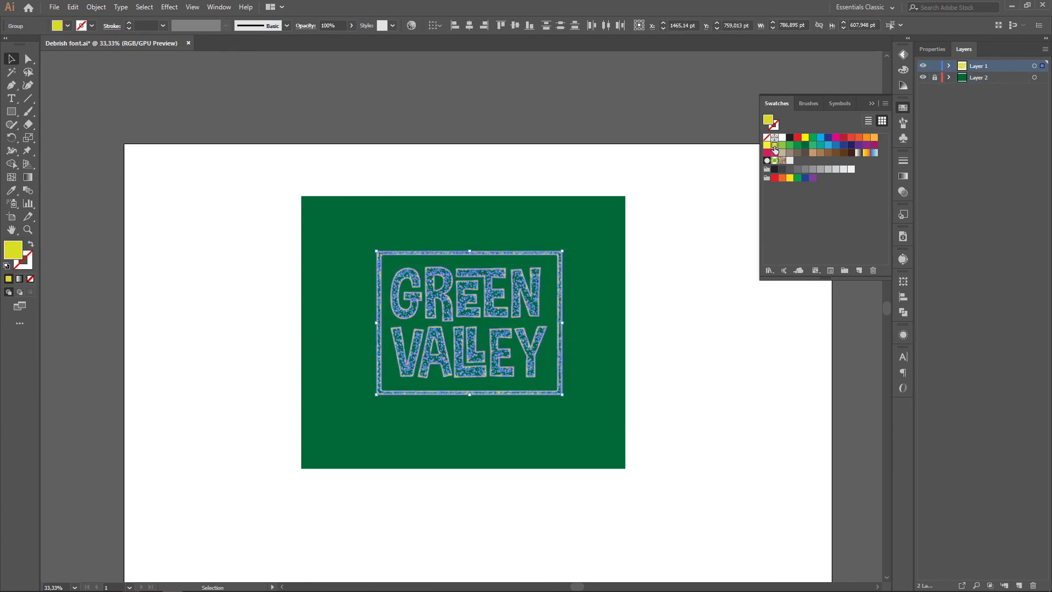
left_click(741, 414)
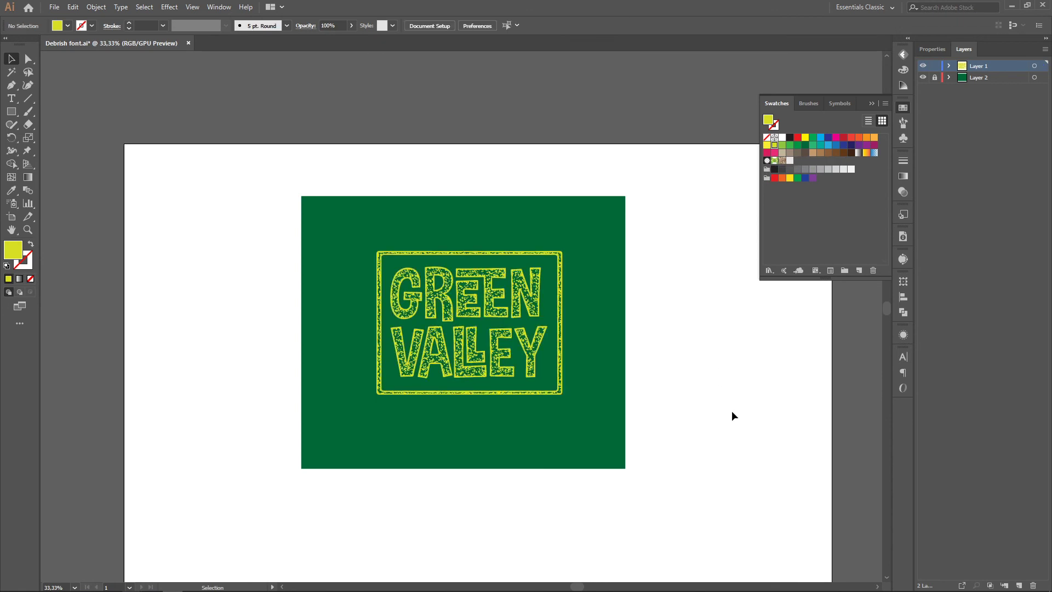